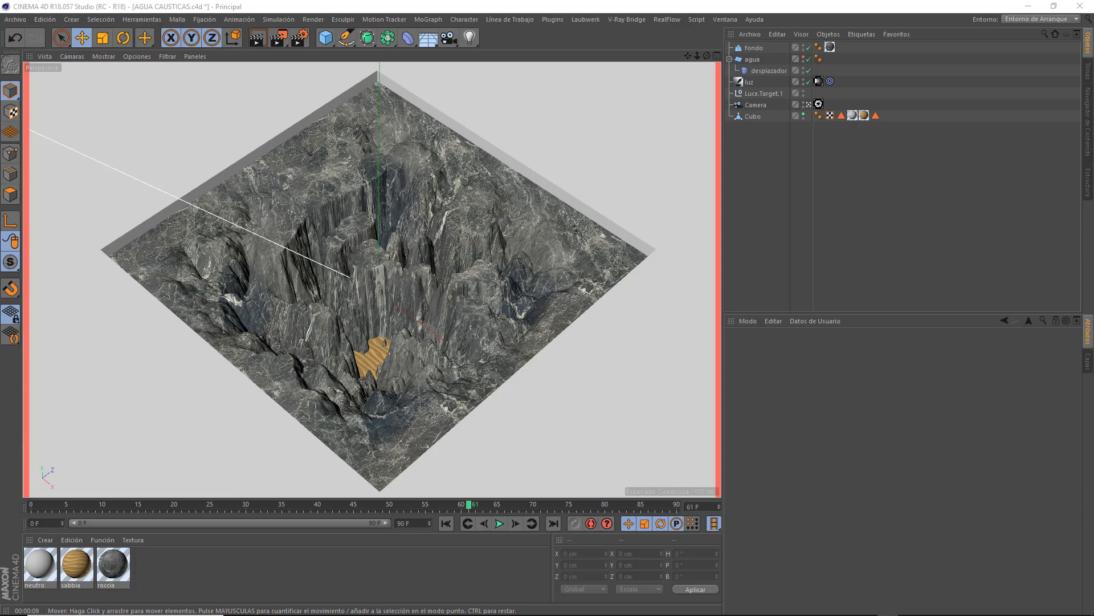
Look through the available deformers and render the view to preview the displaced water surface.
{"action": "left_click", "coordinate": [408, 37]}
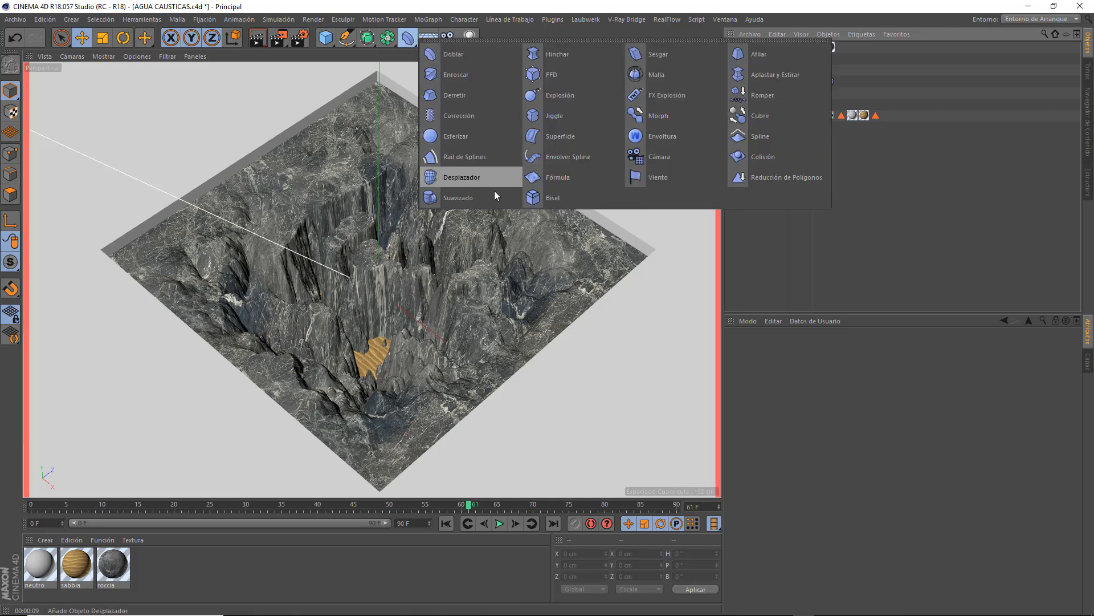
{"action": "left_click", "coordinate": [462, 180], "text": "shift"}
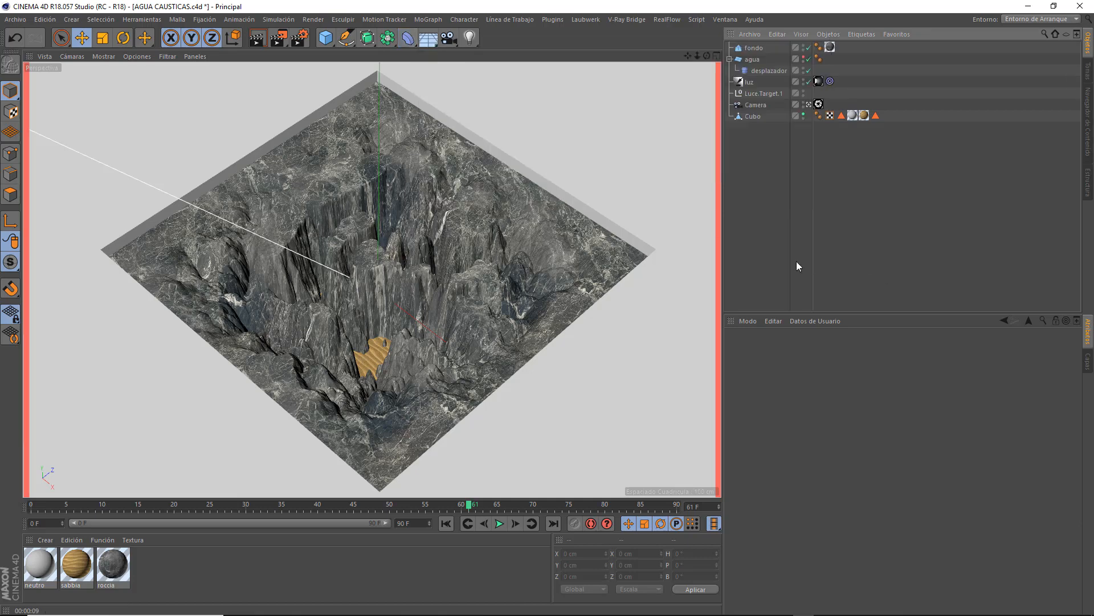
{"action": "left_click", "coordinate": [257, 39]}
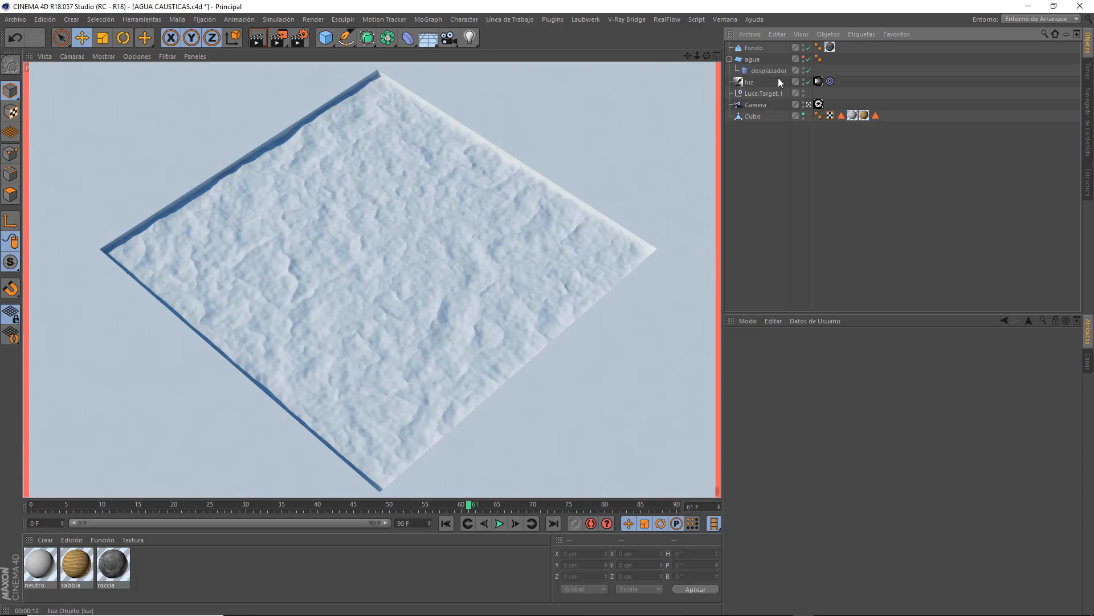
Examine the Agua surface shader assigned to the displacer of the existing water plane.
{"action": "left_click", "coordinate": [764, 70]}
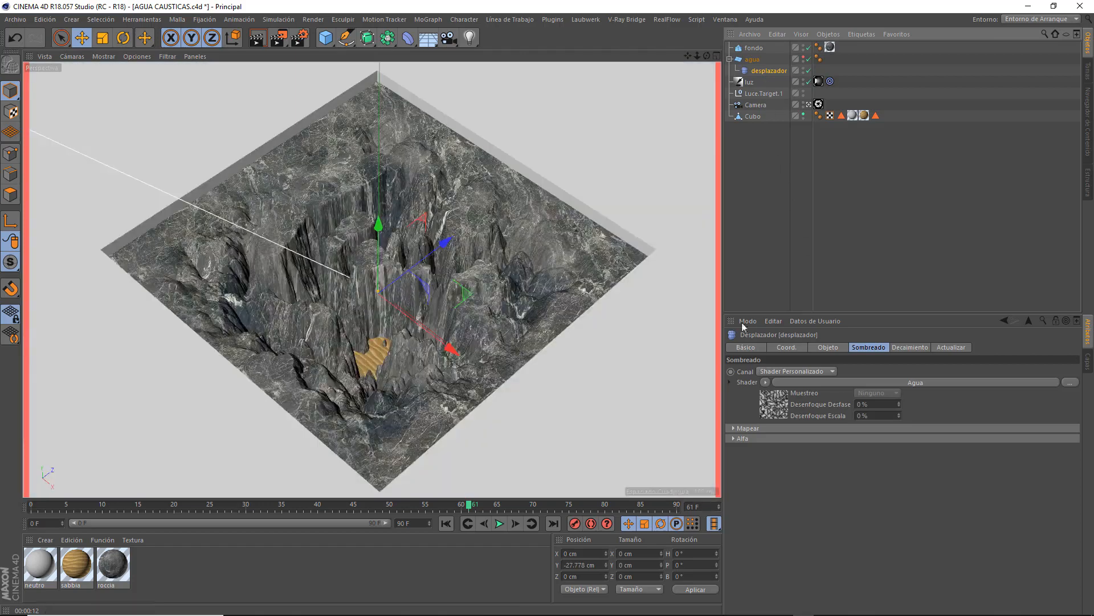
{"action": "left_click", "coordinate": [409, 38]}
{"action": "left_click", "coordinate": [765, 384]}
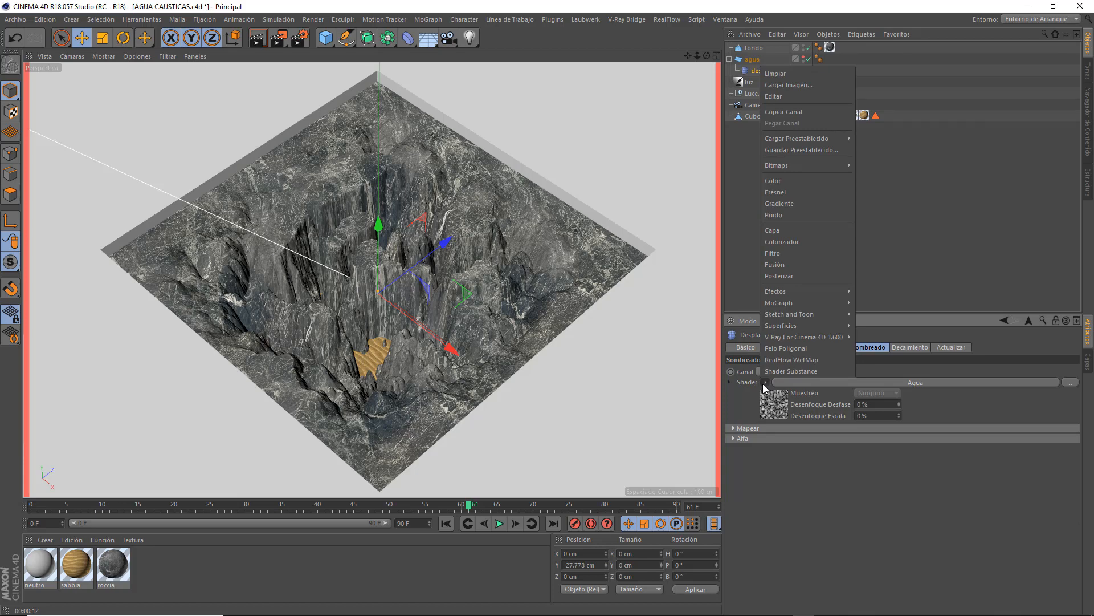
{"action": "mouse_move", "coordinate": [813, 324]}
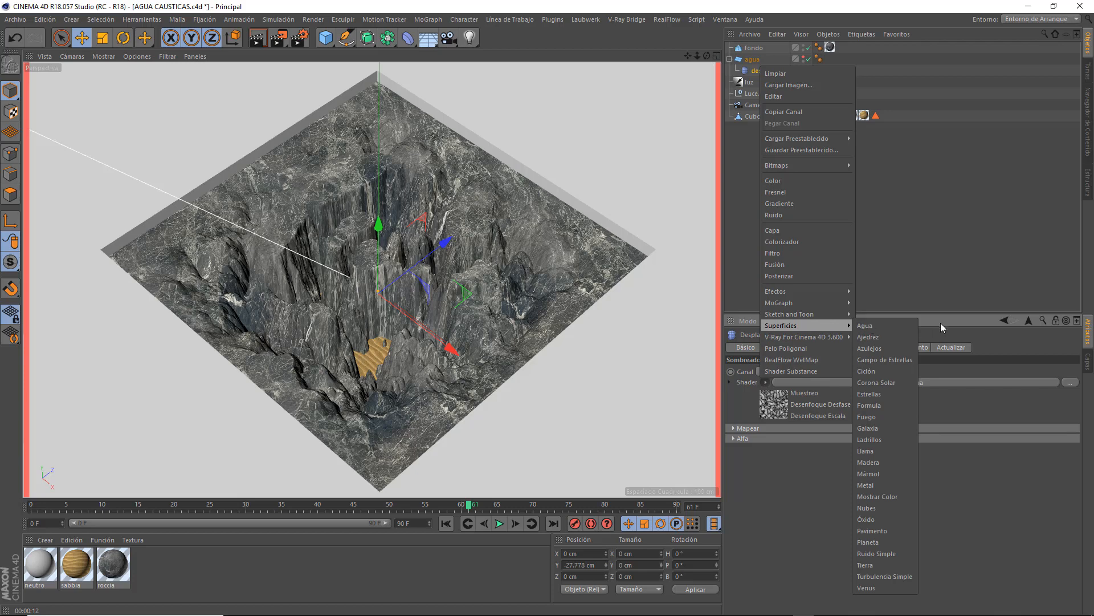
{"action": "left_click", "coordinate": [896, 381]}
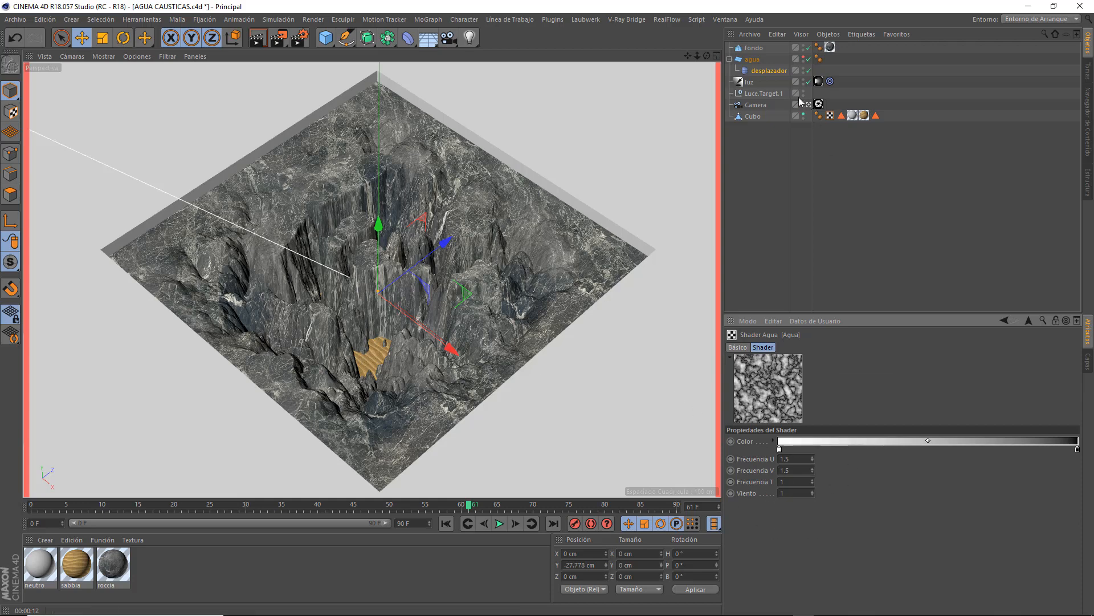
Review the existing displacer's shading settings and its object properties, including strength, height and type.
{"action": "left_click", "coordinate": [781, 71]}
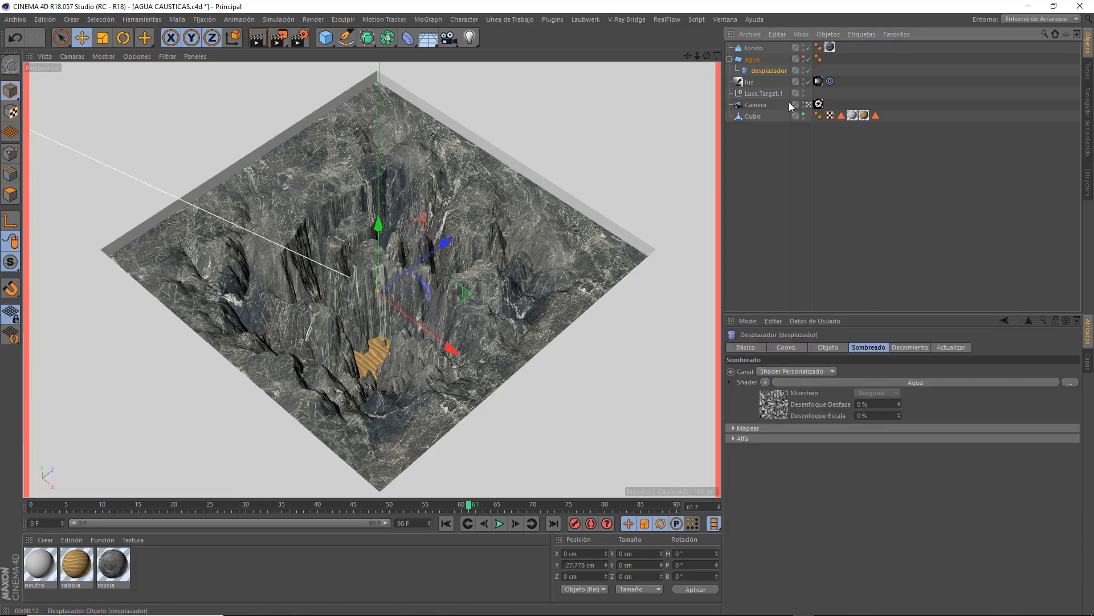
{"action": "left_click", "coordinate": [828, 348]}
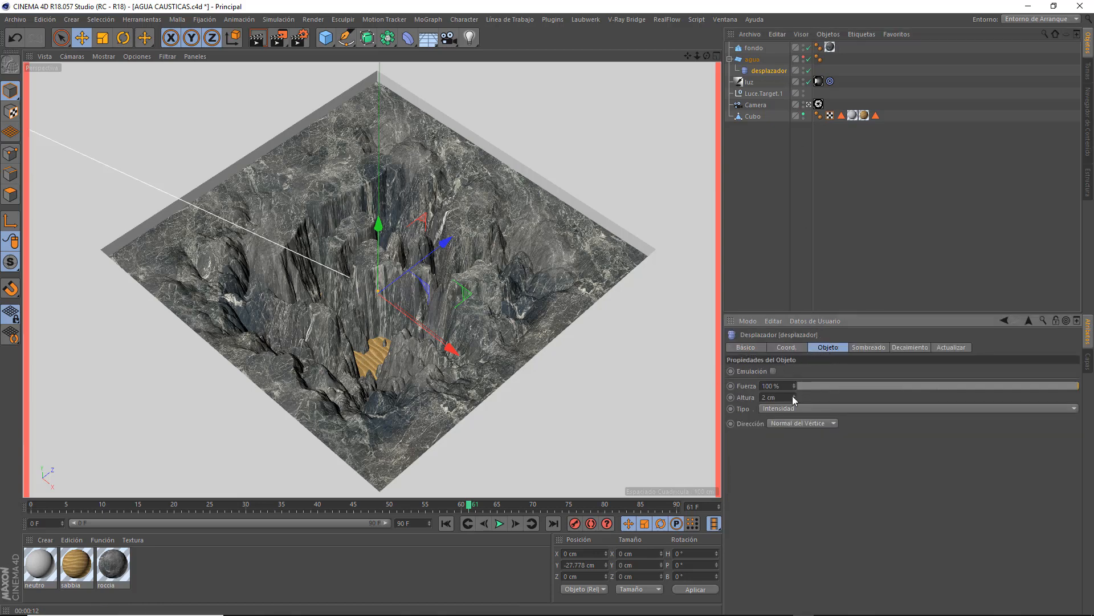
{"action": "left_click", "coordinate": [867, 348]}
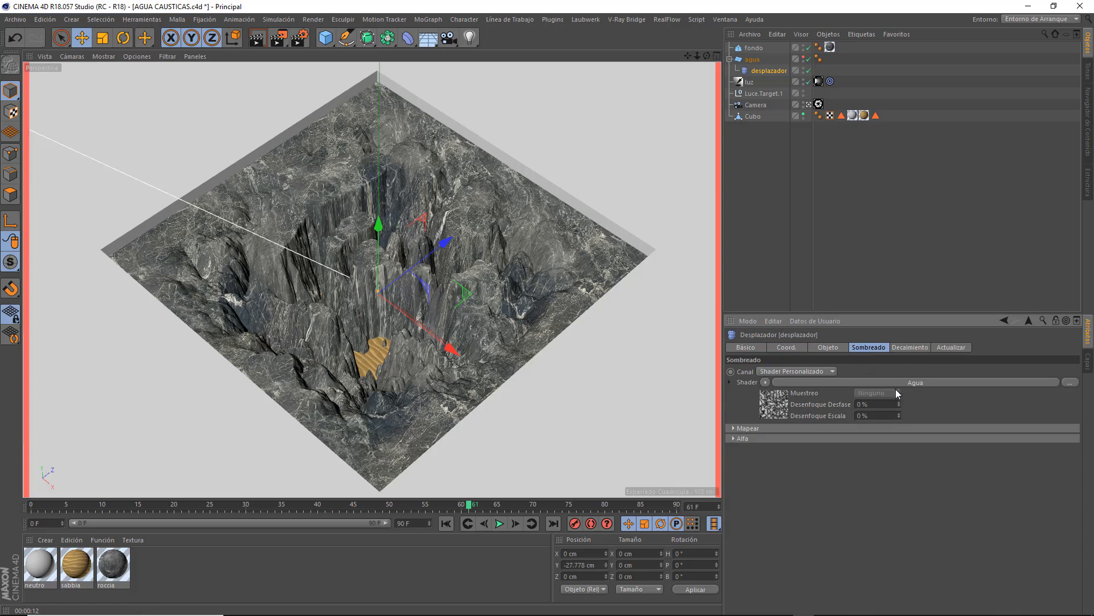
{"action": "left_click", "coordinate": [837, 349]}
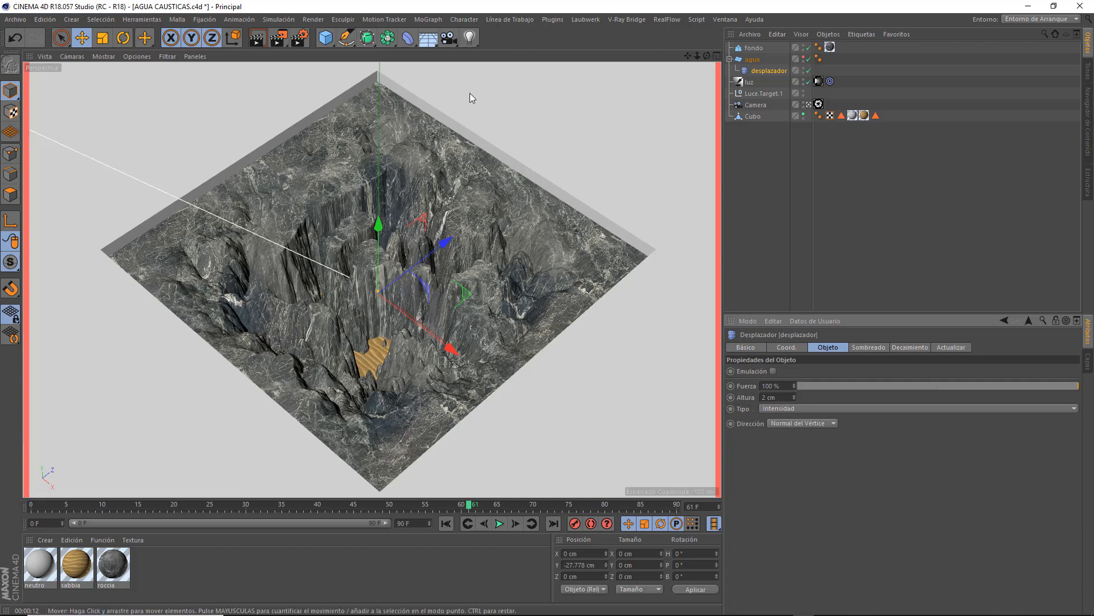
Add a plane to the scene and raise it along Y to about 60 cm, above the pool.
{"action": "left_click", "coordinate": [326, 38]}
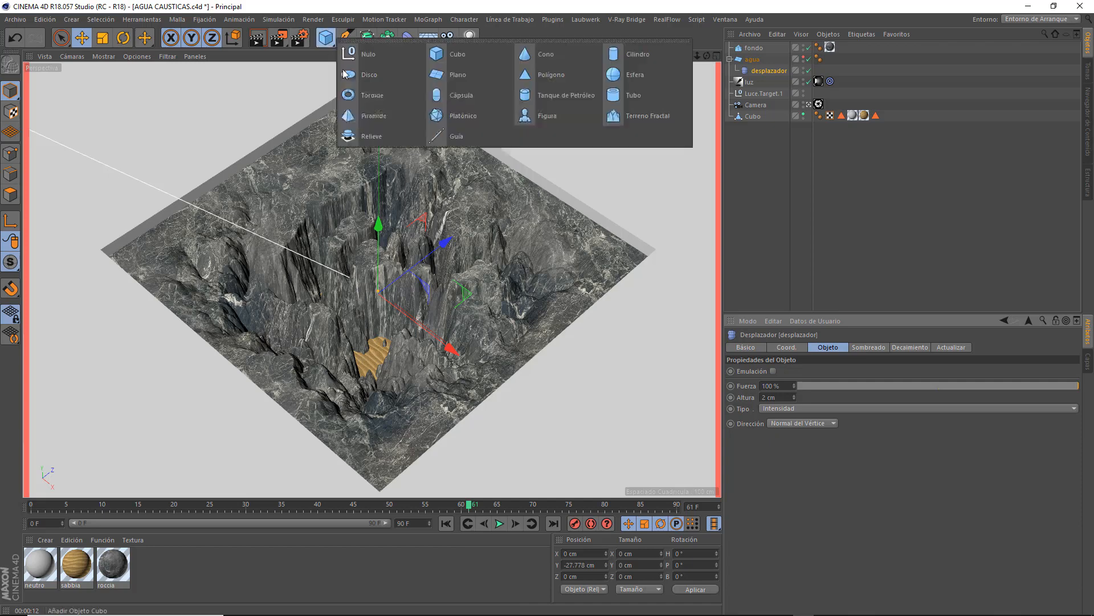
{"action": "left_click", "coordinate": [474, 78]}
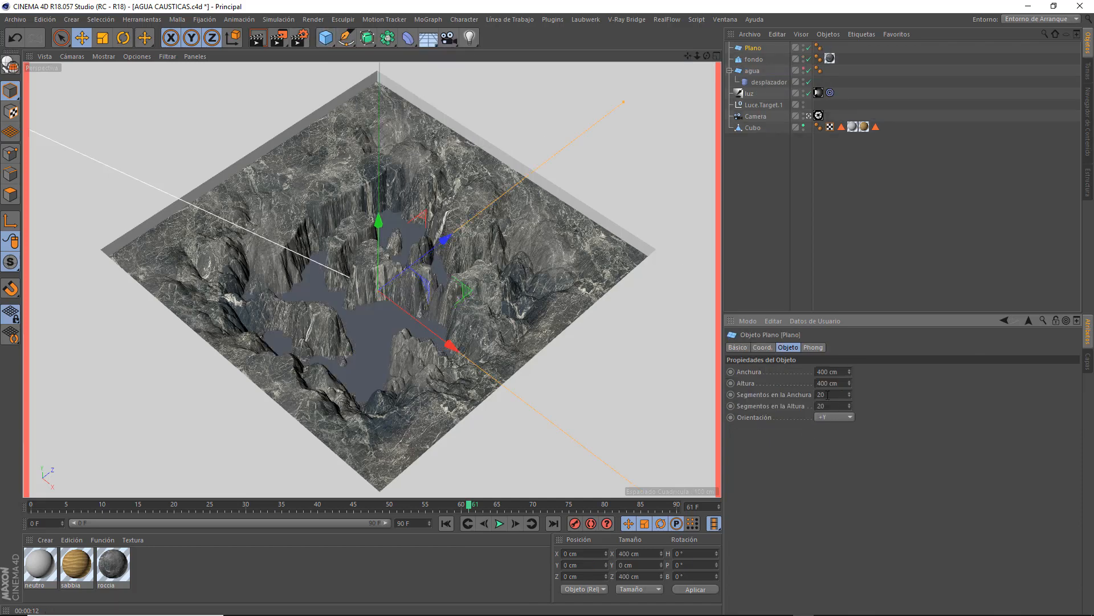
{"action": "left_click_drag", "start_coordinate": [379, 224], "coordinate": [371, 153]}
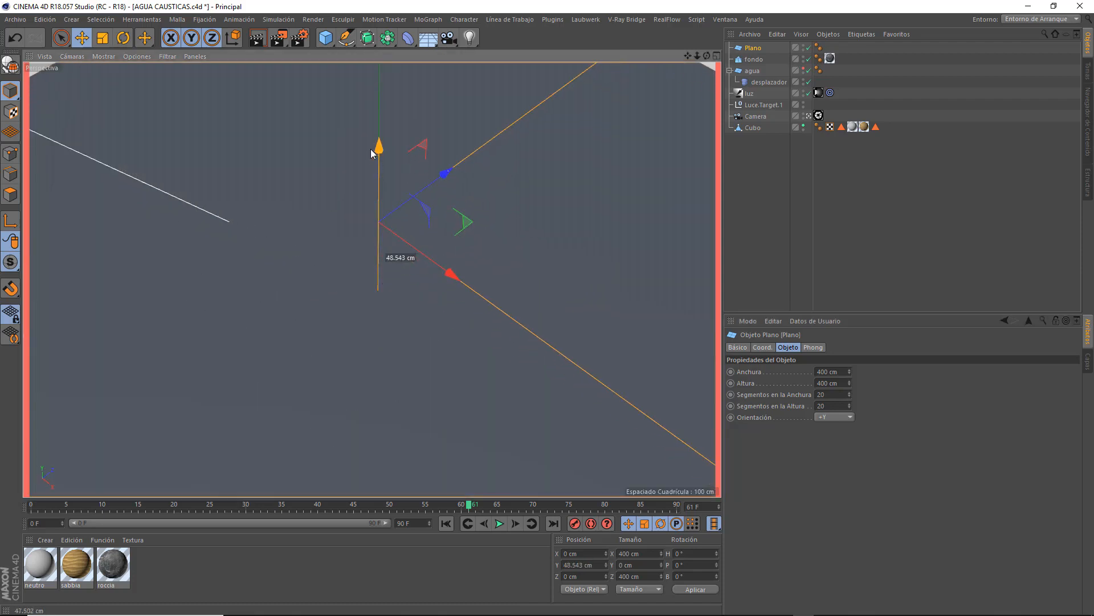
{"action": "scroll", "coordinate": [416, 190], "scroll_direction": "down", "scroll_amount": 8}
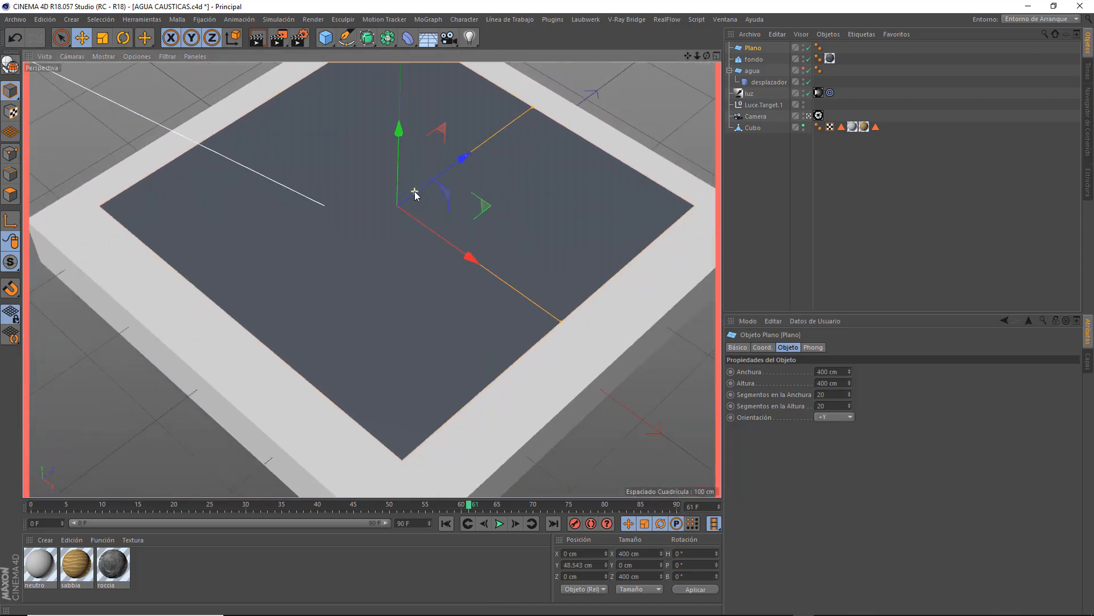
{"action": "scroll", "coordinate": [415, 194], "scroll_direction": "down", "scroll_amount": 3}
{"action": "mouse_move", "coordinate": [403, 128]}
{"action": "left_mouse_down"}
{"action": "mouse_move", "coordinate": [404, 94]}
{"action": "mouse_move", "coordinate": [404, 123]}
{"action": "left_mouse_up"}
Set the new plane's width and height to 192 cm and move it along Z to about -173 cm, beside the pool.
{"action": "left_click", "coordinate": [753, 71]}
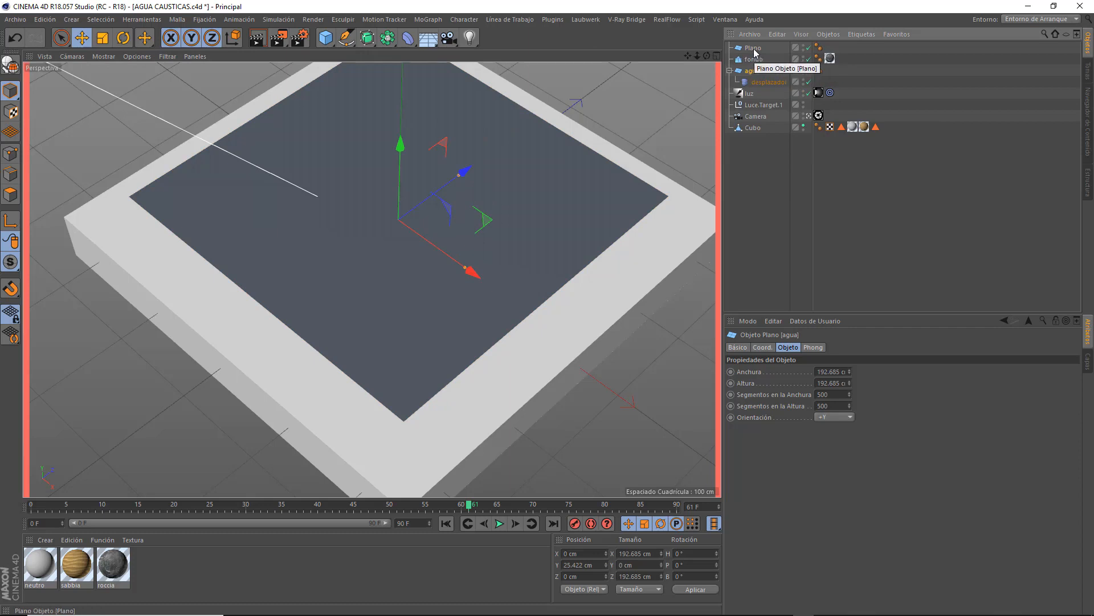
{"action": "left_click", "coordinate": [753, 48]}
{"action": "left_click", "coordinate": [827, 372]}
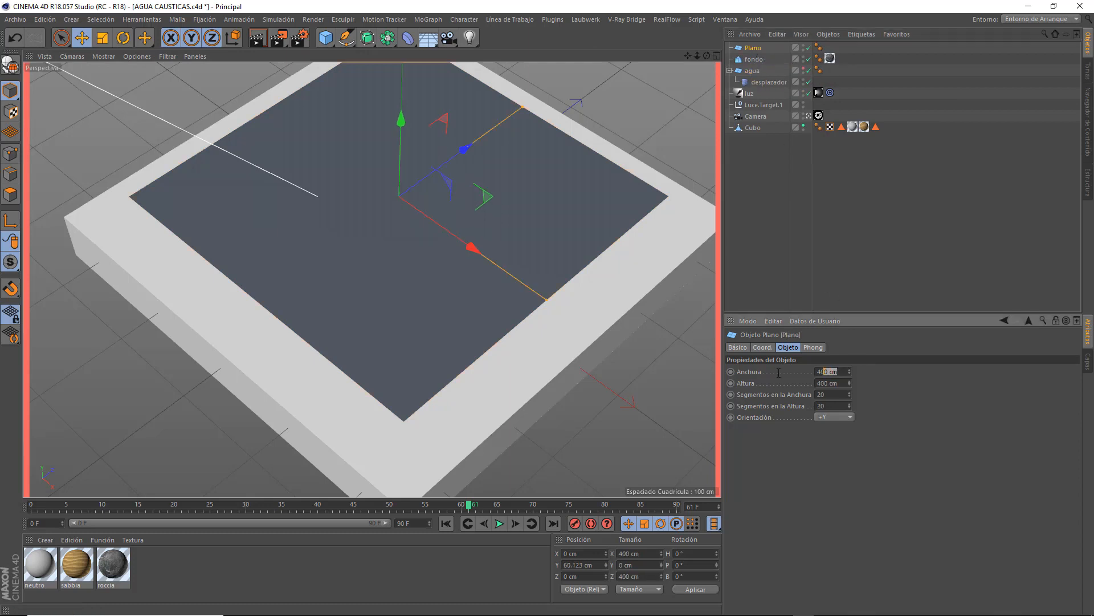
{"action": "type", "text": "192"}
{"action": "key", "text": "Return"}
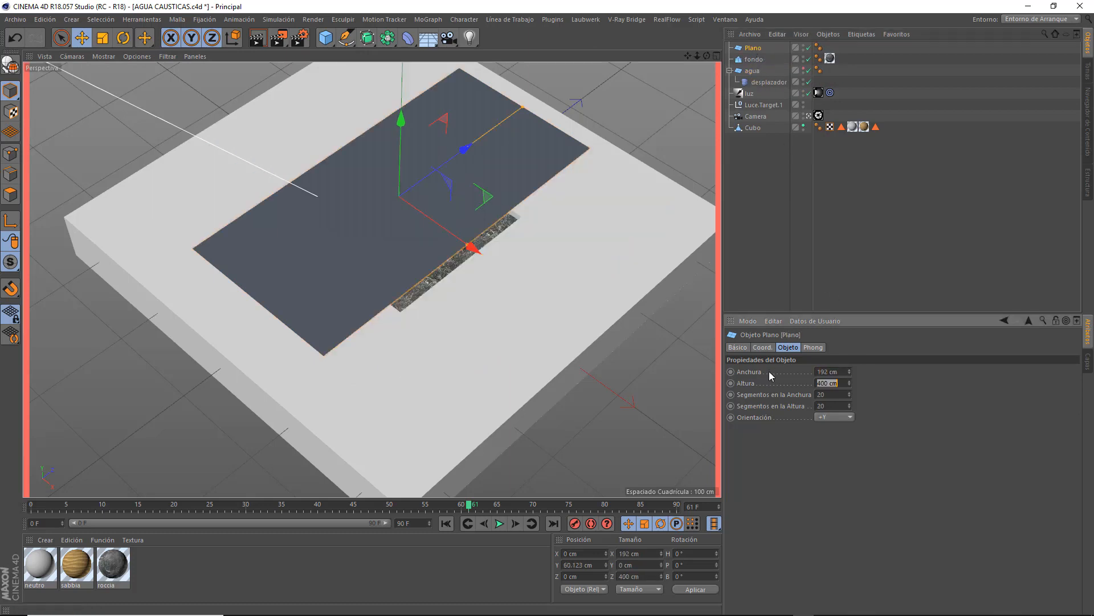
{"action": "key", "text": "Tab"}
{"action": "type", "text": "192"}
{"action": "key", "text": "Return"}
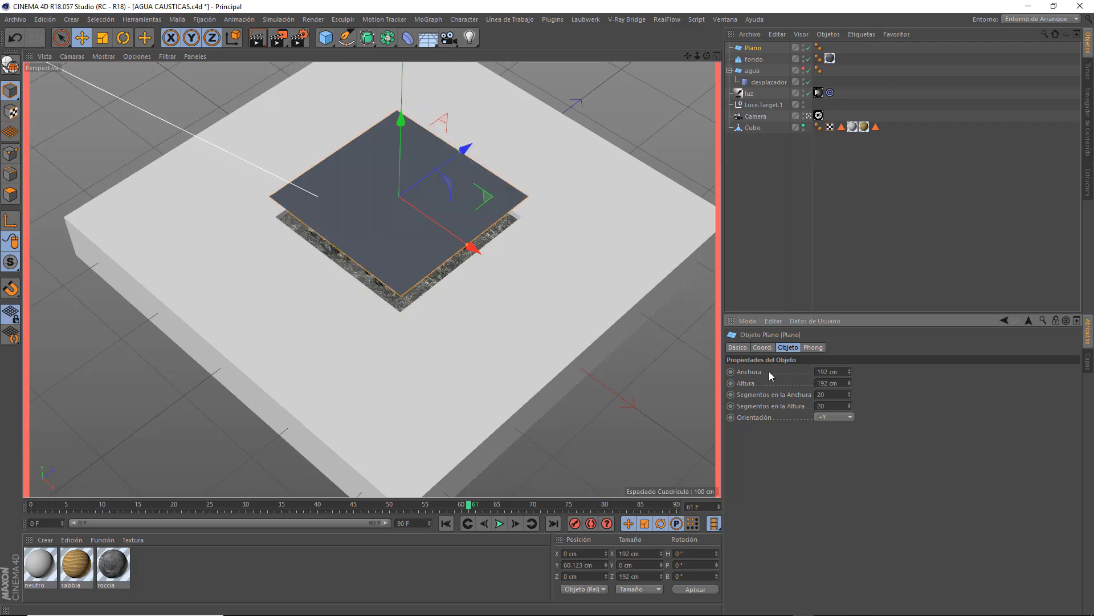
{"action": "left_click_drag", "start_coordinate": [463, 155], "coordinate": [346, 235]}
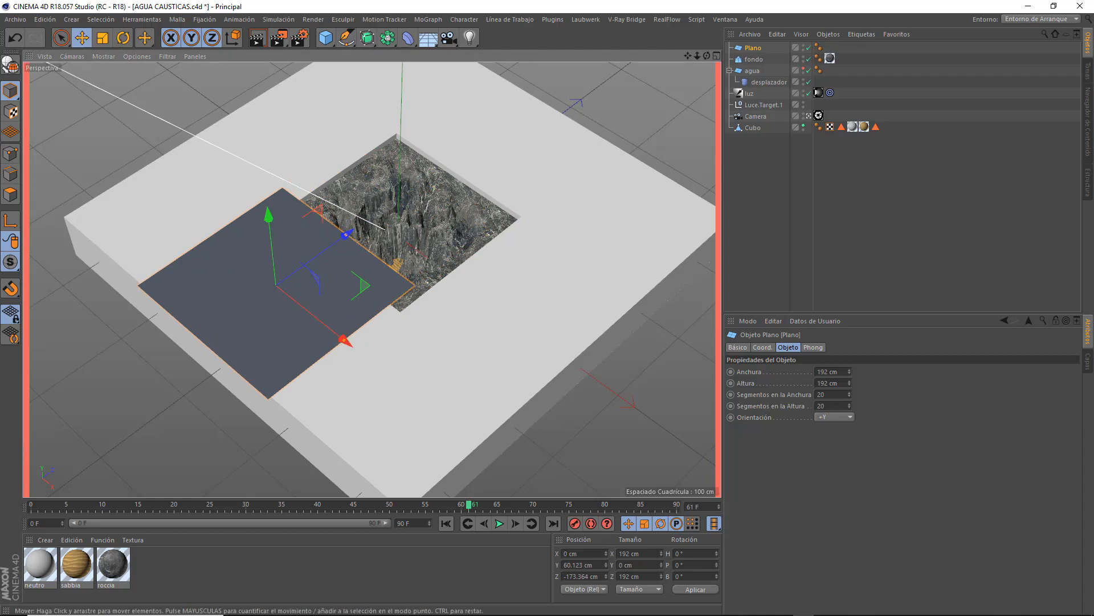
Set the new plane's width and height segments to 500 each and convert it to an editable polygon object.
{"action": "left_click", "coordinate": [755, 71]}
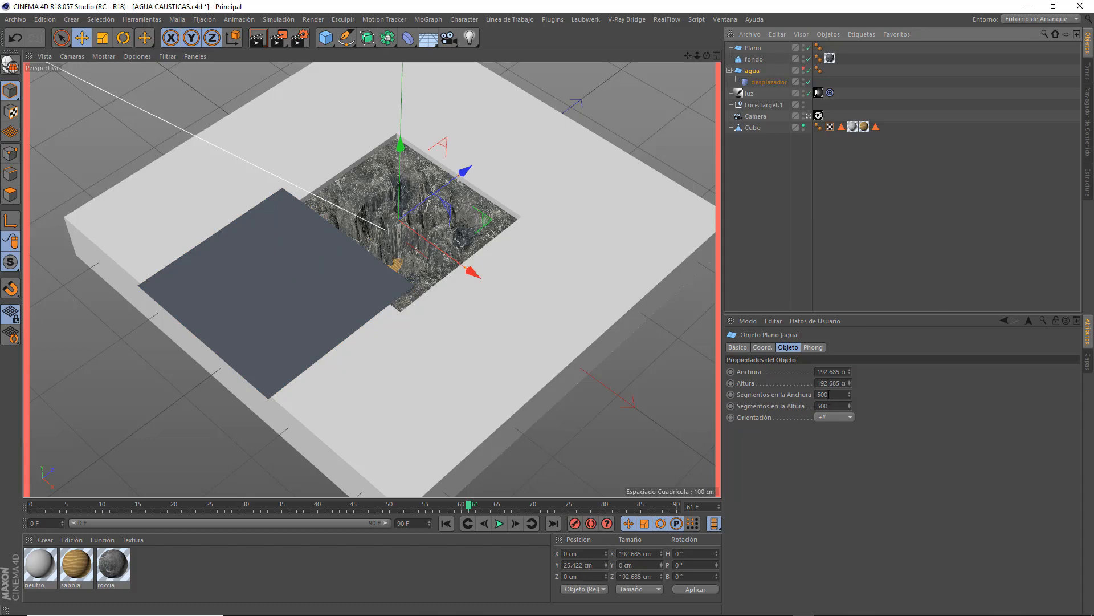
{"action": "left_click", "coordinate": [753, 48]}
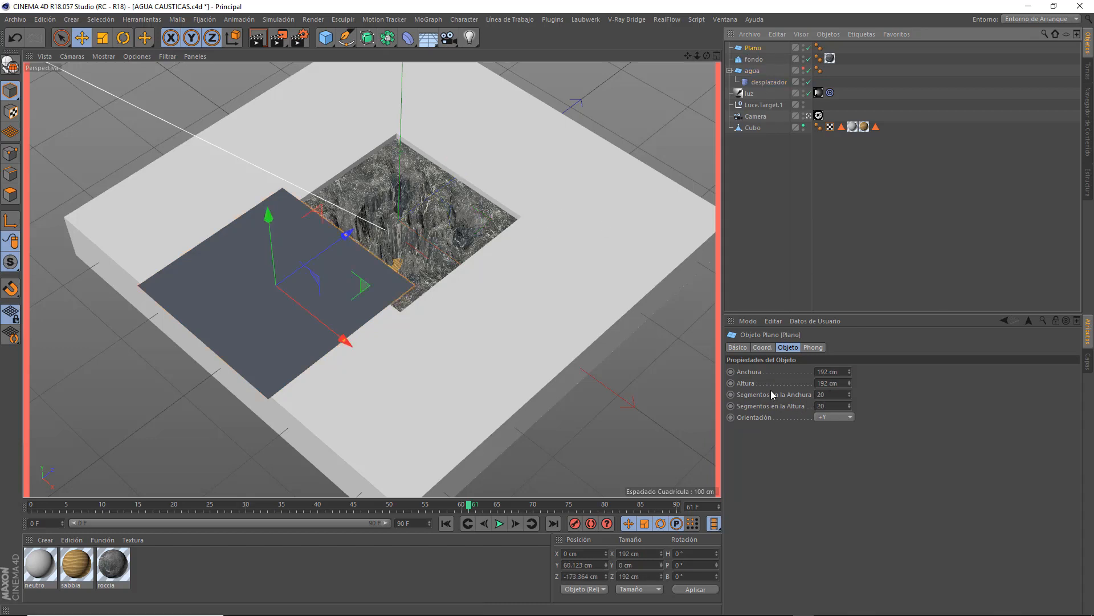
{"action": "left_click", "coordinate": [829, 394]}
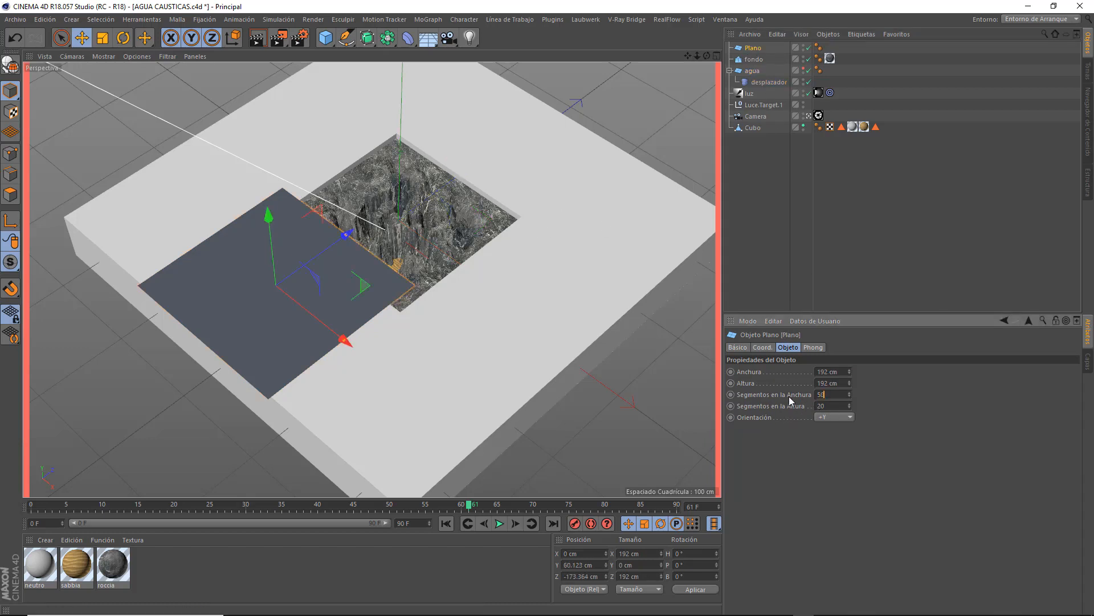
{"action": "type", "text": "500500"}
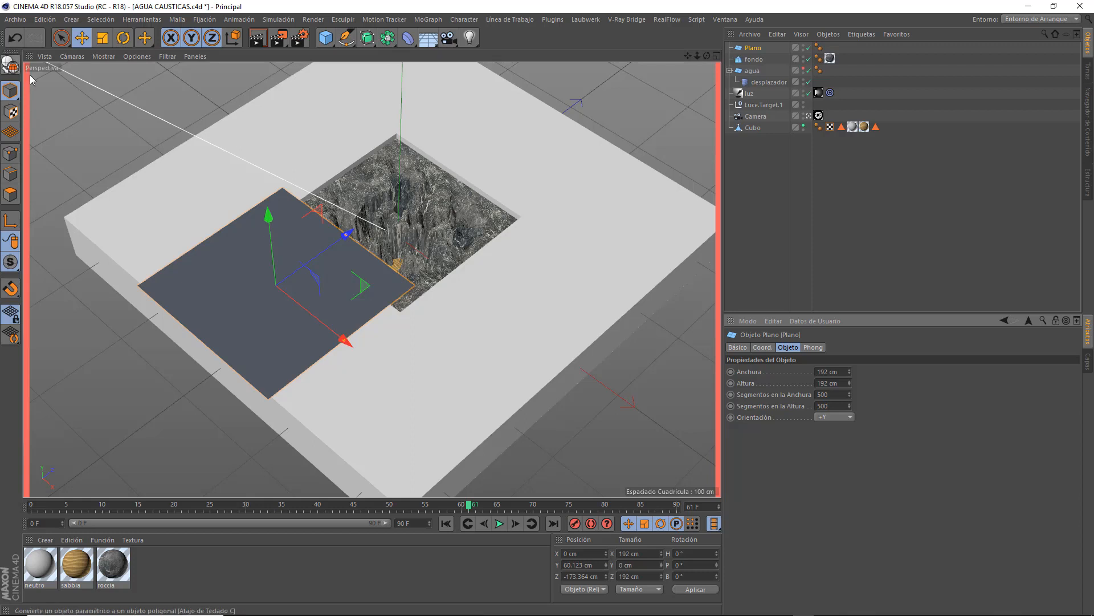
{"action": "left_click", "coordinate": [9, 64]}
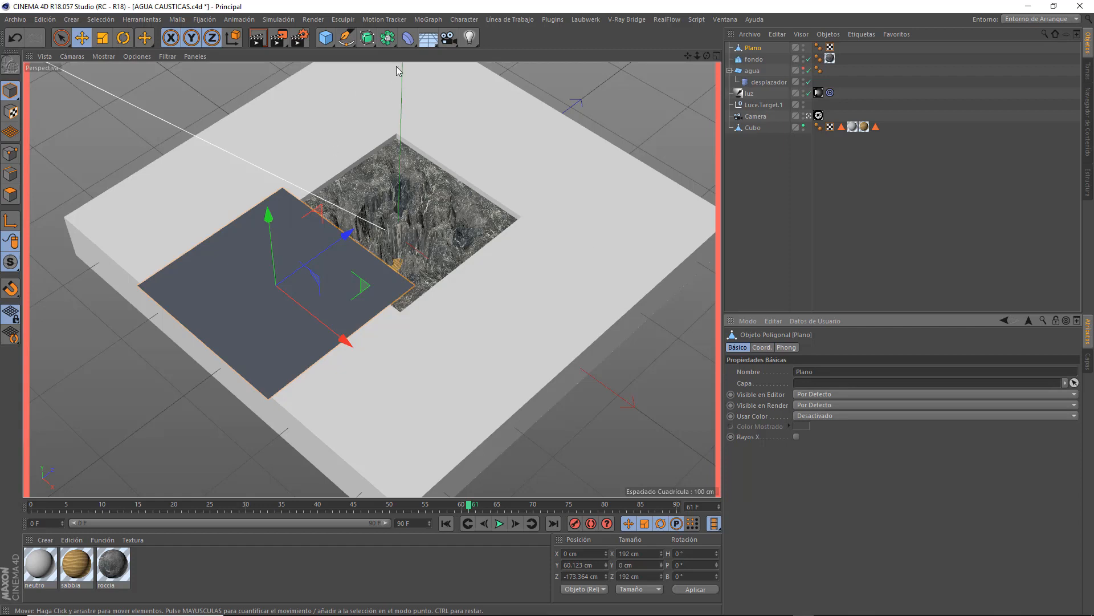
Add a Desplazador deformer and make it a child of the new plane.
{"action": "left_click", "coordinate": [415, 41]}
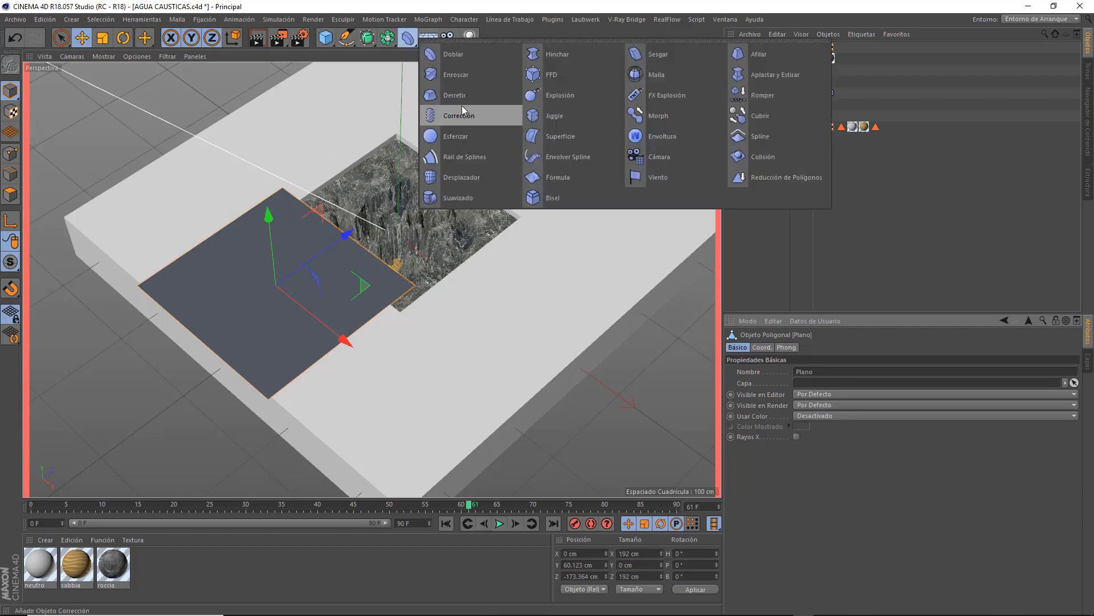
{"action": "left_click", "coordinate": [463, 177]}
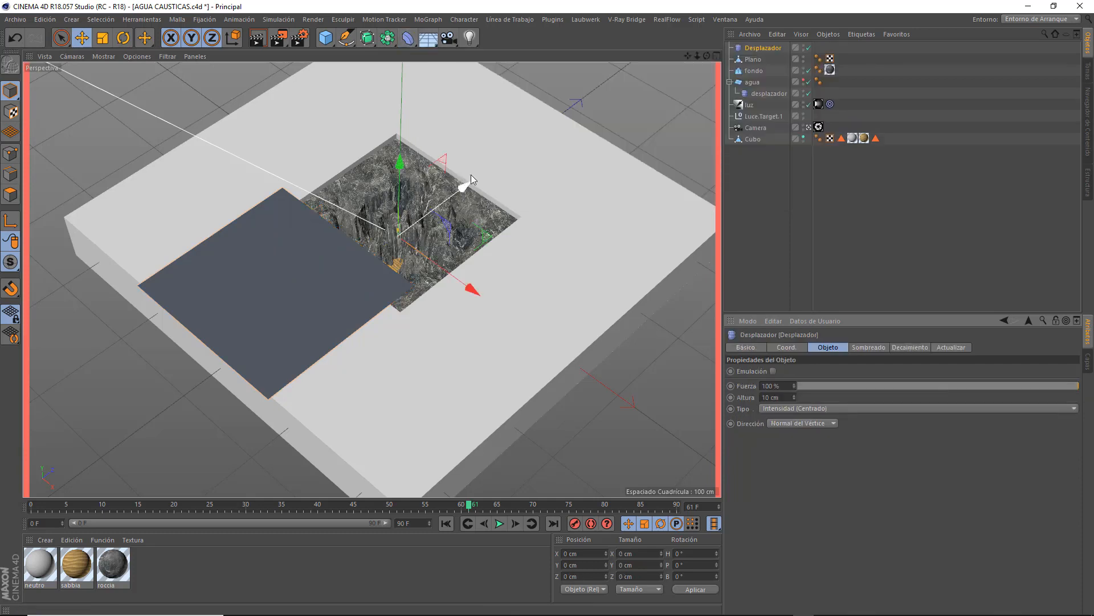
{"action": "left_click_drag", "start_coordinate": [759, 49], "coordinate": [755, 60]}
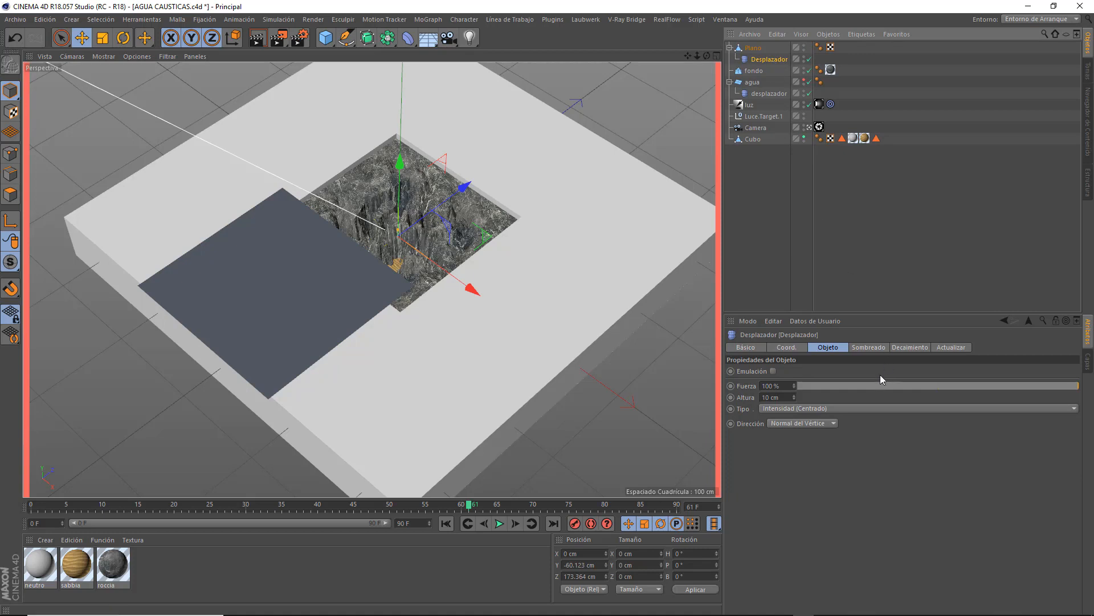
Assign the Agua surface shader to the new displacer's shading.
{"action": "left_click", "coordinate": [866, 348]}
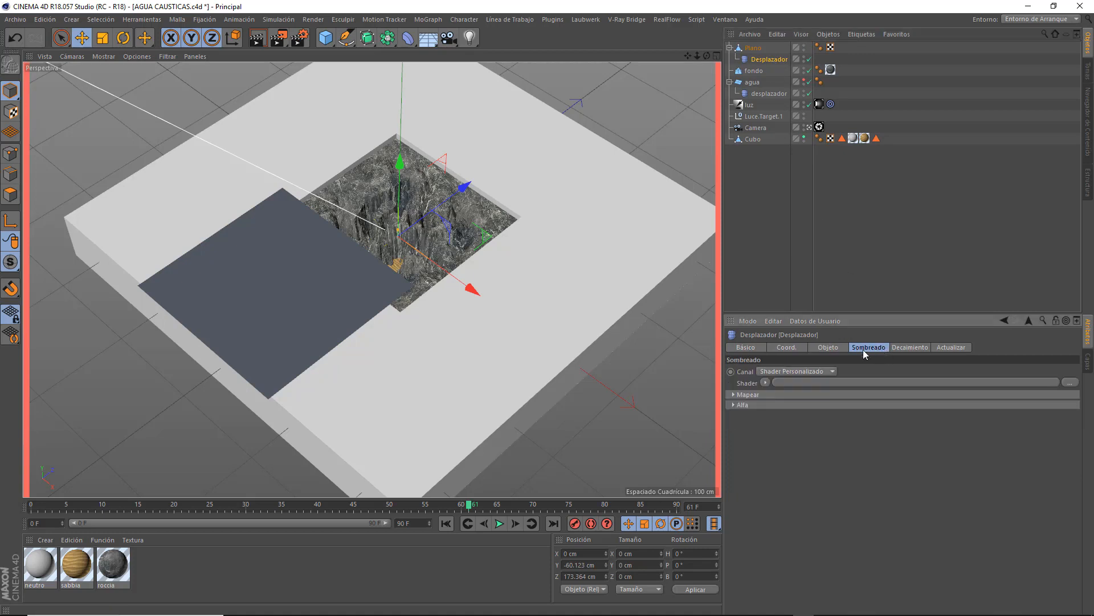
{"action": "left_click", "coordinate": [764, 383]}
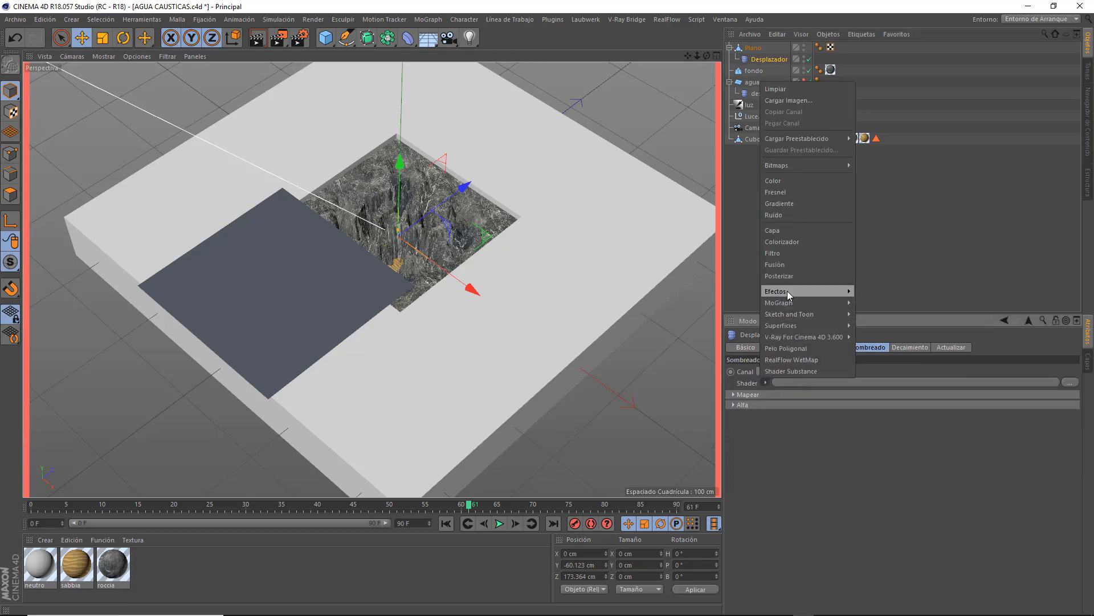
{"action": "mouse_move", "coordinate": [802, 324]}
{"action": "left_click", "coordinate": [879, 323]}
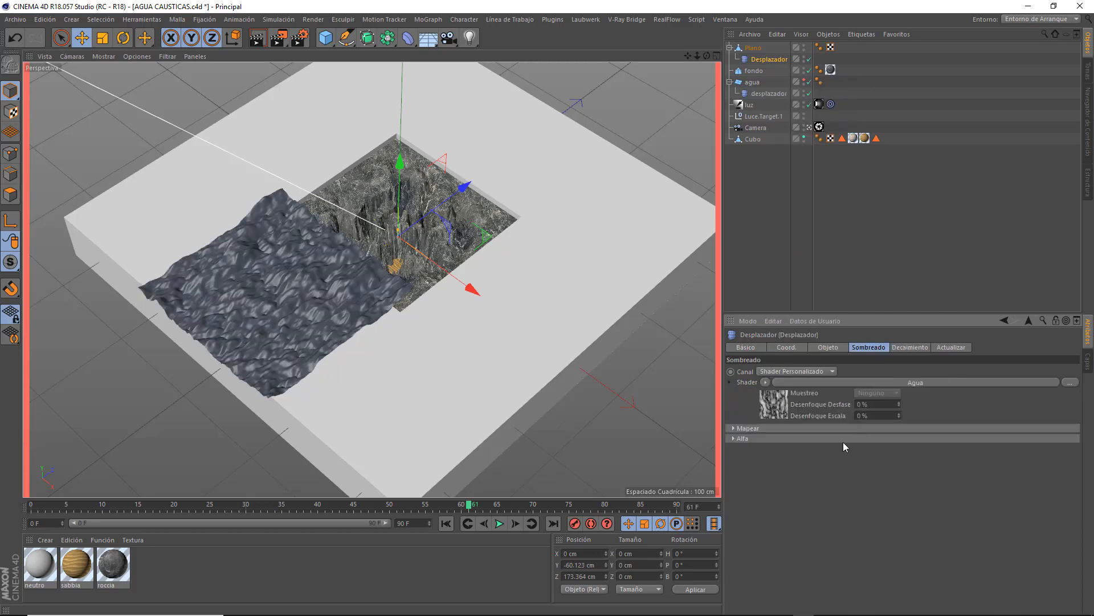
Set the Agua shader's U and V frequencies to 1.5 on the new displacer.
{"action": "left_click", "coordinate": [785, 406]}
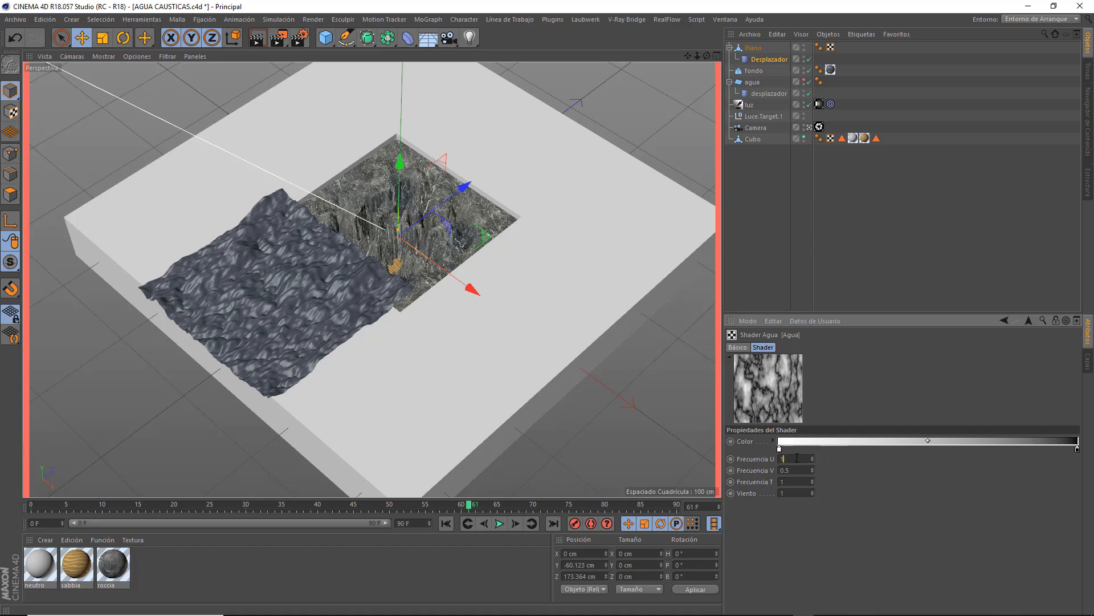
{"action": "type", "text": ".5"}
{"action": "key", "text": "Tab"}
{"action": "type", "text": "1.5"}
{"action": "key", "text": "Return"}
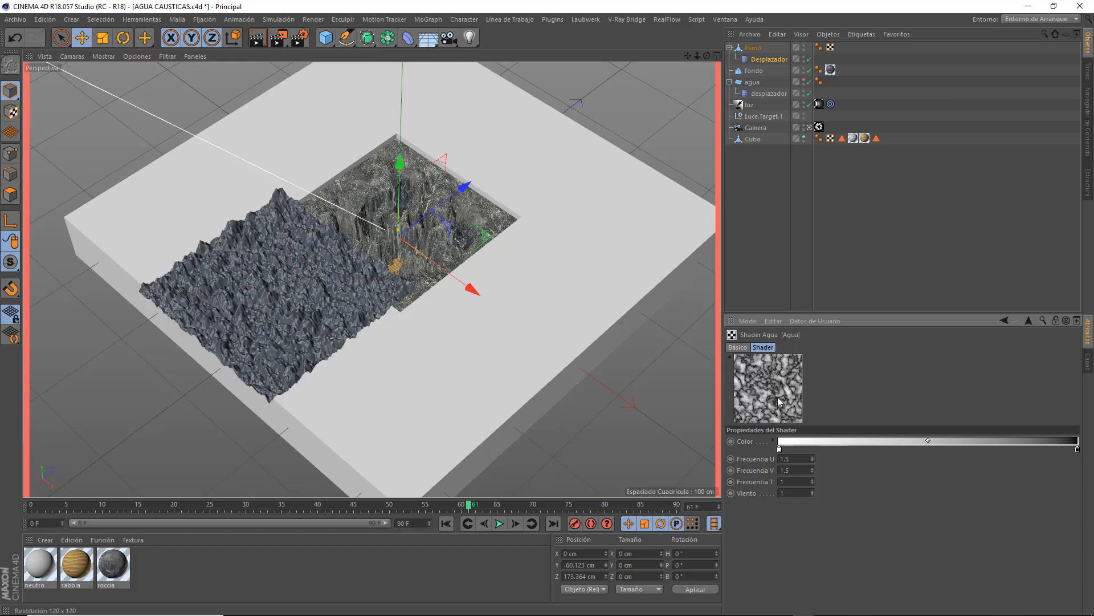
Set the displacement height of the new plane's displacer to 2 cm and inspect the rippled surface up close.
{"action": "left_click", "coordinate": [770, 60]}
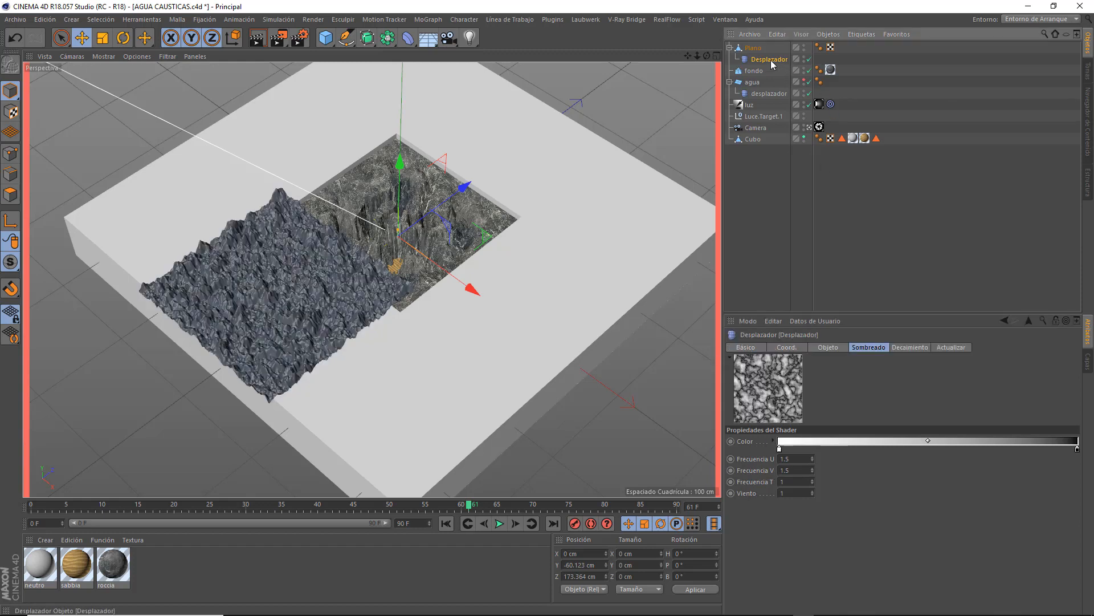
{"action": "left_click", "coordinate": [827, 348]}
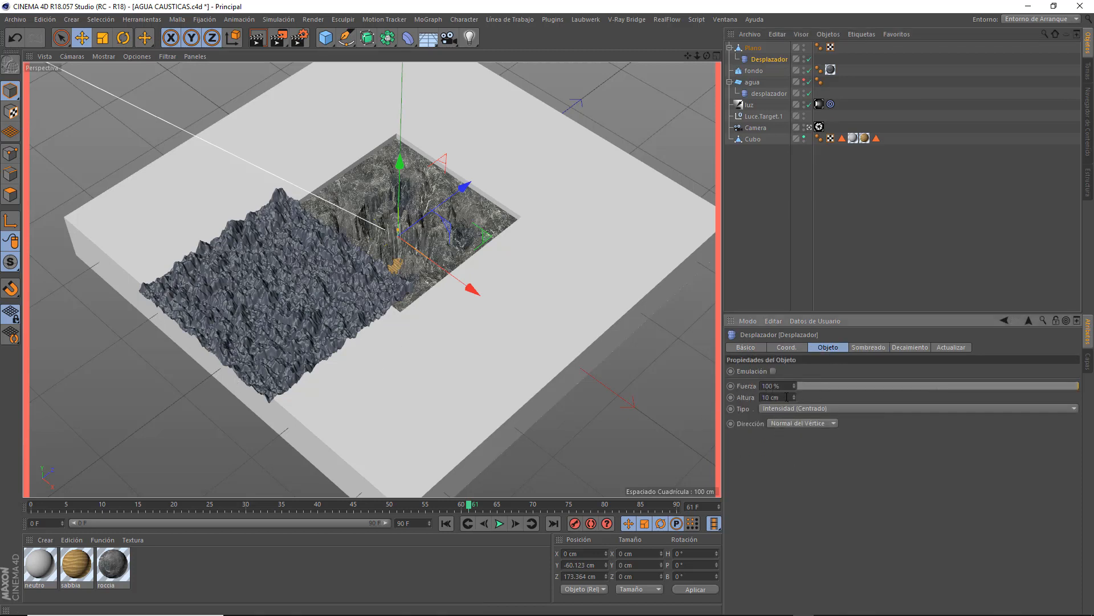
{"action": "left_click_drag", "start_coordinate": [787, 397], "coordinate": [756, 393]}
{"action": "key", "text": "Return"}
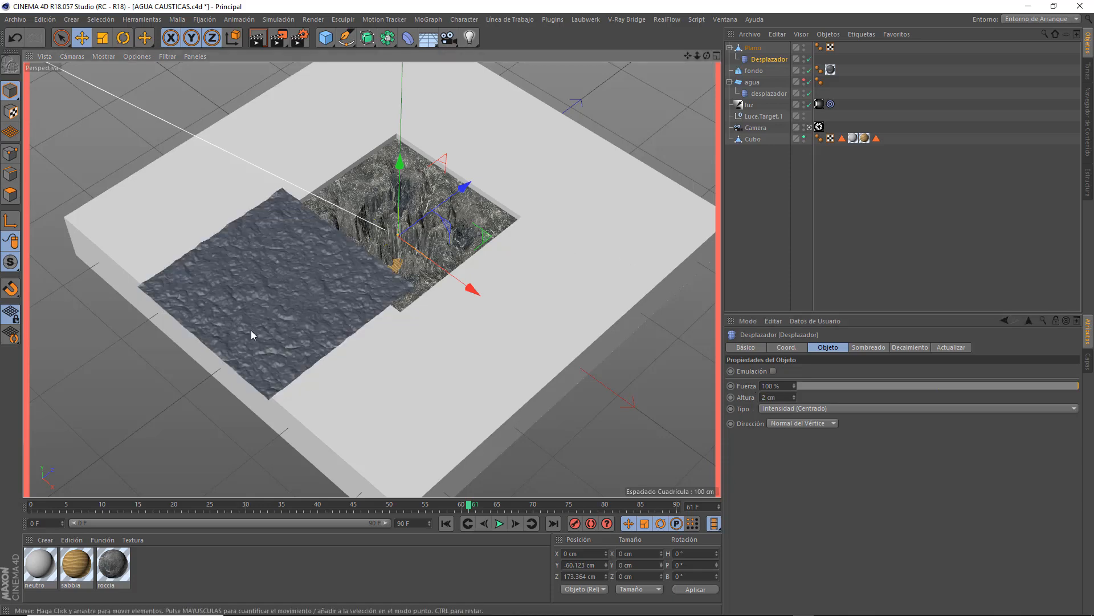
{"action": "scroll", "coordinate": [251, 330], "scroll_direction": "up", "scroll_amount": 2}
{"action": "scroll", "coordinate": [251, 330], "scroll_direction": "up", "scroll_amount": 5}
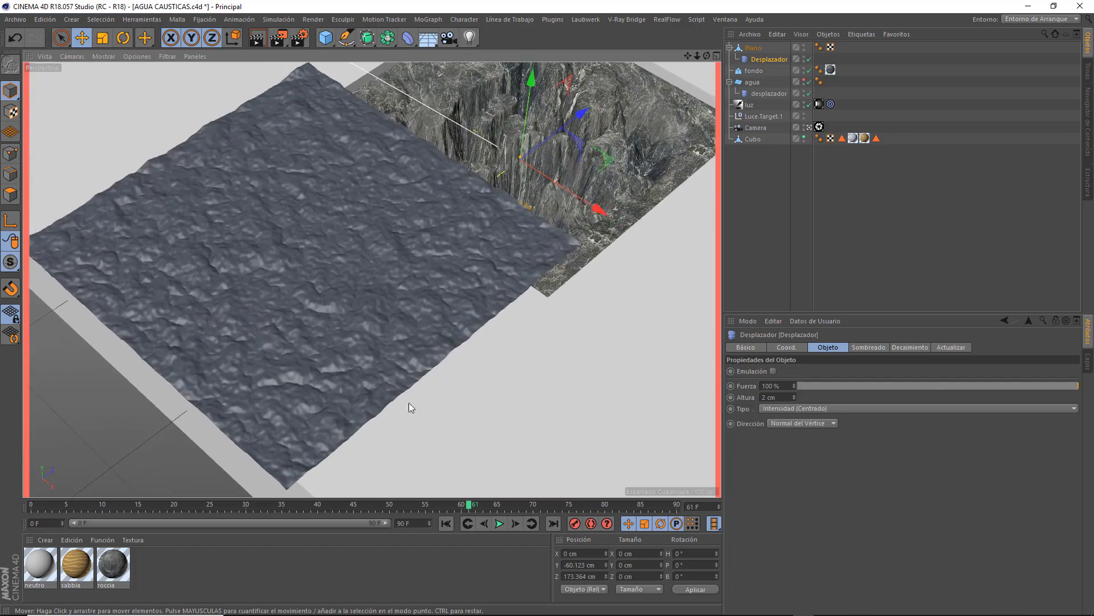
{"action": "scroll", "coordinate": [408, 315], "scroll_direction": "down", "scroll_amount": 3}
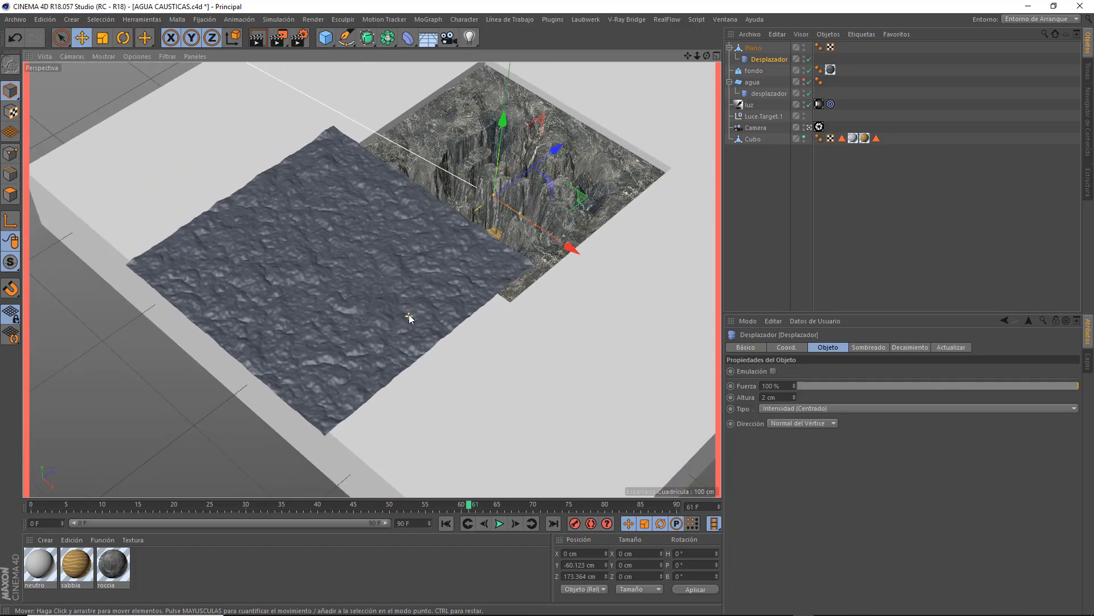
{"action": "scroll", "coordinate": [418, 312], "scroll_direction": "up", "scroll_amount": 1}
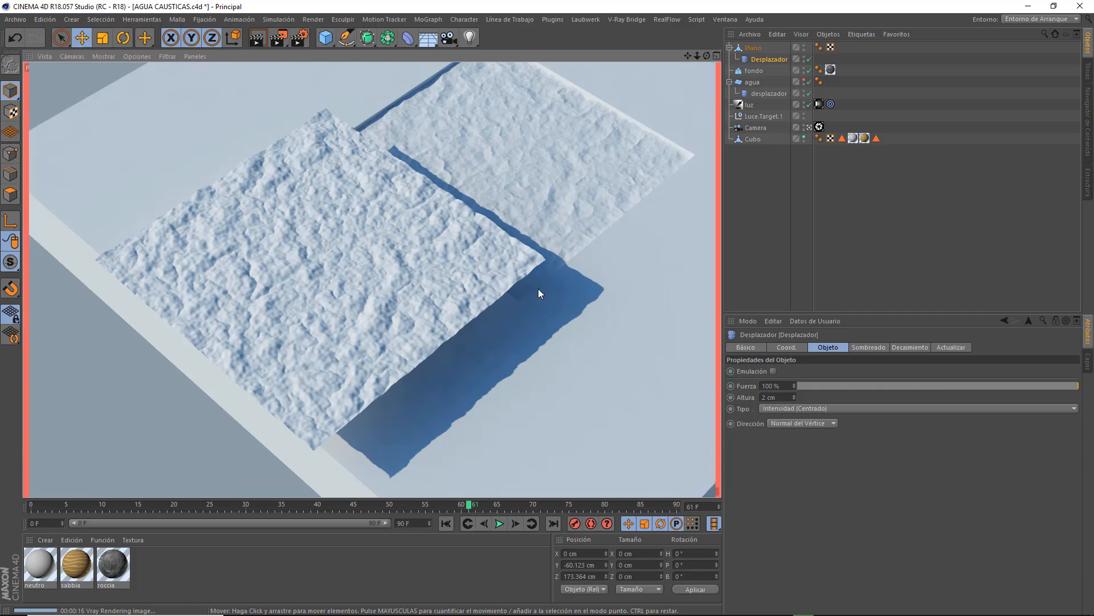
Review the shading, decay, refresh, object, coordinate and basic settings of the agua object's displacer.
{"action": "left_click", "coordinate": [766, 95]}
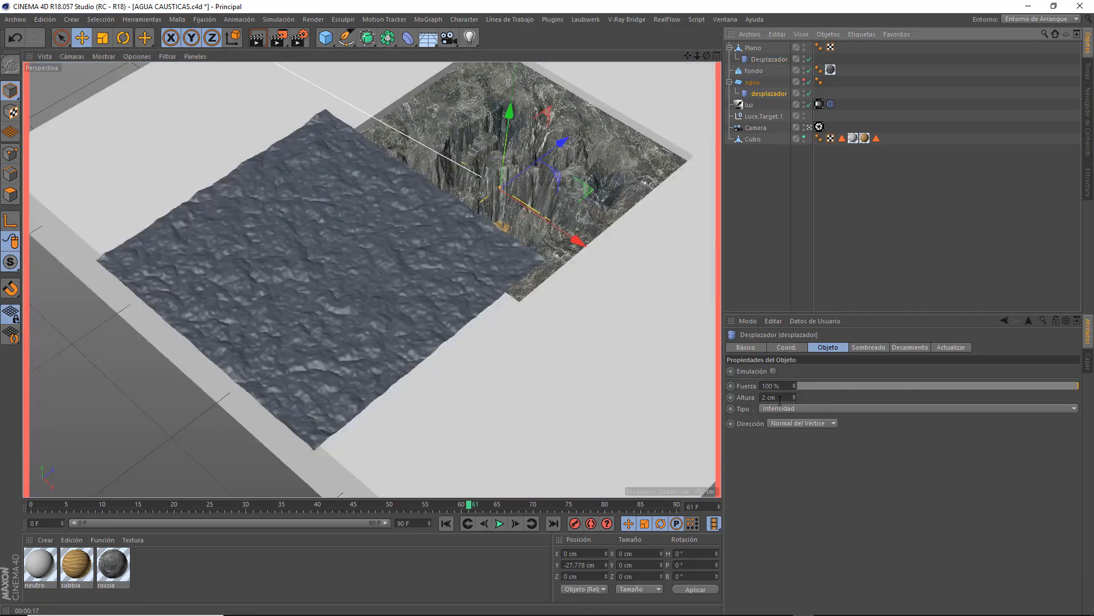
{"action": "left_click", "coordinate": [864, 348]}
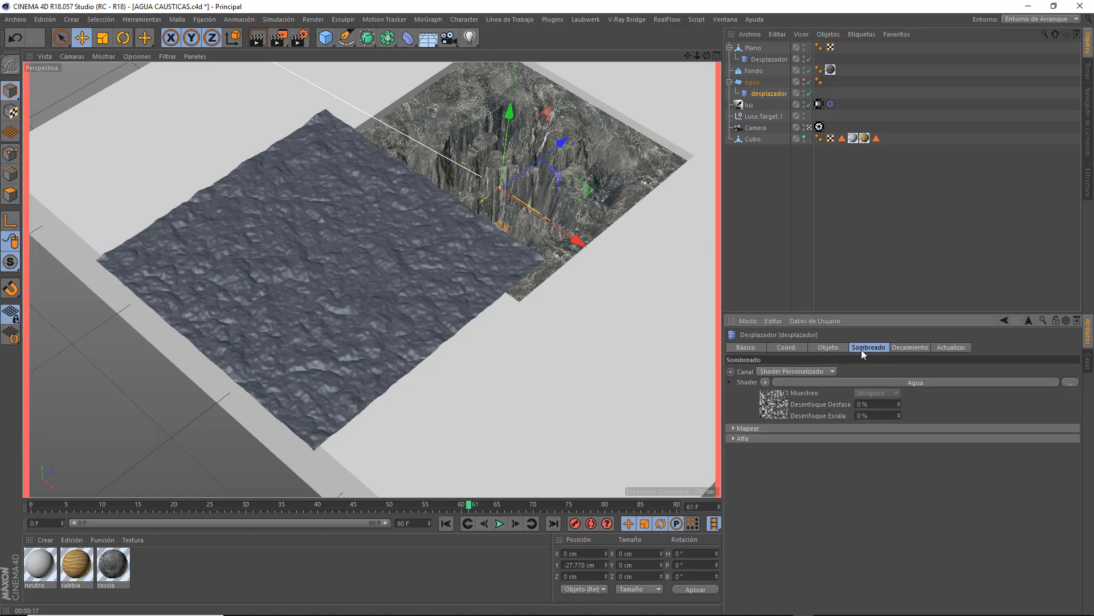
{"action": "left_click", "coordinate": [908, 347]}
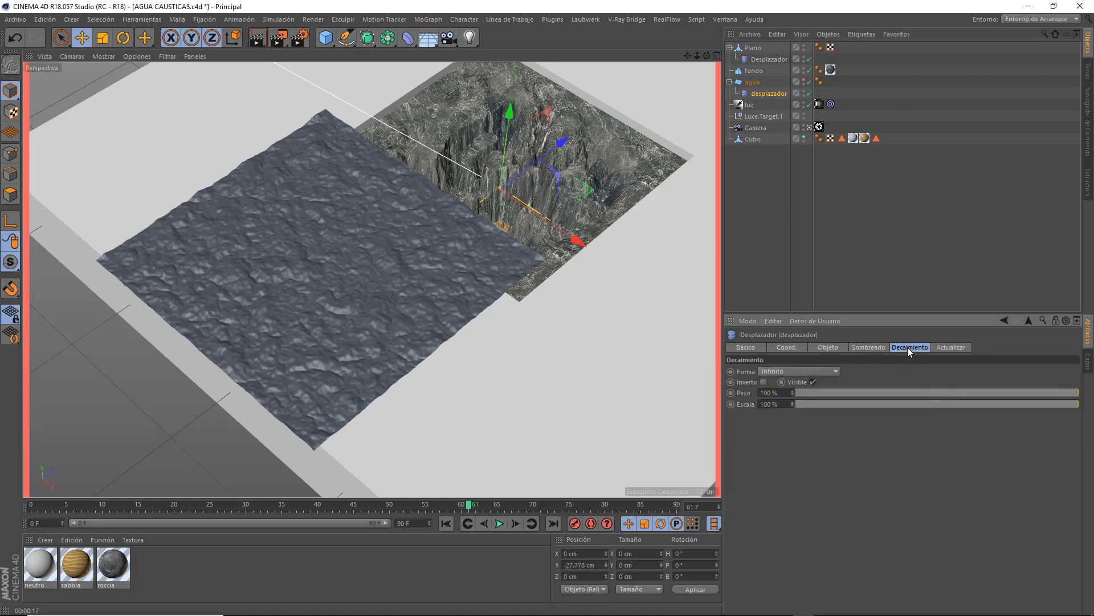
{"action": "left_click", "coordinate": [949, 348]}
{"action": "left_click", "coordinate": [826, 347]}
{"action": "left_click", "coordinate": [787, 347]}
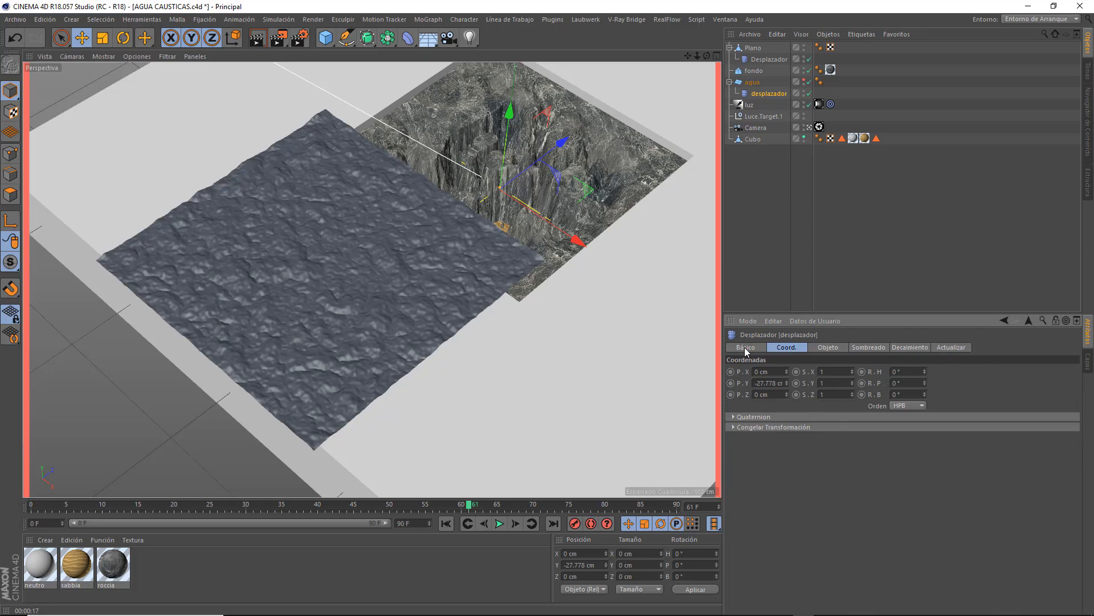
{"action": "left_click", "coordinate": [746, 347]}
Delete the demonstration plane with its displacer and render the view centred on the rocky pool.
{"action": "left_click", "coordinate": [339, 287]}
{"action": "key", "text": "Delete"}
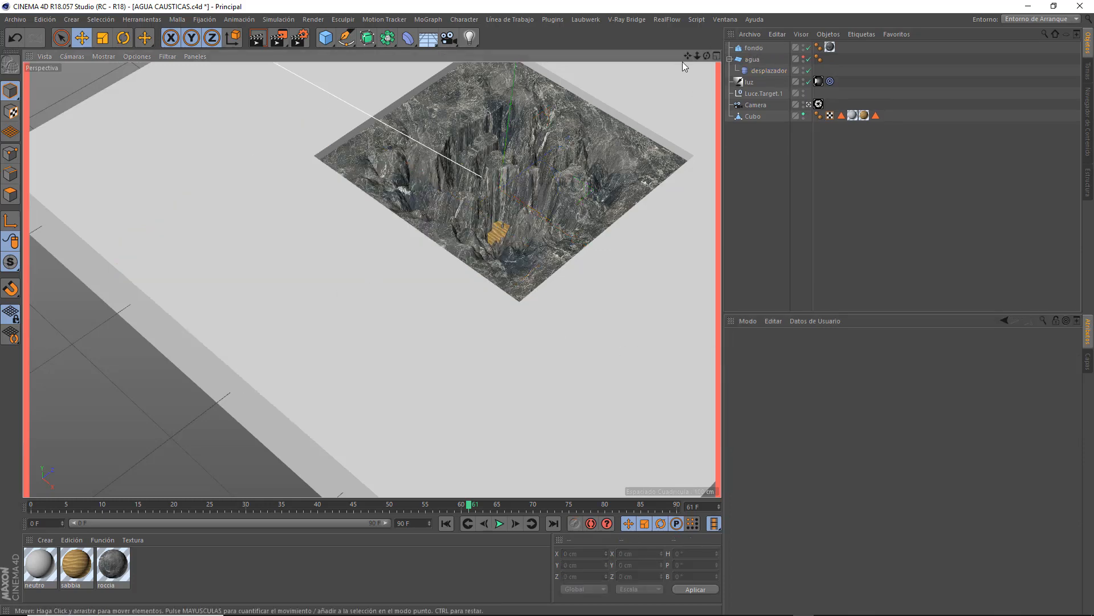
{"action": "left_click_drag", "start_coordinate": [687, 55], "coordinate": [597, 165]}
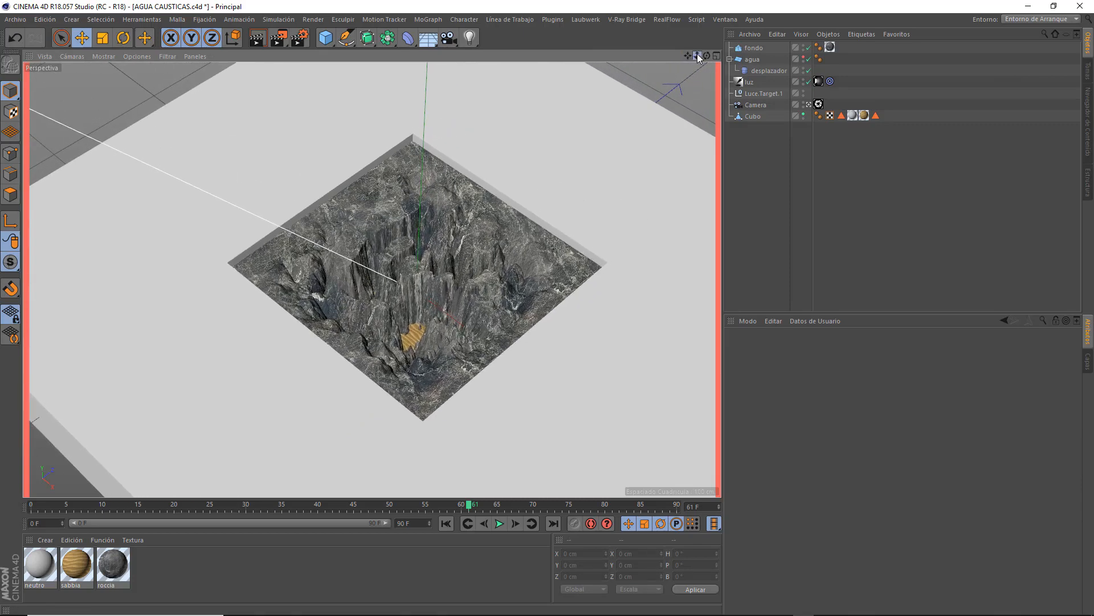
{"action": "mouse_move", "coordinate": [697, 55]}
{"action": "left_mouse_down"}
{"action": "mouse_move", "coordinate": [748, 55]}
{"action": "mouse_move", "coordinate": [684, 56]}
{"action": "mouse_move", "coordinate": [643, 75]}
{"action": "mouse_move", "coordinate": [741, 57]}
{"action": "mouse_move", "coordinate": [686, 61]}
{"action": "mouse_move", "coordinate": [706, 56]}
{"action": "left_mouse_up"}
{"action": "left_click", "coordinate": [256, 38]}
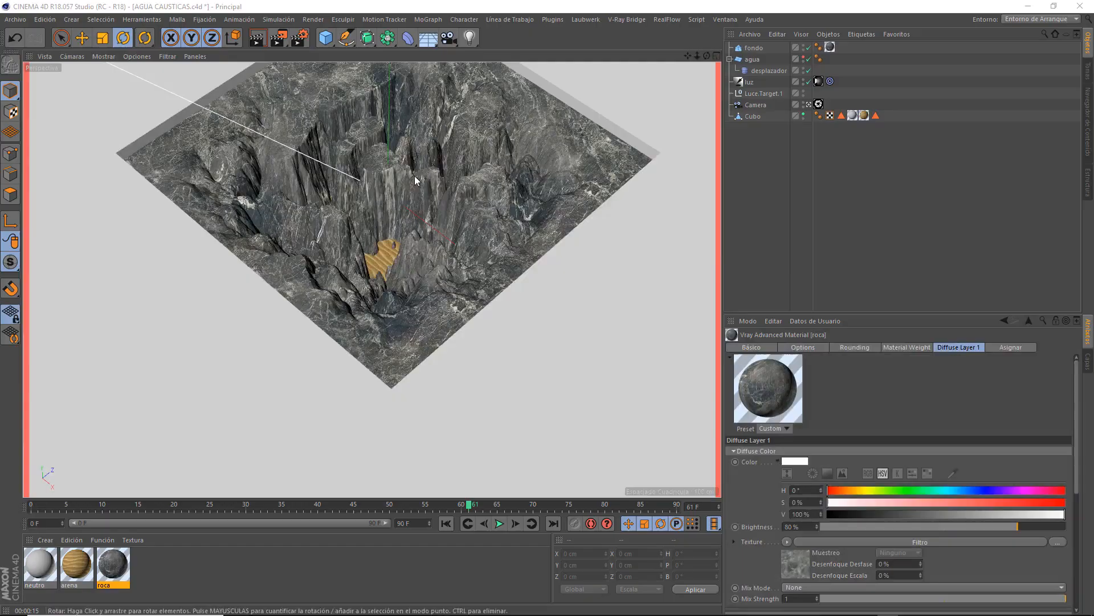
Create a new V-Ray Advanced Material and open it in the material editor.
{"action": "left_click_drag", "start_coordinate": [688, 55], "coordinate": [688, 146]}
{"action": "left_click_drag", "start_coordinate": [698, 56], "coordinate": [687, 54]}
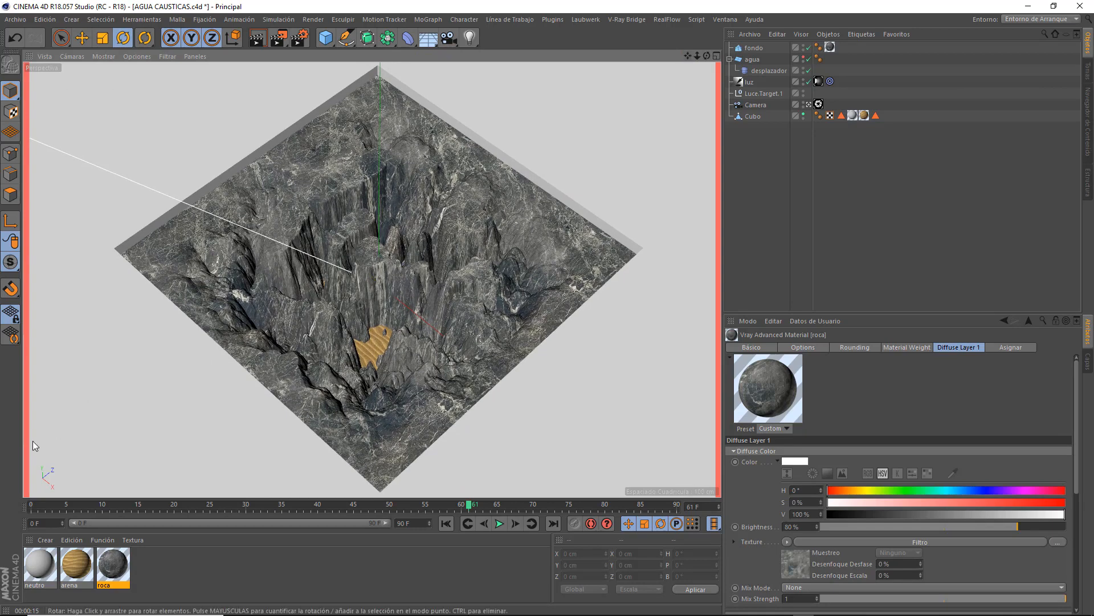
{"action": "left_click", "coordinate": [45, 540]}
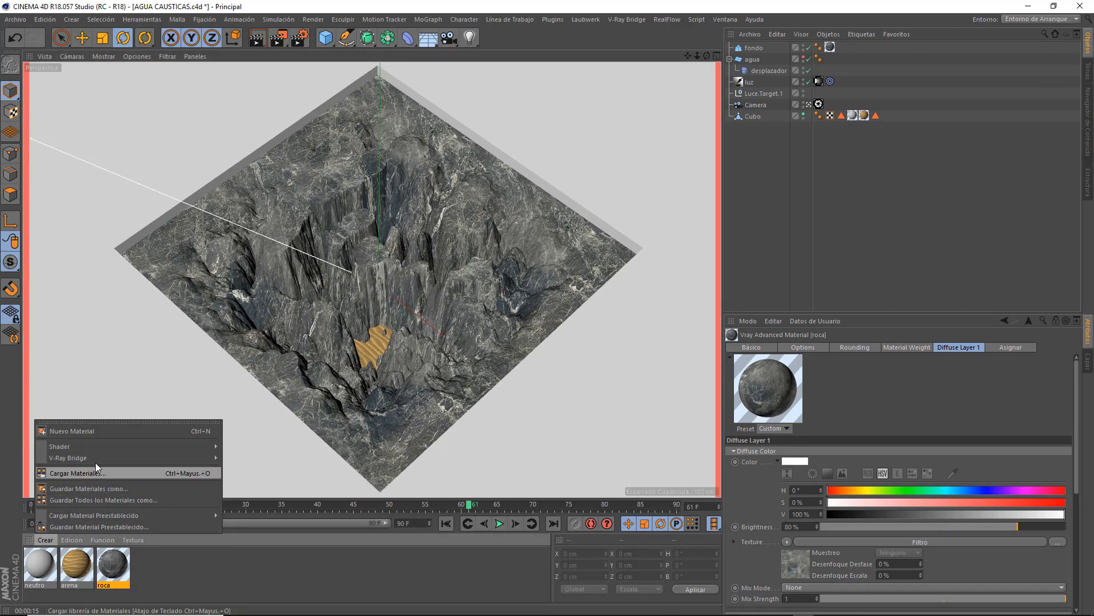
{"action": "mouse_move", "coordinate": [114, 457]}
{"action": "left_click", "coordinate": [289, 405]}
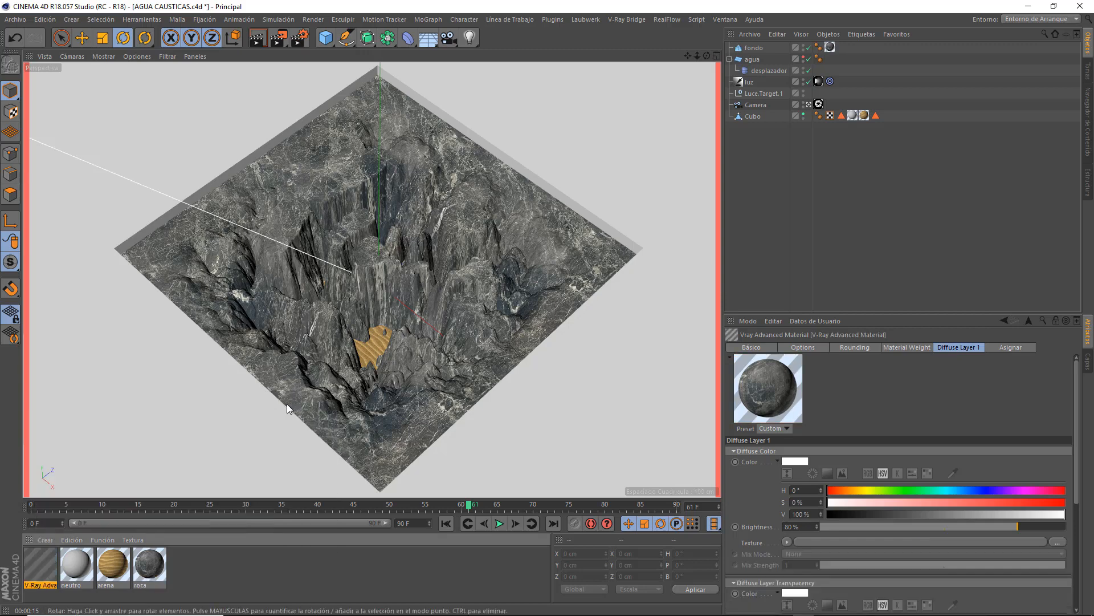
{"action": "double_click", "coordinate": [36, 560]}
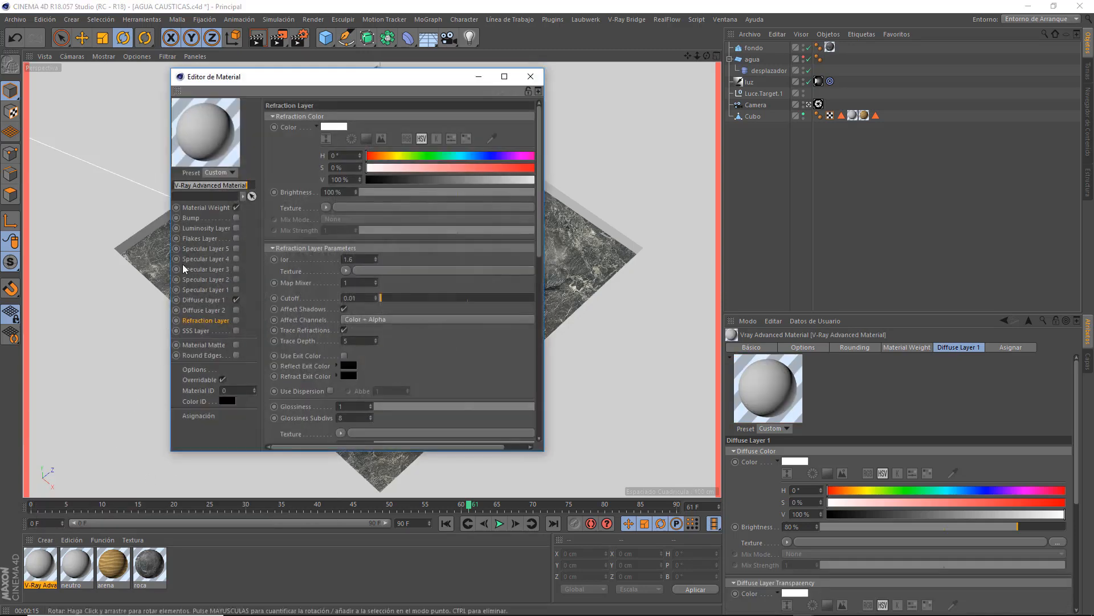
{"action": "right_click", "coordinate": [210, 124]}
{"action": "left_click", "coordinate": [259, 240]}
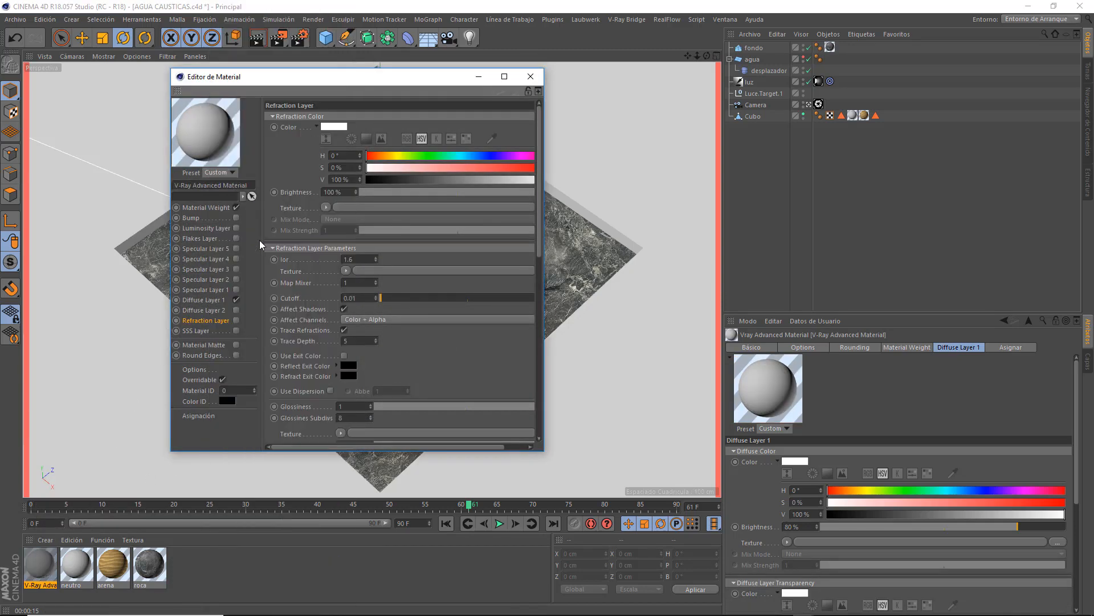
Disable Material Weight and Diffuse Layer 1 on the new material, and enable Specular Layer 1 and Refraction Layer.
{"action": "left_click", "coordinate": [236, 208]}
{"action": "left_click", "coordinate": [236, 300]}
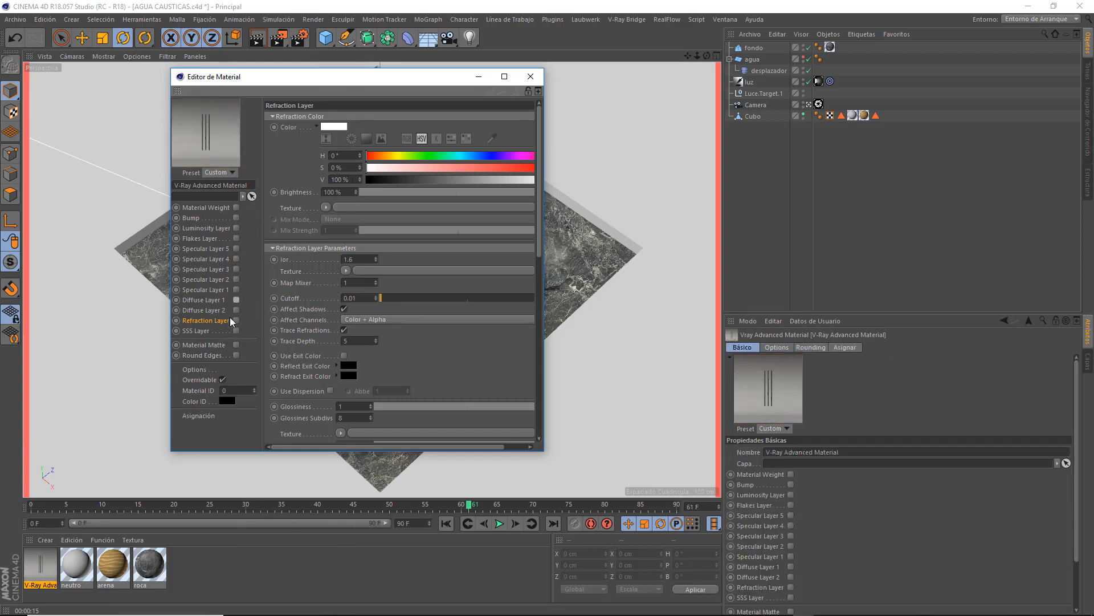
{"action": "left_click", "coordinate": [236, 289]}
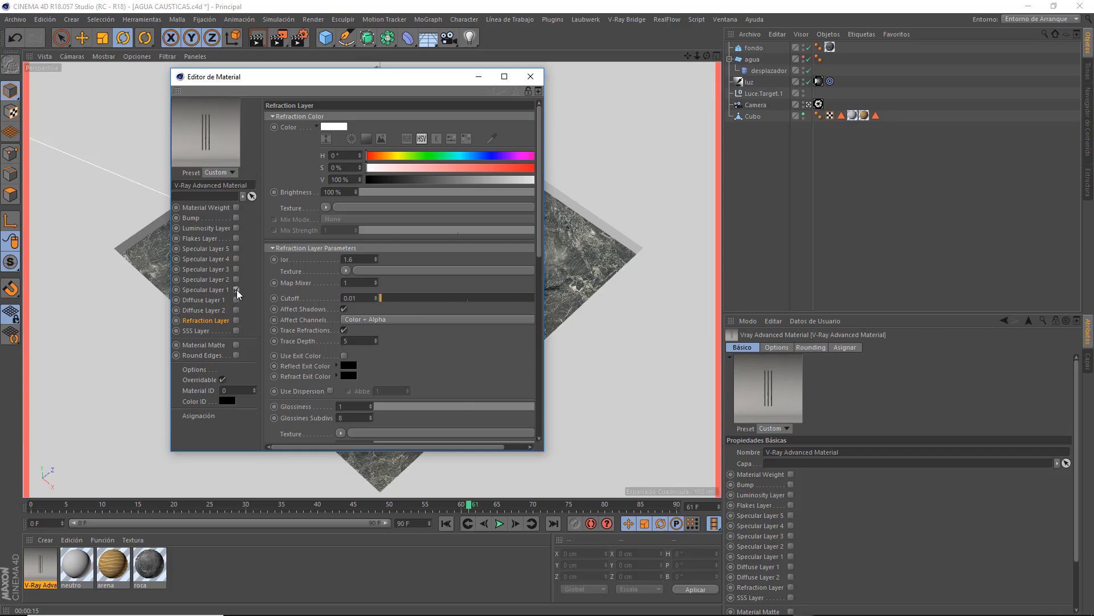
{"action": "left_click", "coordinate": [236, 321]}
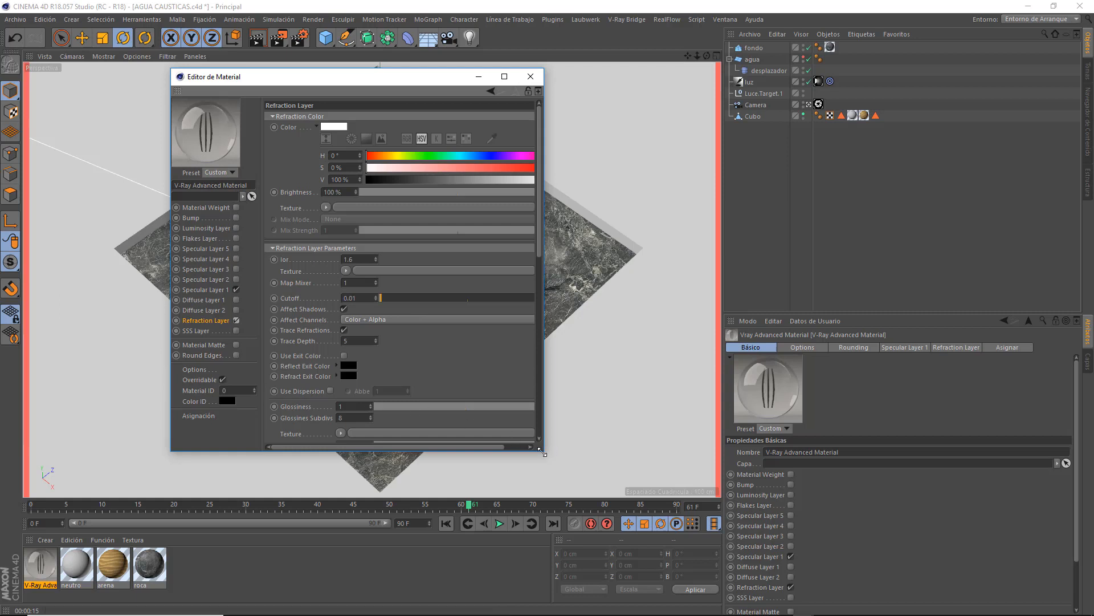
{"action": "left_click_drag", "start_coordinate": [542, 453], "coordinate": [796, 592]}
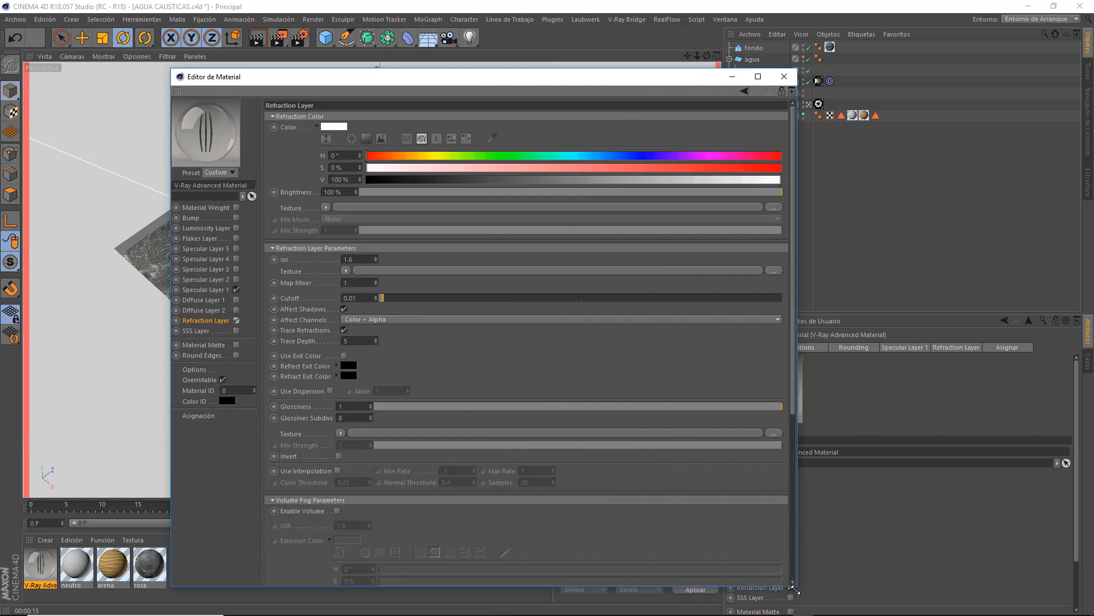
In Specular Layer 1, turn off Use Fresnel and apply an inverted Fresnel shader as the transparency texture.
{"action": "left_click", "coordinate": [214, 289]}
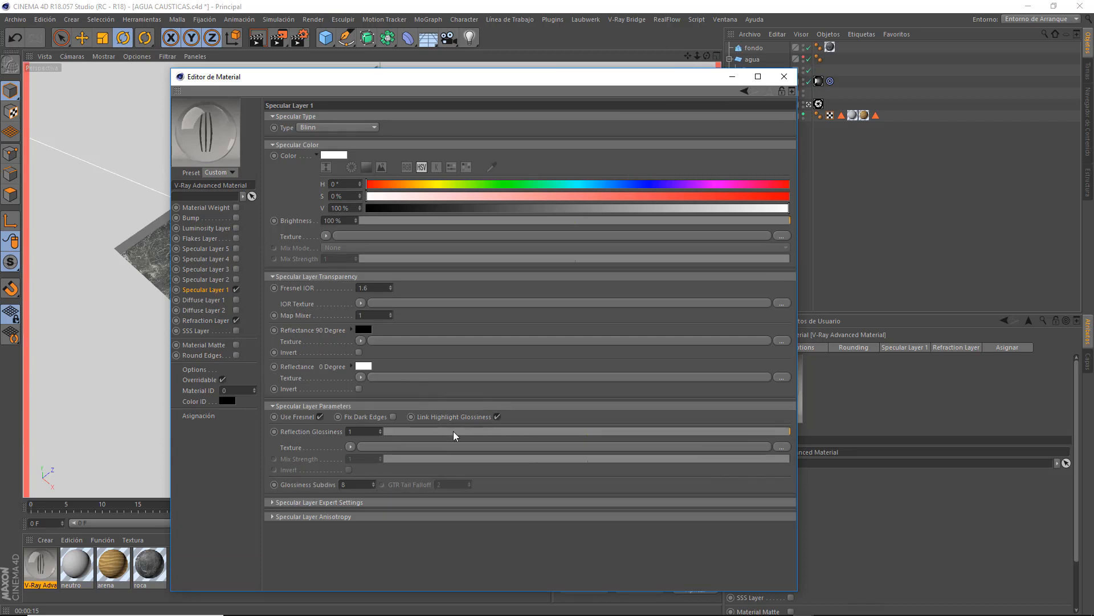
{"action": "left_click", "coordinate": [319, 417]}
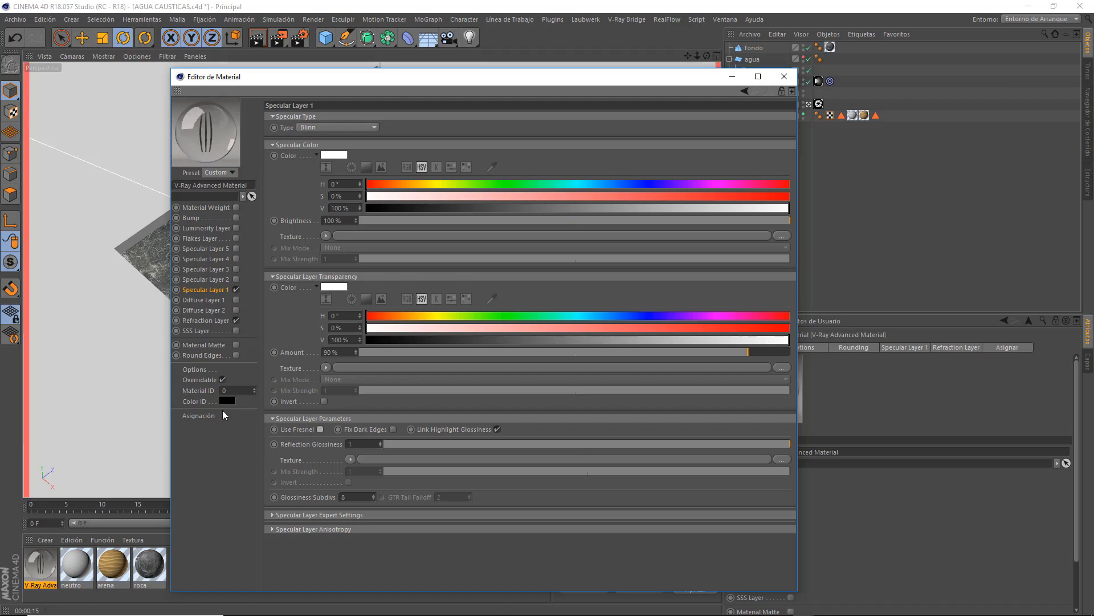
{"action": "left_click", "coordinate": [326, 368]}
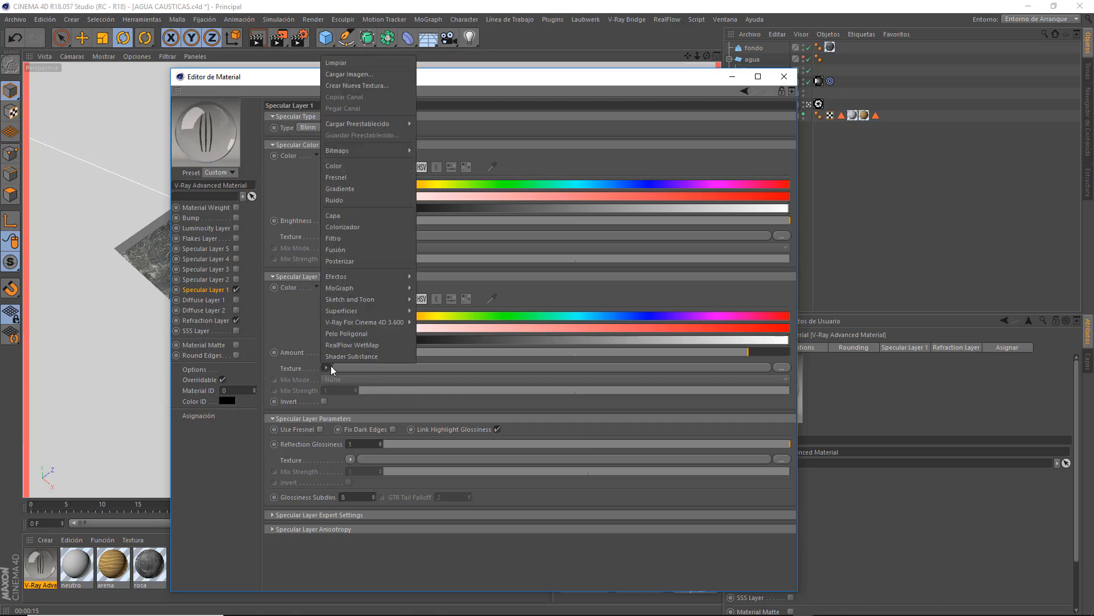
{"action": "left_click", "coordinate": [344, 179]}
{"action": "left_click", "coordinate": [537, 368]}
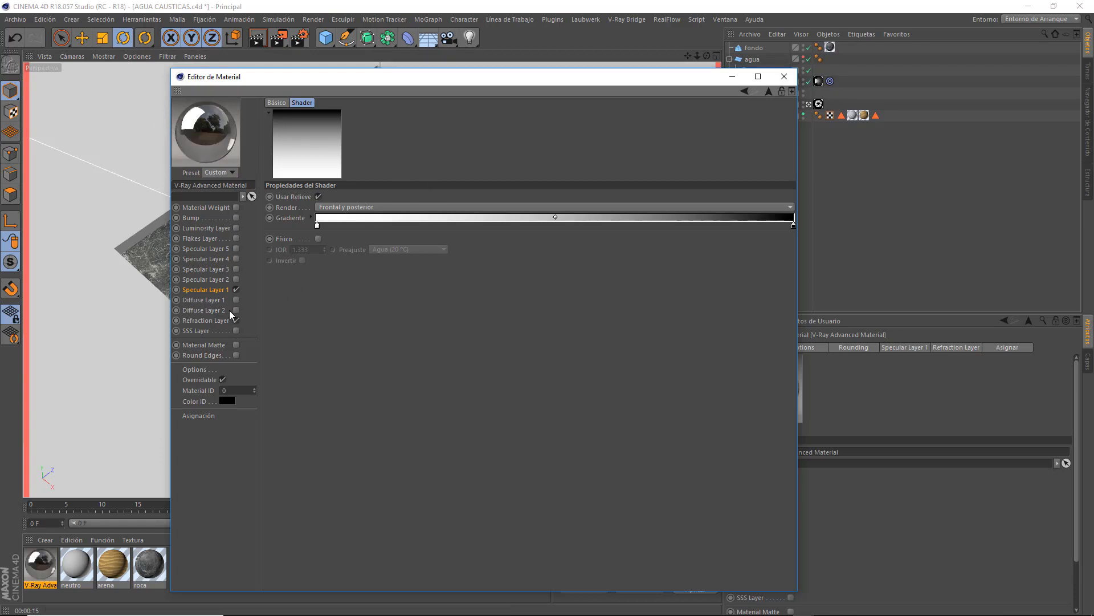
{"action": "left_click", "coordinate": [205, 291]}
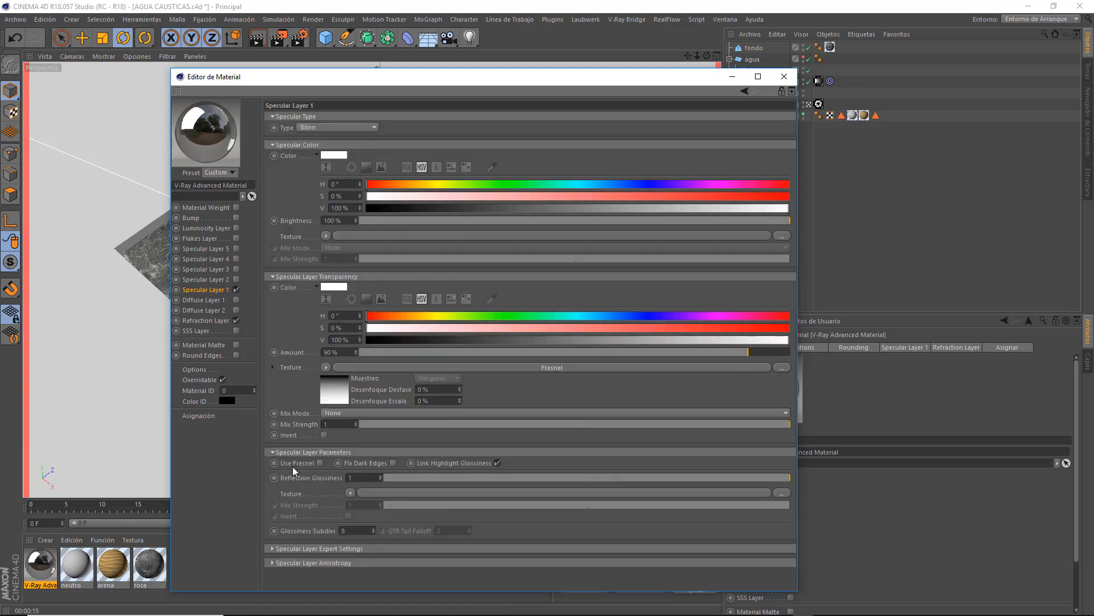
{"action": "left_click", "coordinate": [324, 434]}
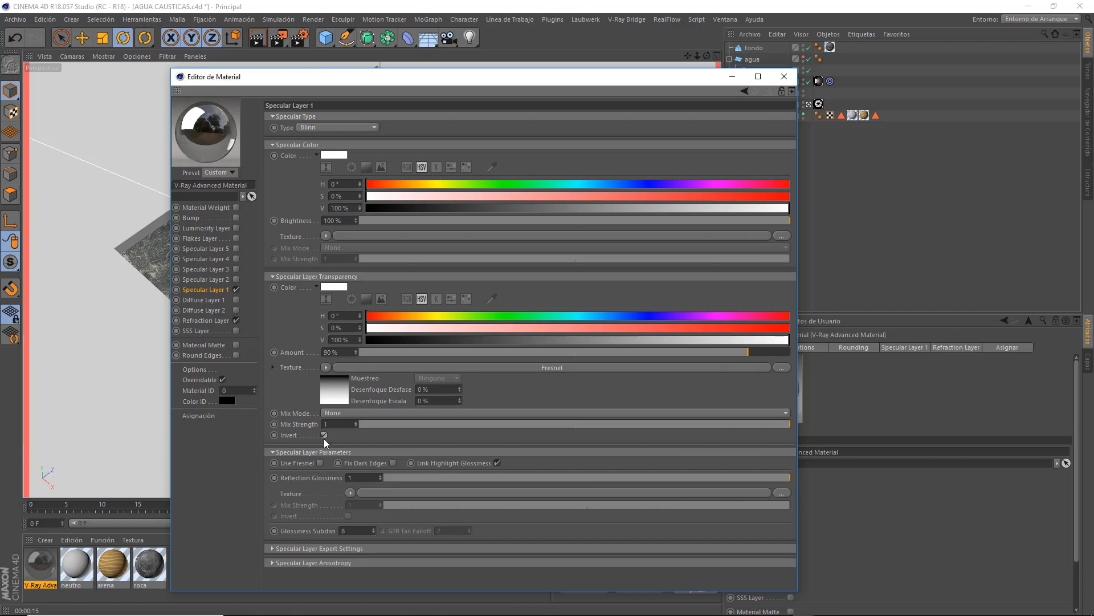
In the Fresnel shader's gradient, set the white knot's brightness to 80% and adjust the black knot's brightness.
{"action": "left_click", "coordinate": [479, 368]}
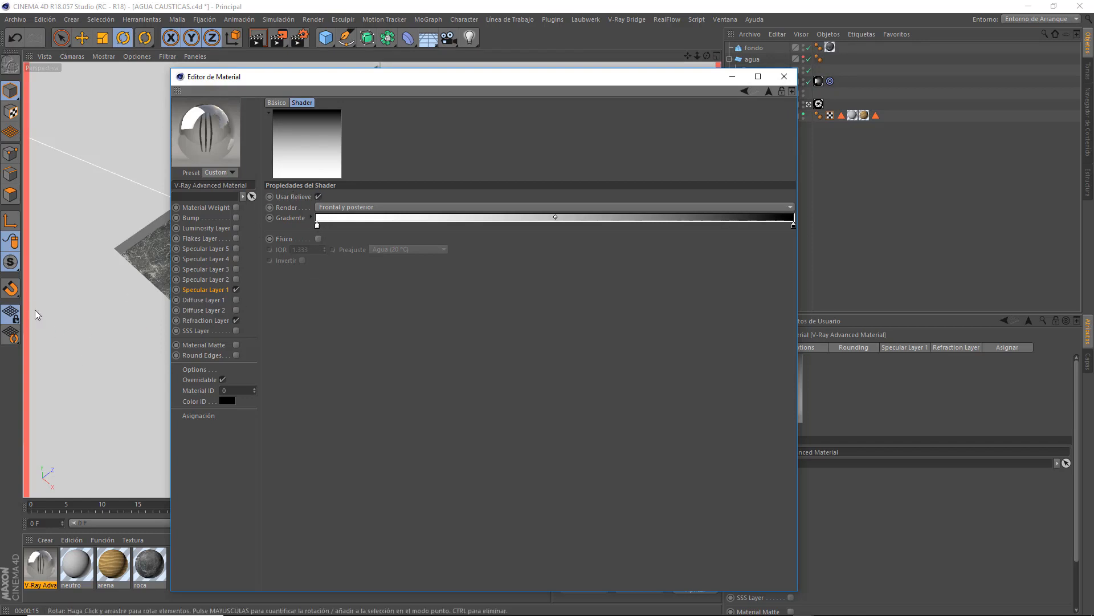
{"action": "left_click", "coordinate": [317, 228]}
{"action": "double_click", "coordinate": [317, 226]}
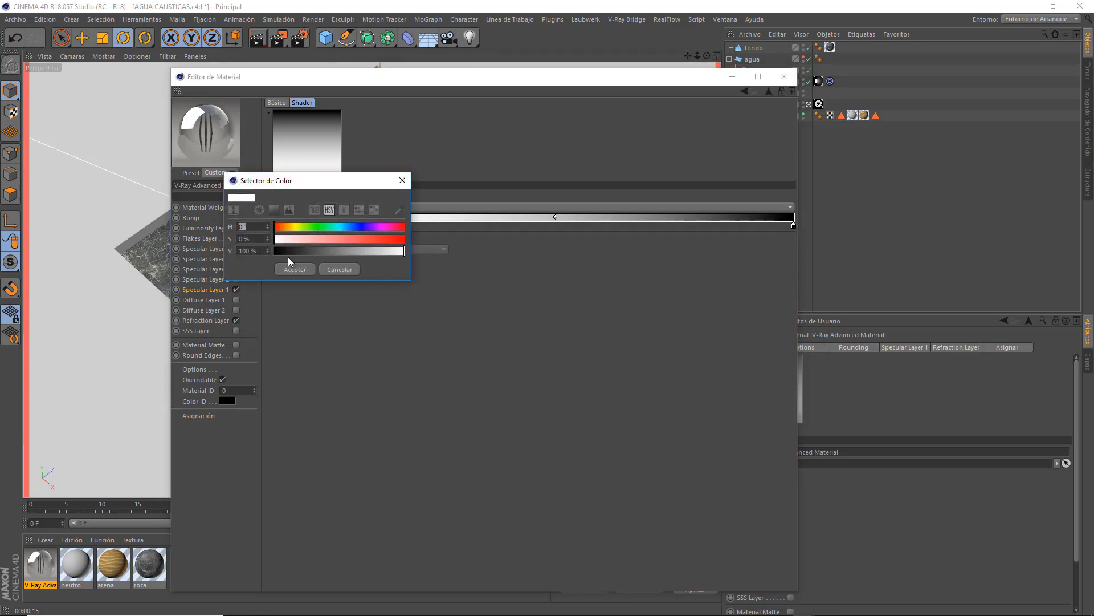
{"action": "type", "text": "80"}
{"action": "key", "text": "Return"}
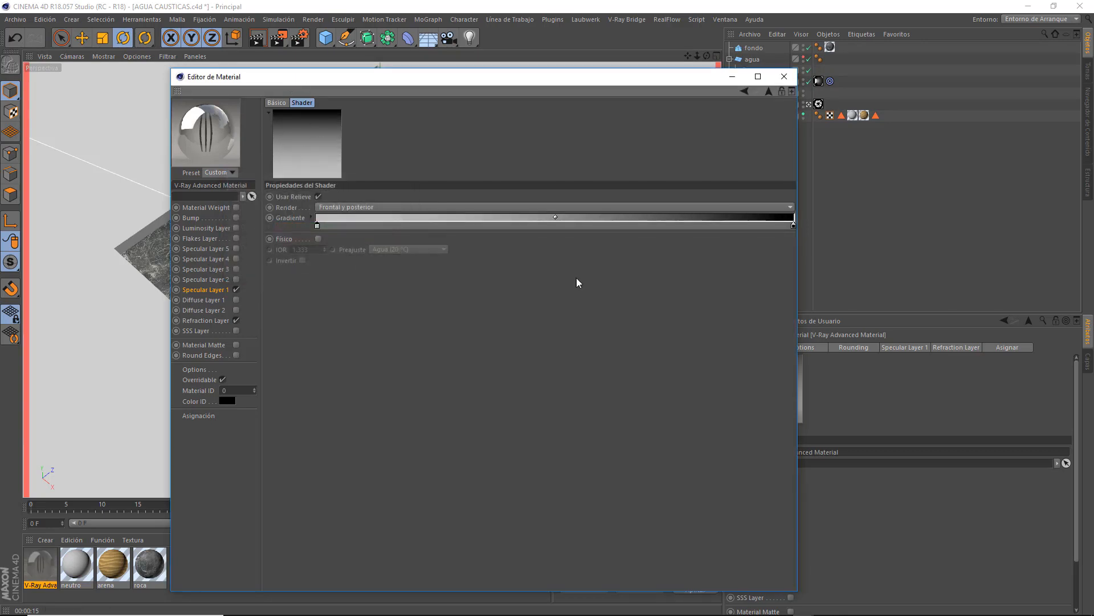
{"action": "double_click", "coordinate": [794, 227]}
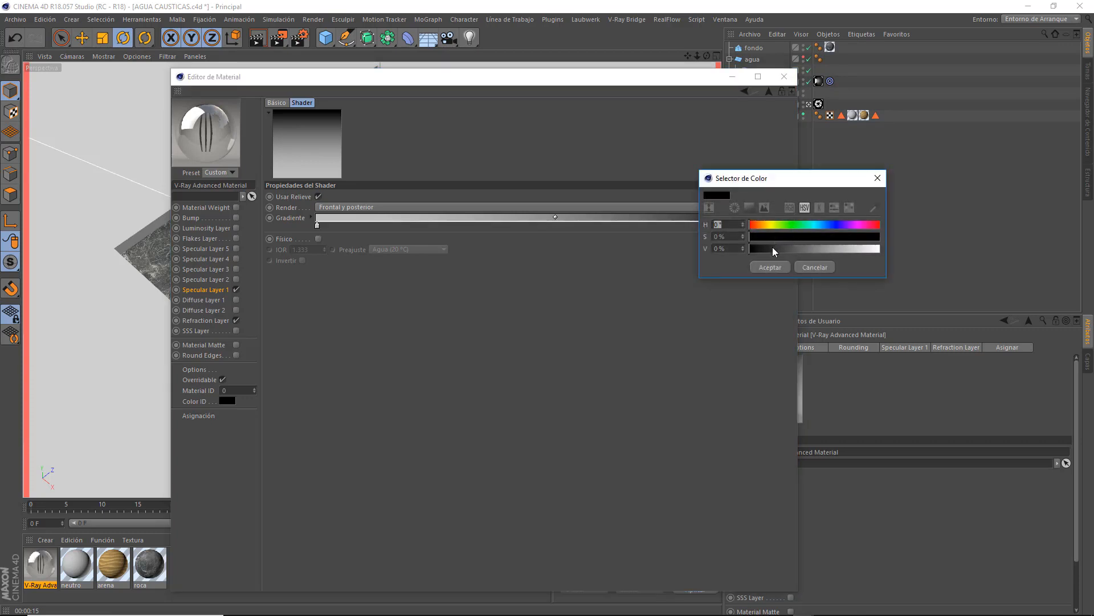
{"action": "left_click", "coordinate": [741, 249]}
{"action": "key", "text": "Return"}
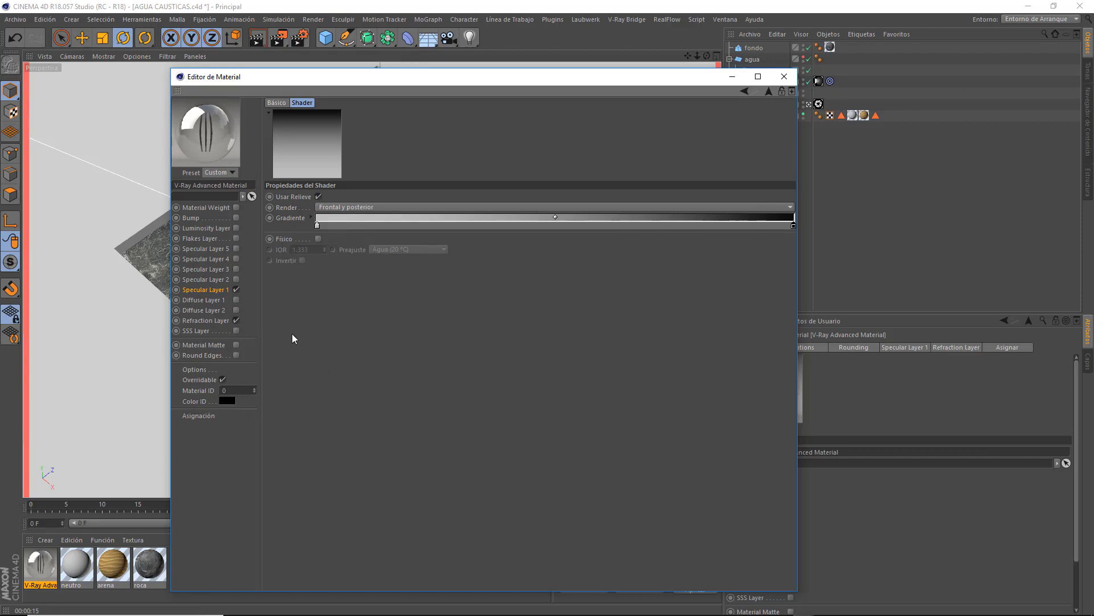
Set the Refraction Layer's index of refraction to 1.333.
{"action": "left_click", "coordinate": [207, 320]}
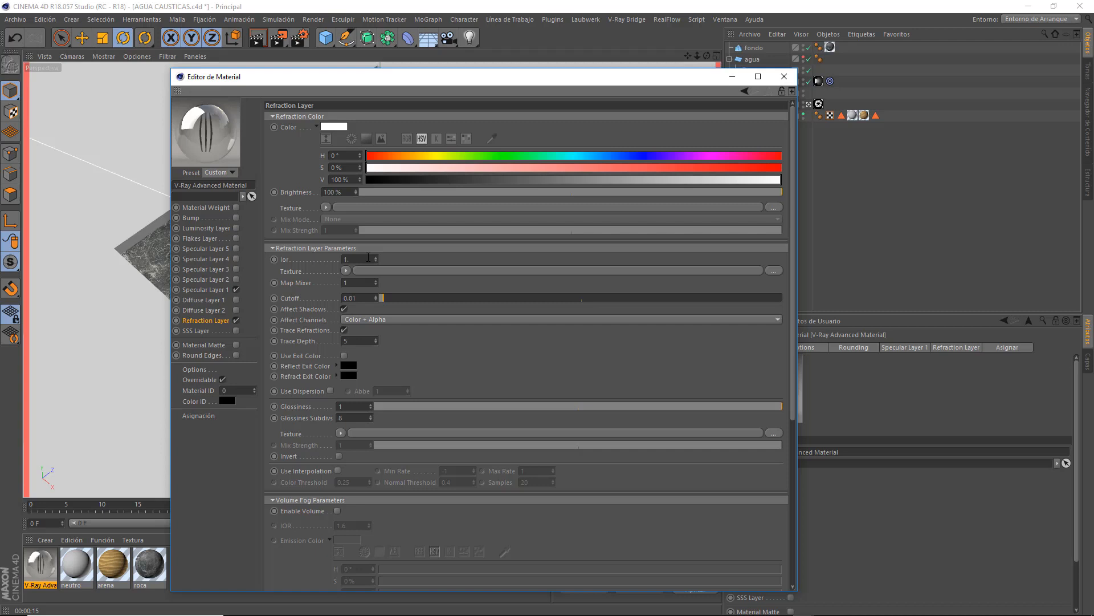
{"action": "type", "text": ".333"}
{"action": "key", "text": "Return"}
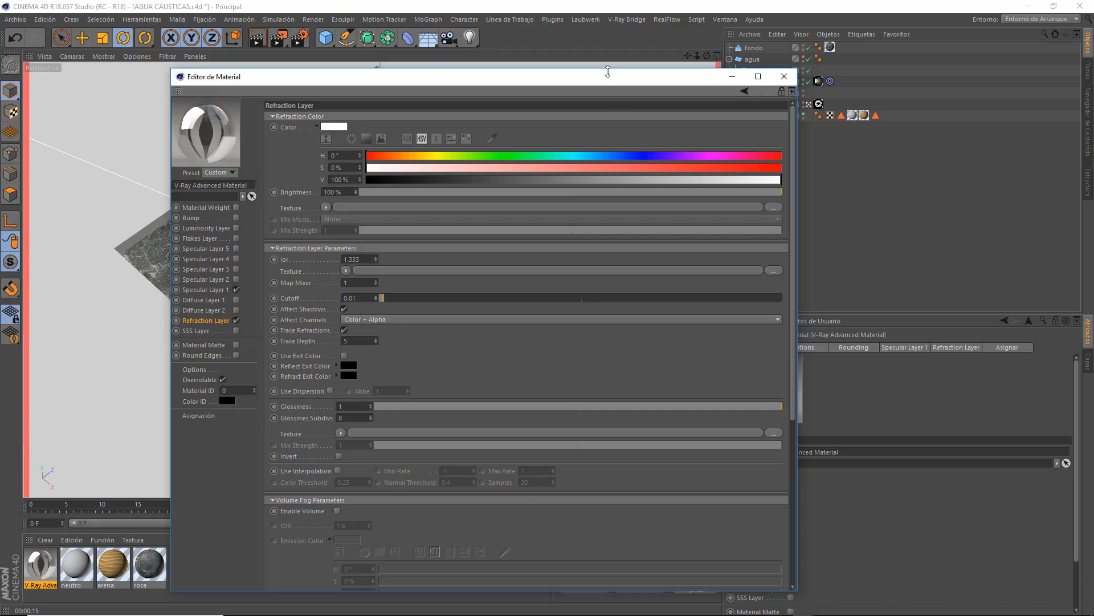
Enable Volume in the Refraction Layer's Volume Fog Parameters and set the fog IOR to 1.333.
{"action": "left_click_drag", "start_coordinate": [607, 69], "coordinate": [607, 1]}
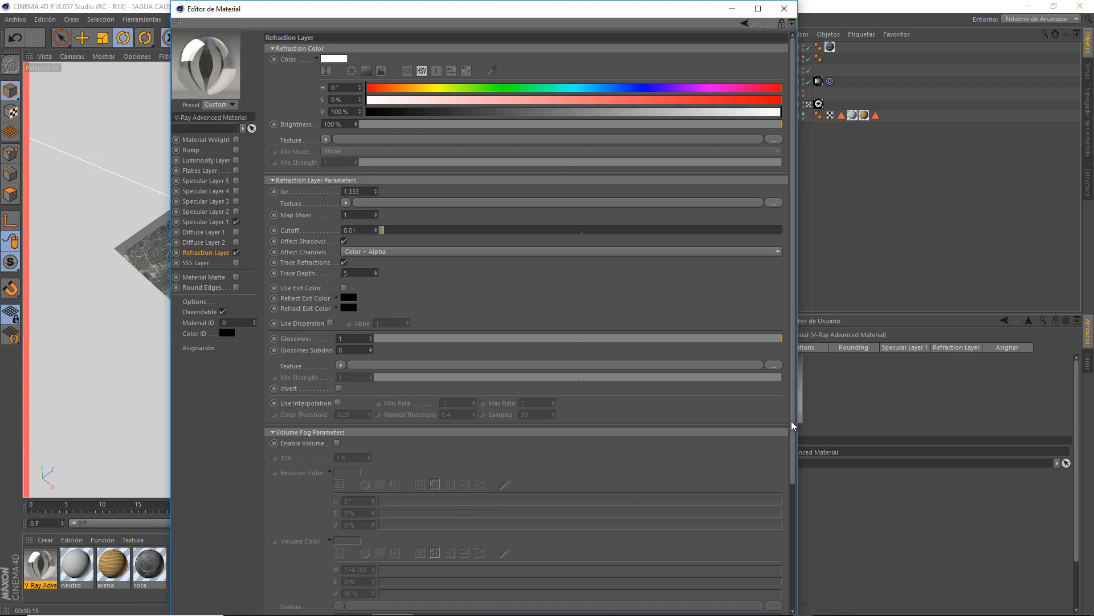
{"action": "left_click_drag", "start_coordinate": [794, 427], "coordinate": [796, 503]}
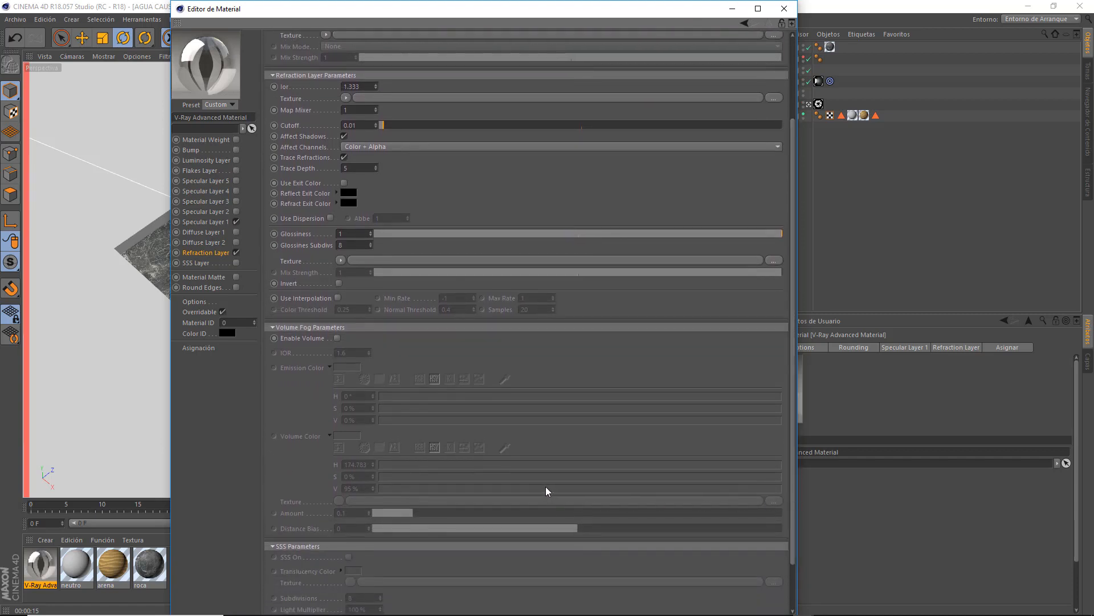
{"action": "left_click", "coordinate": [337, 338]}
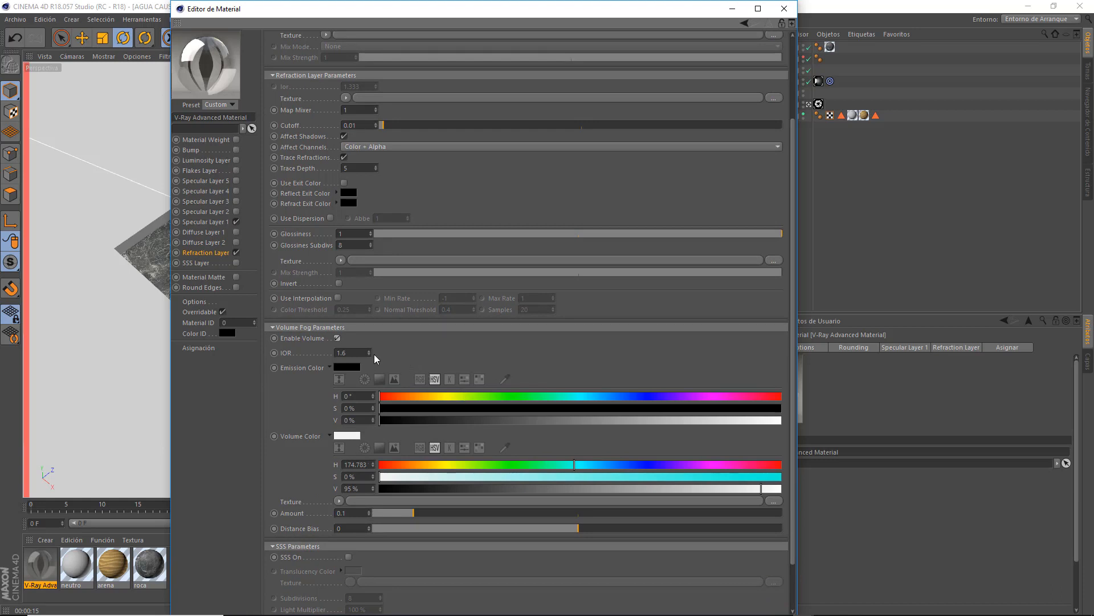
{"action": "left_click", "coordinate": [356, 354]}
{"action": "key", "text": "BackSpace"}
{"action": "type", "text": "333"}
{"action": "key", "text": "Return"}
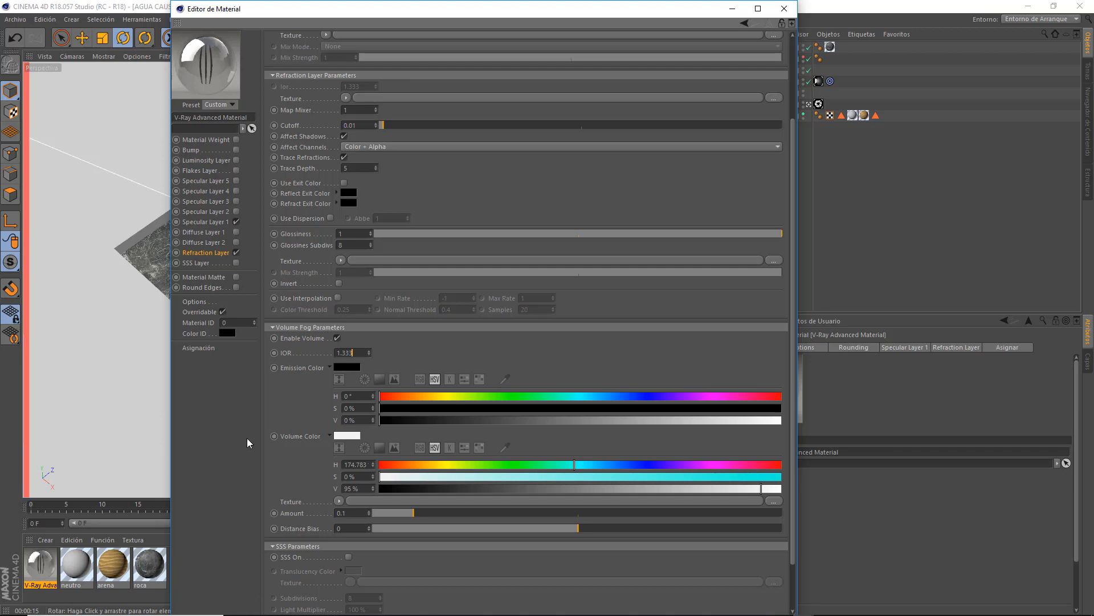
Set the fog's Volume Color to a saturated blue with hue 196°, saturation 100% and value 100%.
{"action": "left_click", "coordinate": [348, 436]}
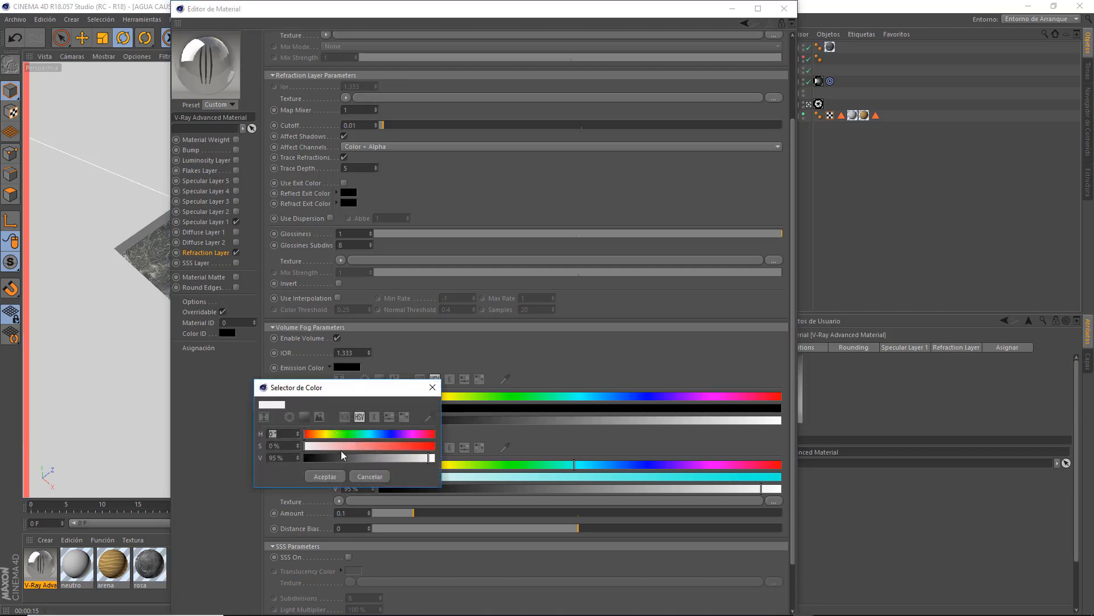
{"action": "left_click", "coordinate": [433, 390]}
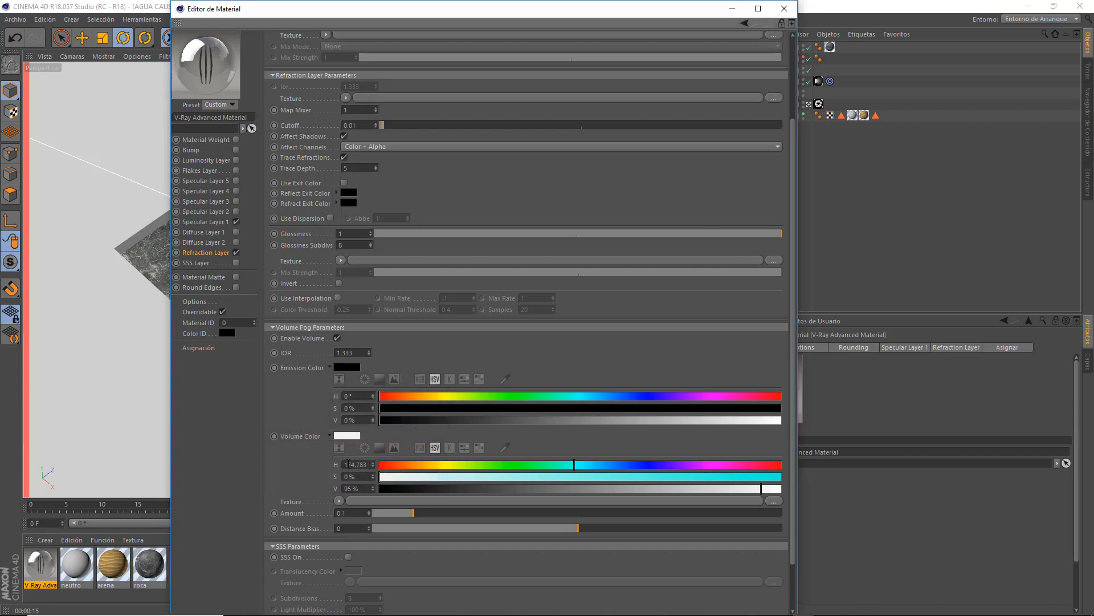
{"action": "left_click", "coordinate": [348, 464]}
{"action": "key", "text": "BackSpace"}
{"action": "type", "text": "1"}
{"action": "key", "text": "Tab"}
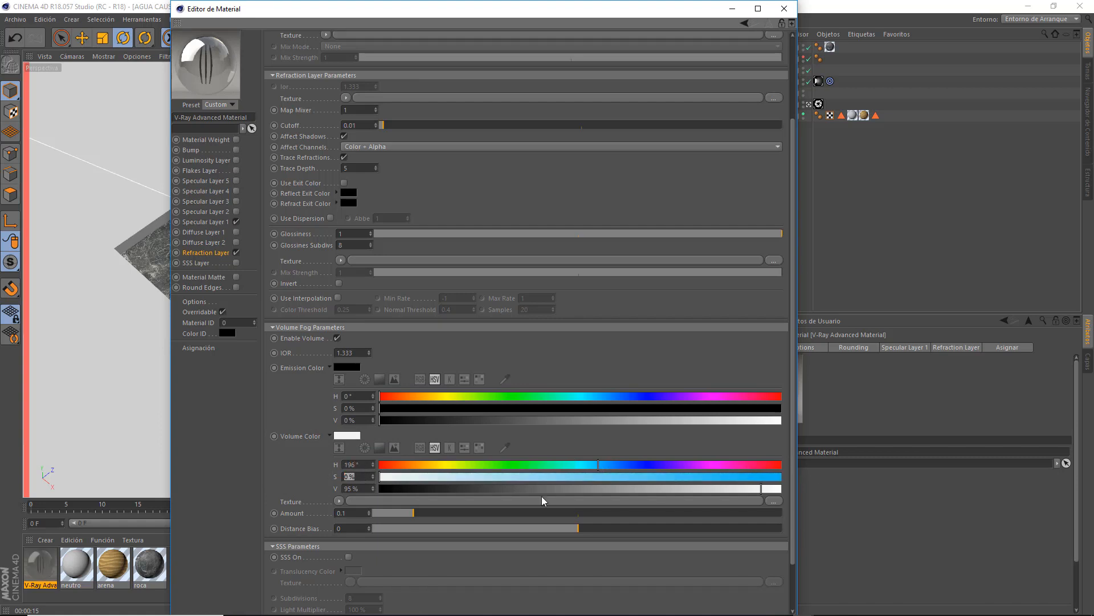
{"action": "type", "text": "100"}
{"action": "key", "text": "Return"}
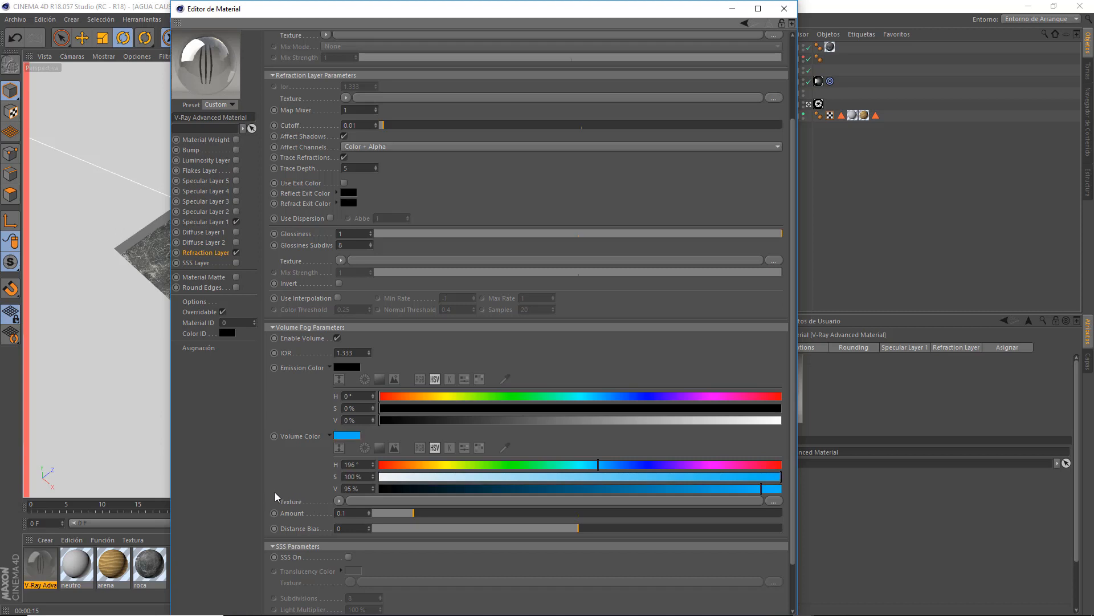
{"action": "double_click", "coordinate": [367, 488]}
{"action": "type", "text": "238"}
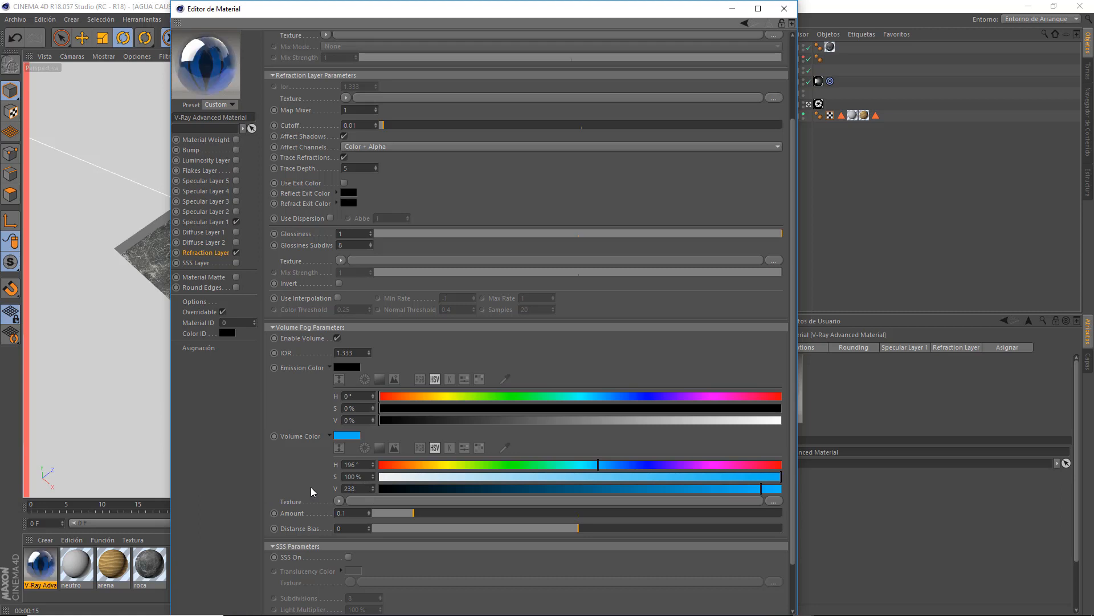
{"action": "key", "text": "Return"}
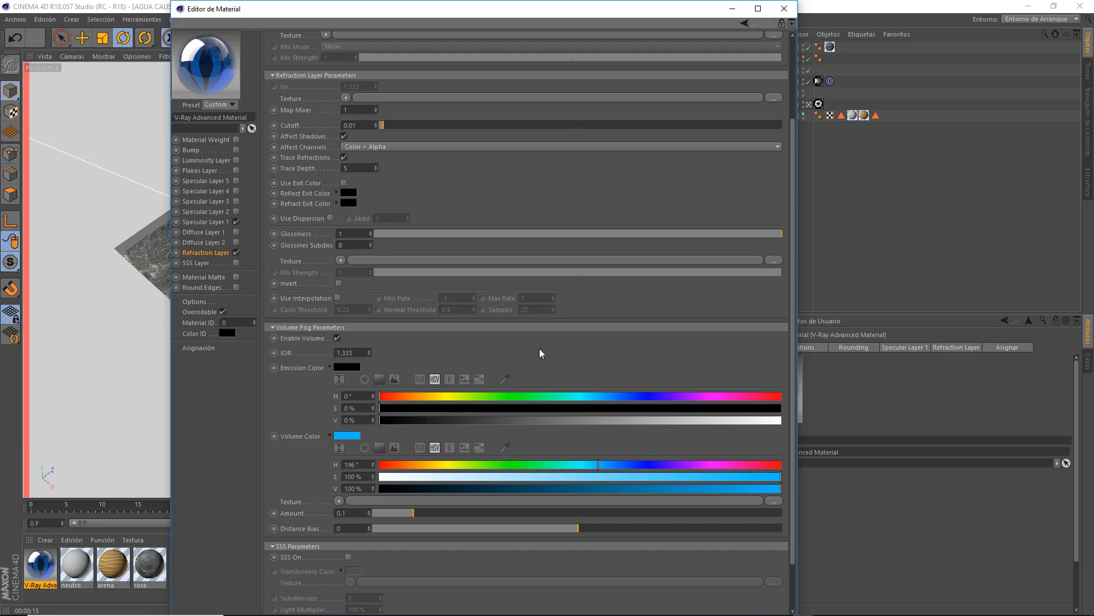
Assign the V-Ray water material to the agua object and render the perspective view.
{"action": "left_click", "coordinate": [784, 8]}
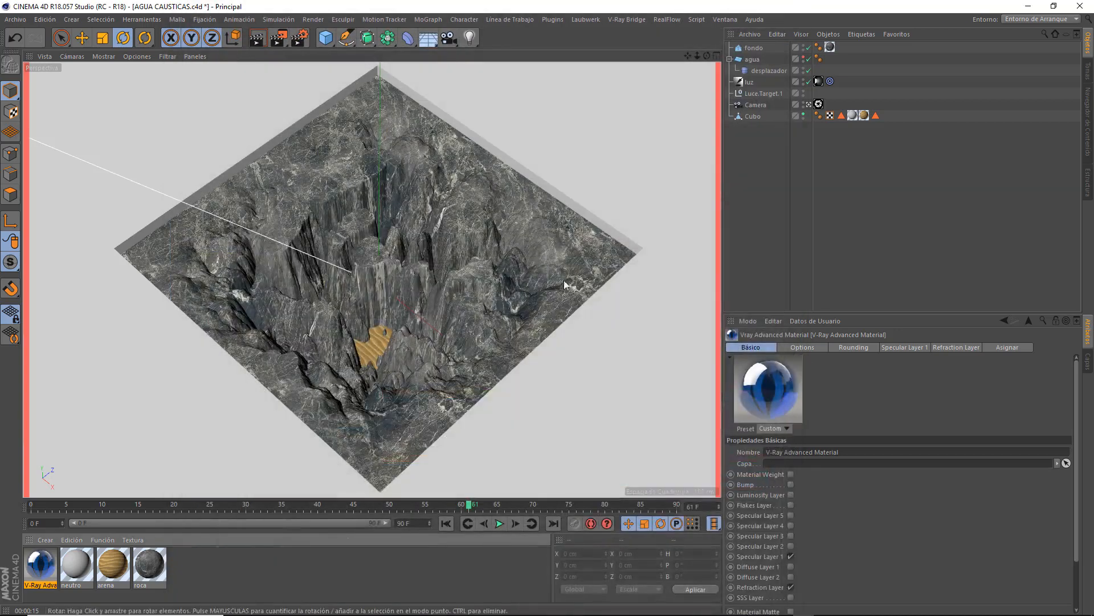
{"action": "left_click_drag", "start_coordinate": [45, 564], "coordinate": [758, 60]}
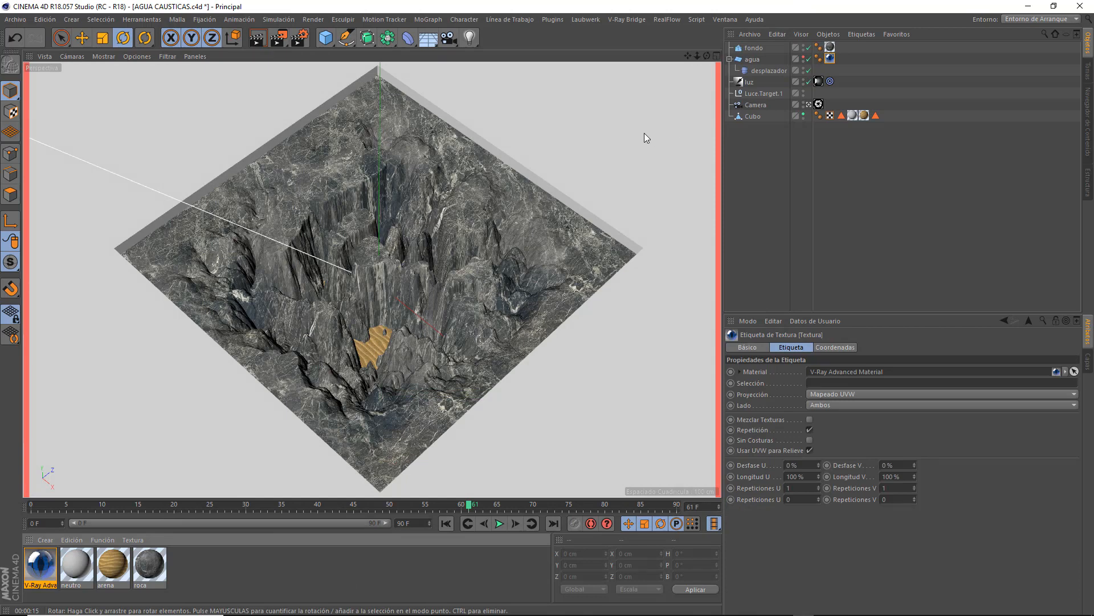
{"action": "left_click", "coordinate": [259, 39]}
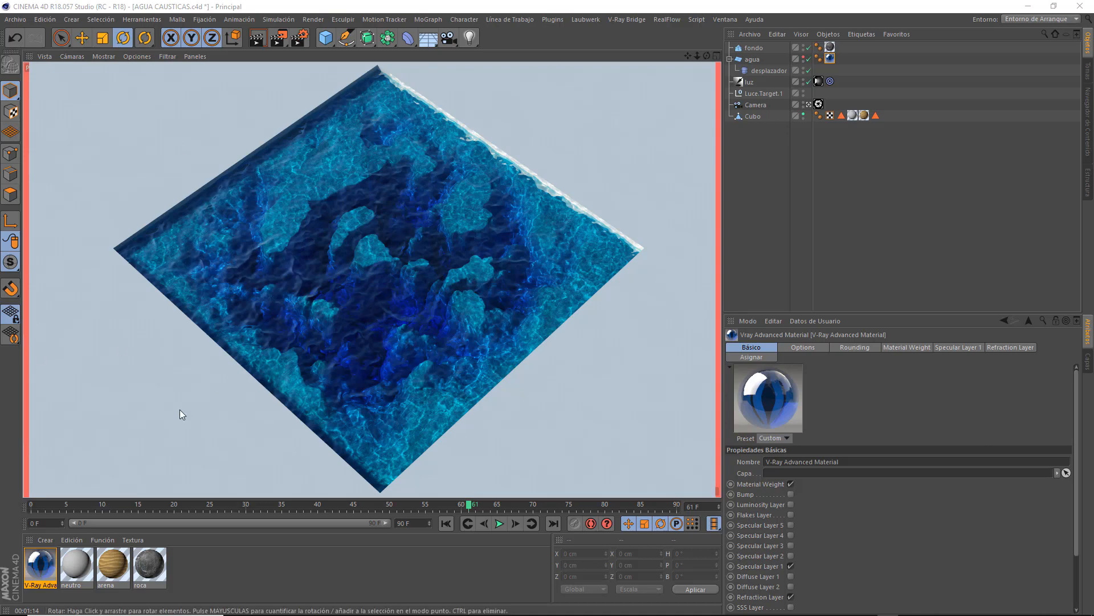
Review the water material's Refraction Layer and Specular Layer 1 settings.
{"action": "double_click", "coordinate": [47, 580]}
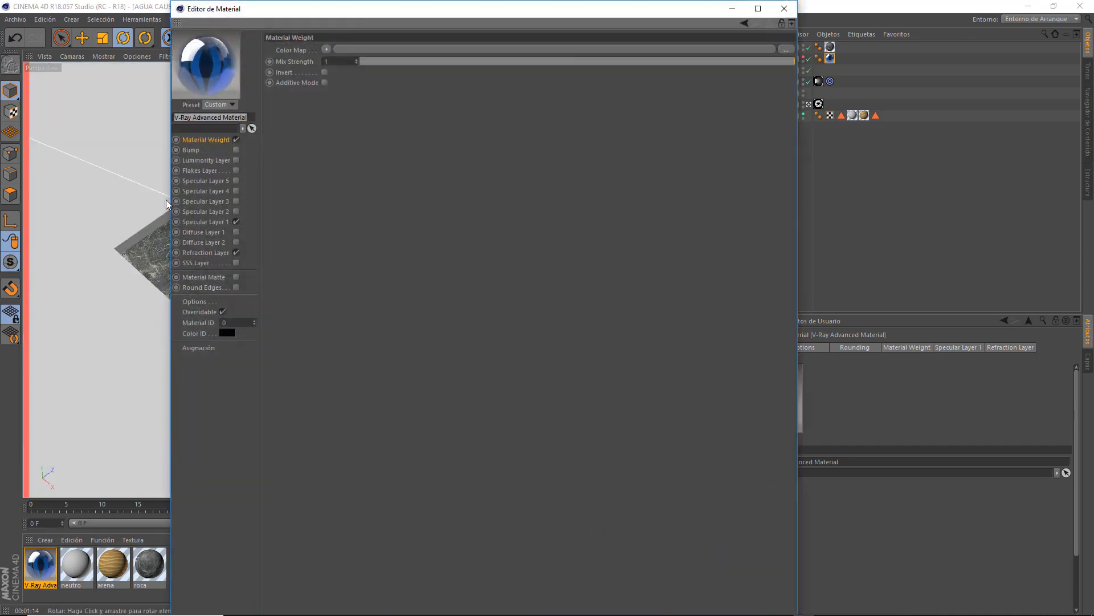
{"action": "left_click", "coordinate": [215, 254]}
{"action": "left_click", "coordinate": [216, 222]}
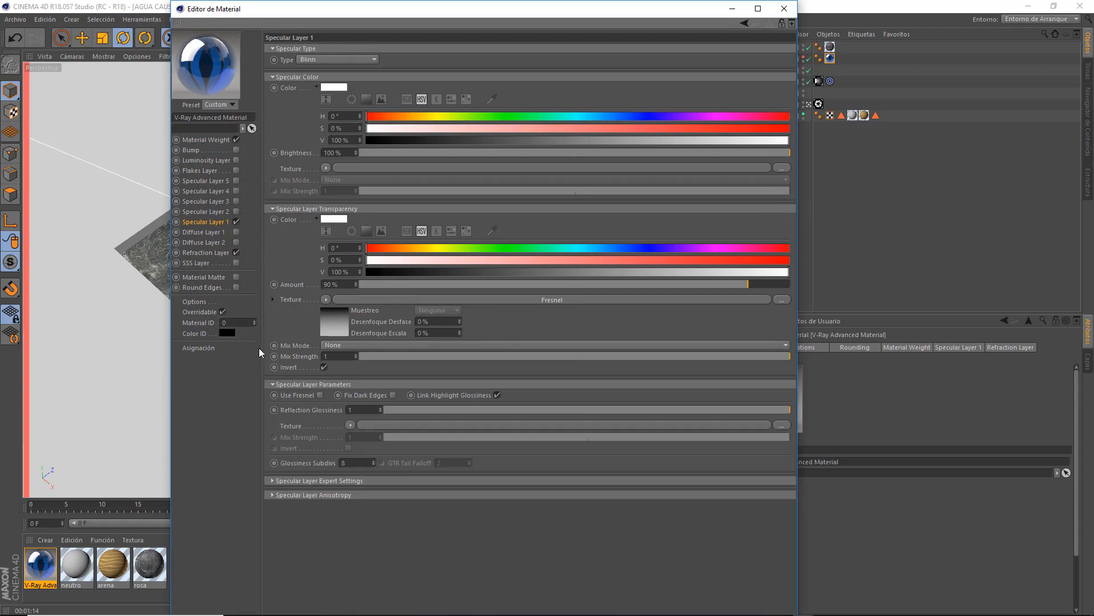
{"action": "left_click", "coordinate": [784, 8]}
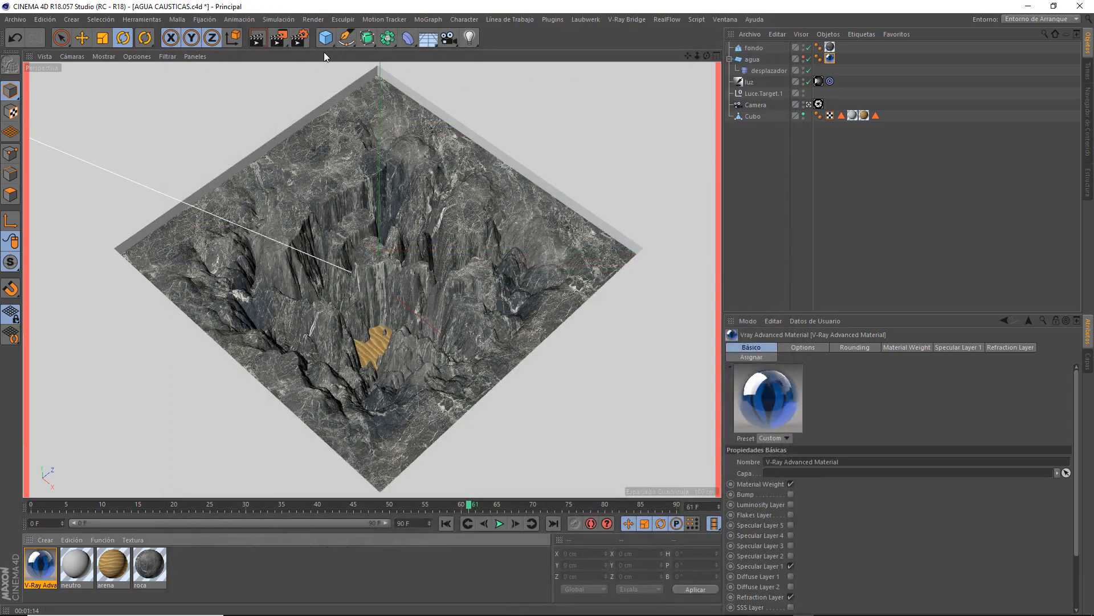
Open the VrayBridge Caustics render settings in an enlarged window and expand the On Render end options.
{"action": "left_click", "coordinate": [299, 35]}
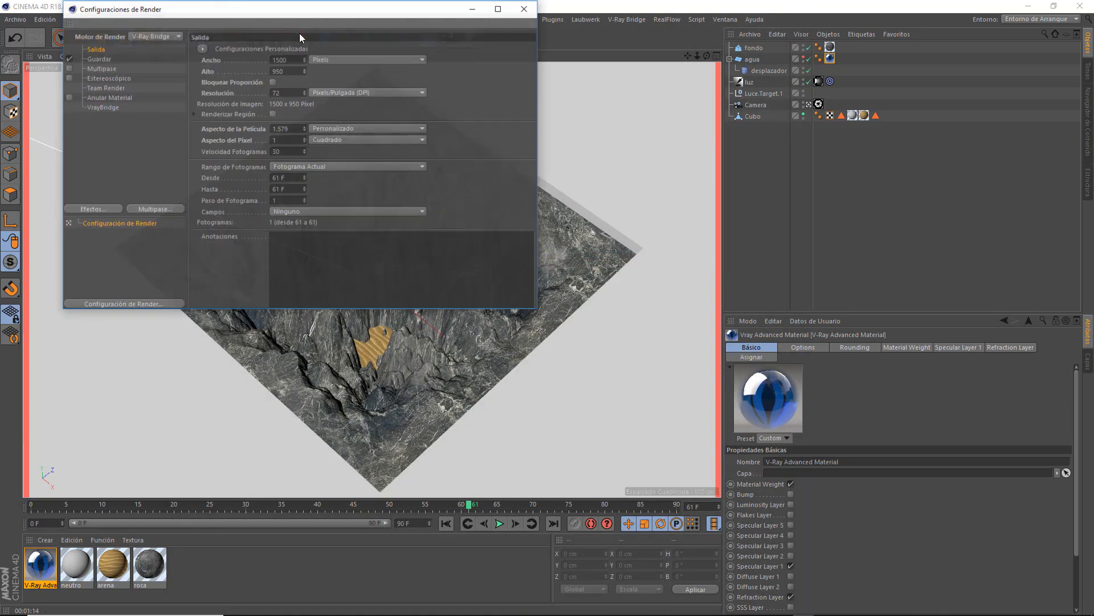
{"action": "left_click", "coordinate": [105, 106]}
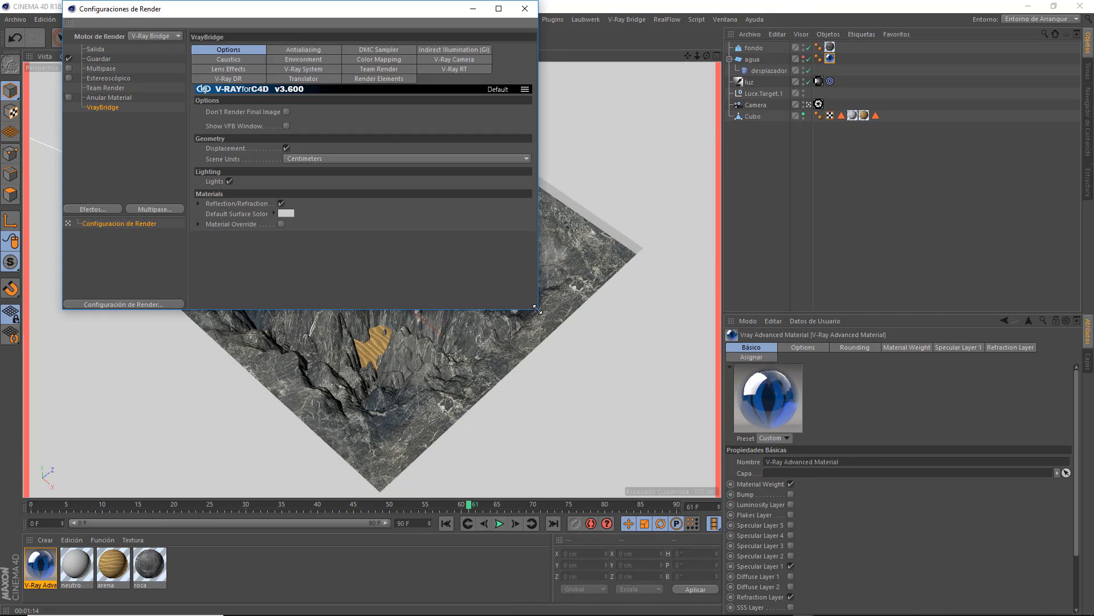
{"action": "left_click_drag", "start_coordinate": [539, 310], "coordinate": [797, 310]}
{"action": "left_click_drag", "start_coordinate": [597, 313], "coordinate": [596, 452]}
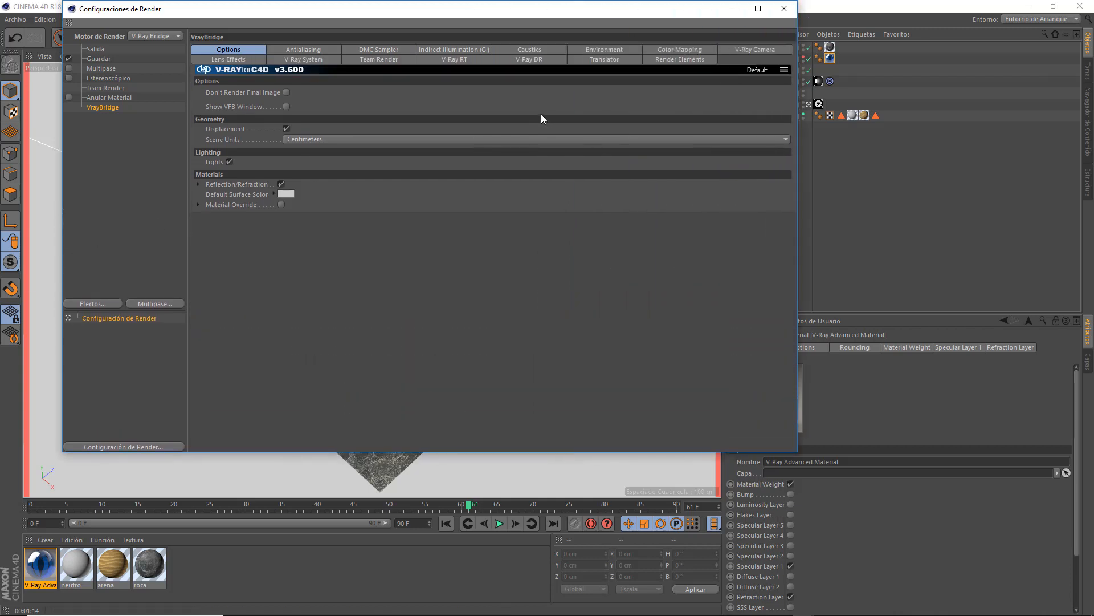
{"action": "left_click", "coordinate": [538, 50]}
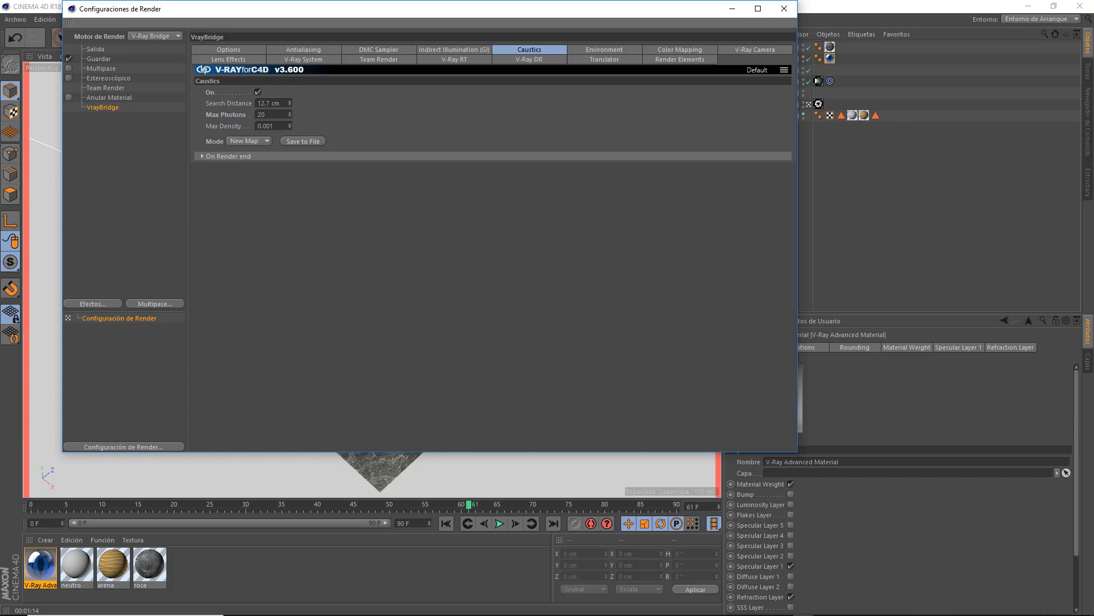
{"action": "left_click", "coordinate": [203, 156]}
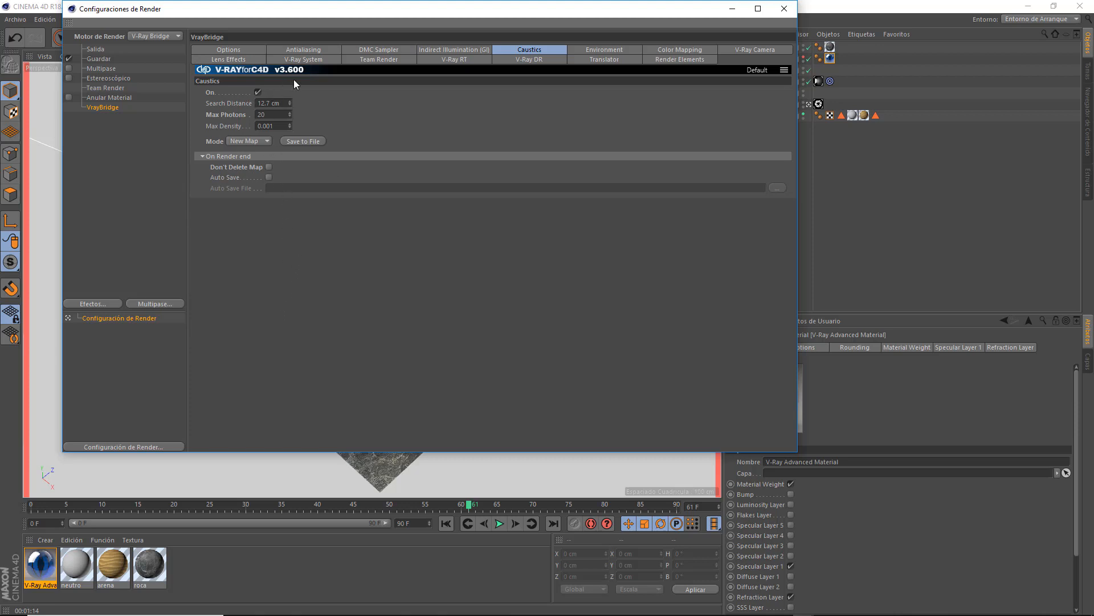
Compare the collapsible list layout of the VrayBridge settings with the tabbed layout.
{"action": "left_click", "coordinate": [785, 70]}
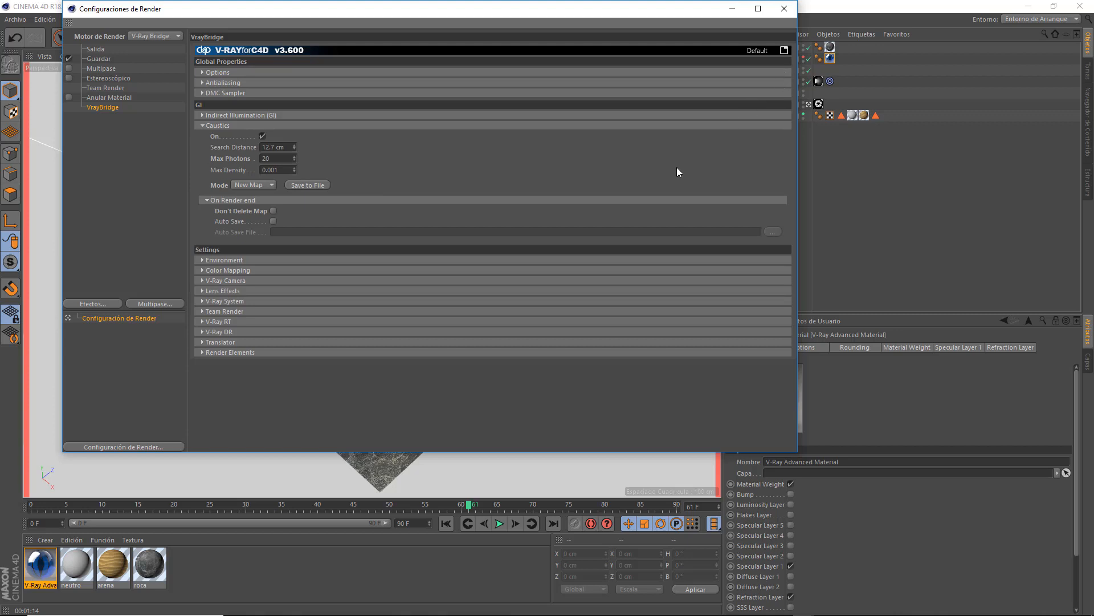
{"action": "left_click", "coordinate": [785, 50]}
{"action": "left_click", "coordinate": [784, 71]}
{"action": "left_click", "coordinate": [786, 50]}
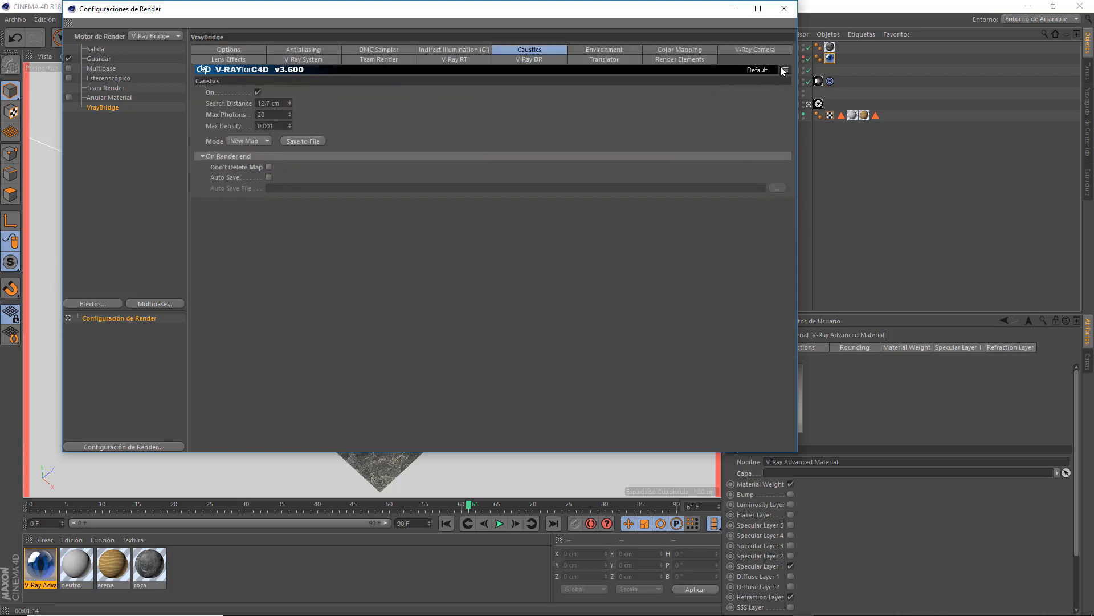
{"action": "left_click", "coordinate": [782, 70]}
{"action": "left_click", "coordinate": [785, 52]}
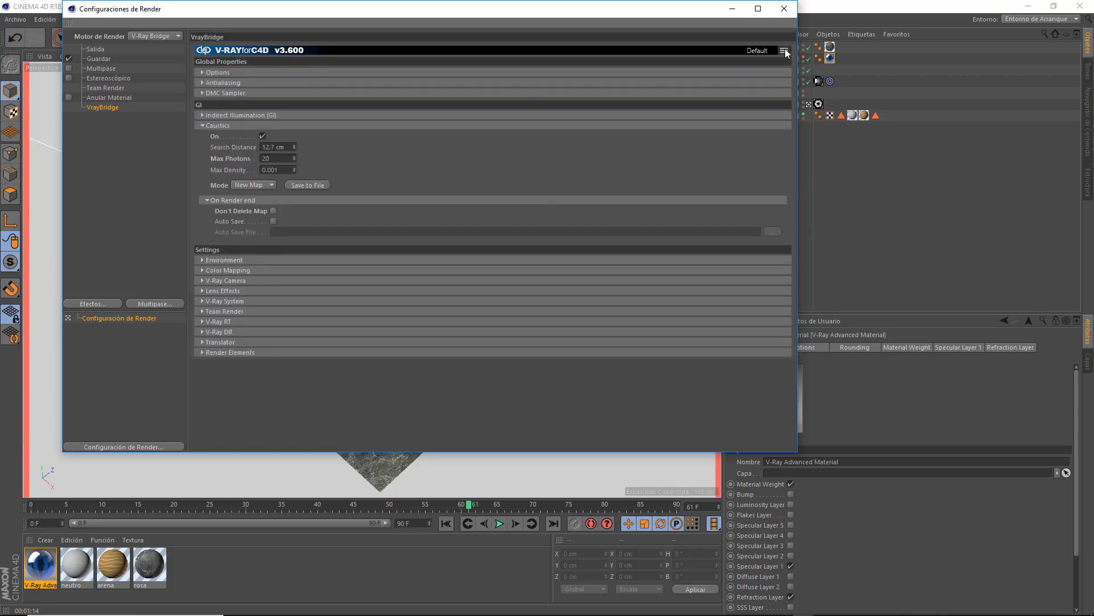
Cycle the VrayBridge Options through the Advanced and Expert detail levels and back to Default.
{"action": "left_click", "coordinate": [242, 51]}
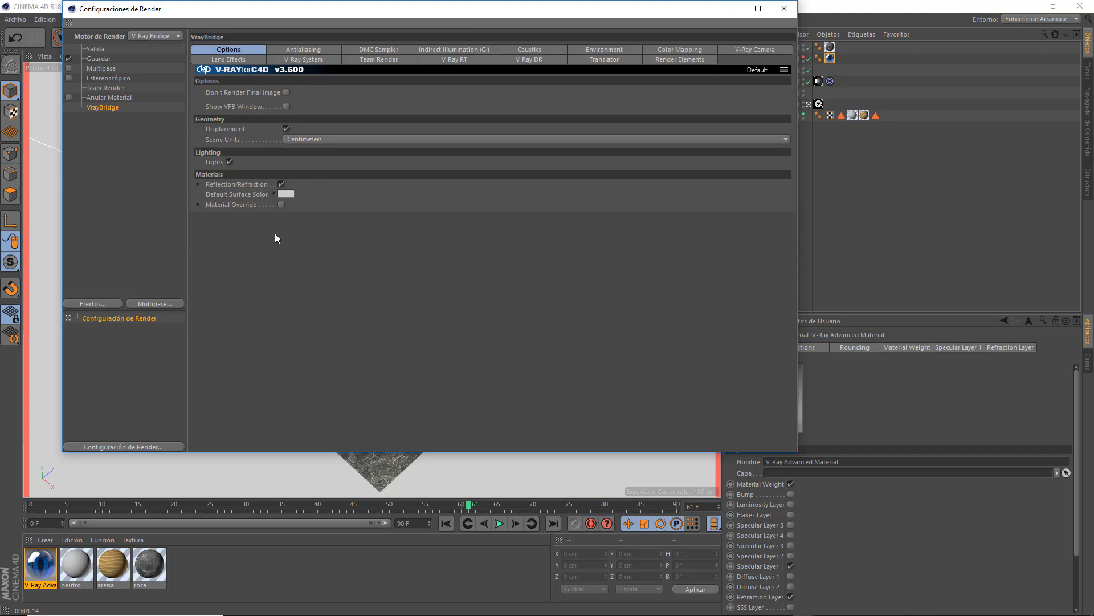
{"action": "left_click", "coordinate": [761, 72]}
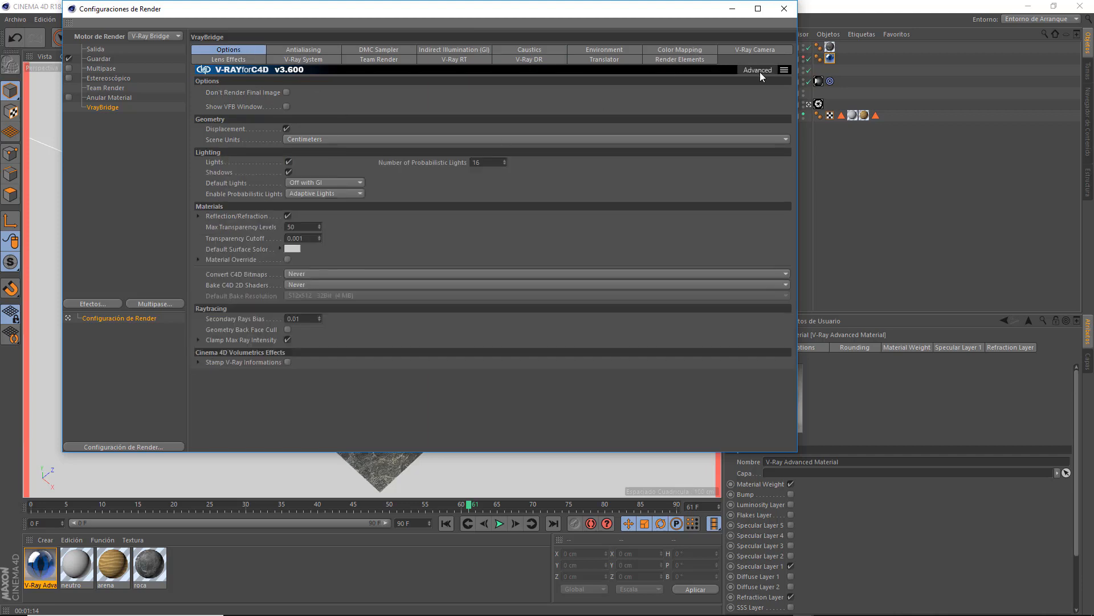
{"action": "left_click", "coordinate": [758, 70]}
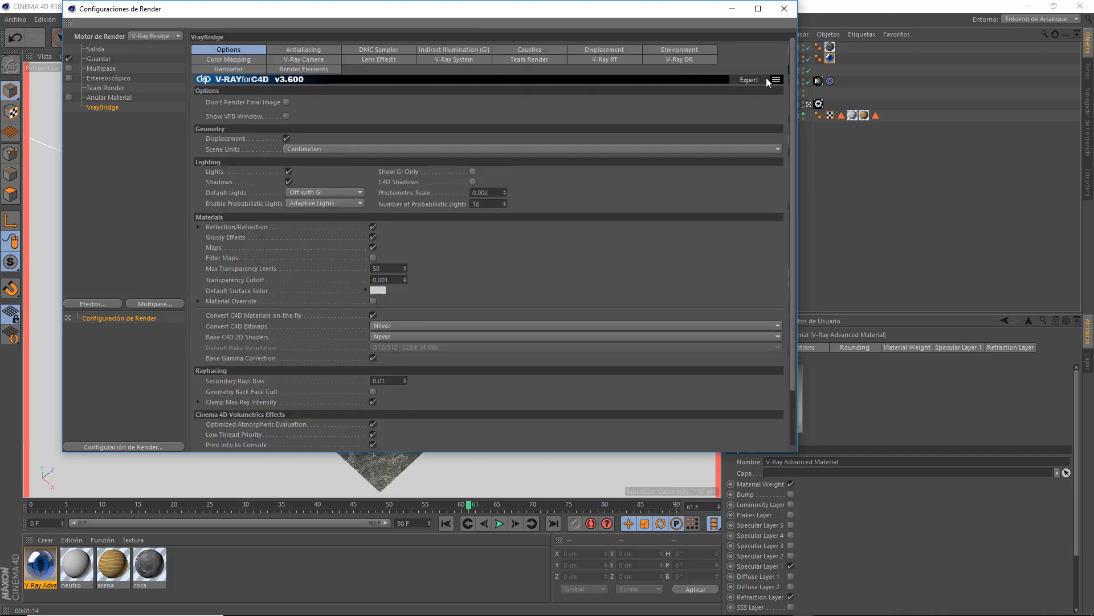
{"action": "left_click", "coordinate": [754, 80]}
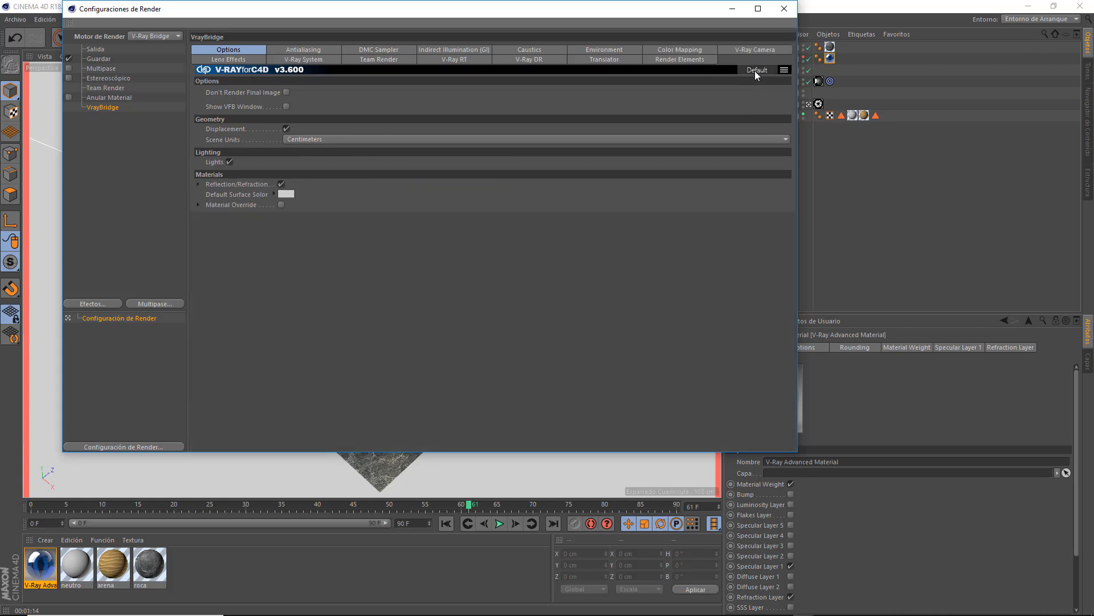
Show the Caustics settings at the Expert detail level and turn caustics off.
{"action": "left_click", "coordinate": [525, 49]}
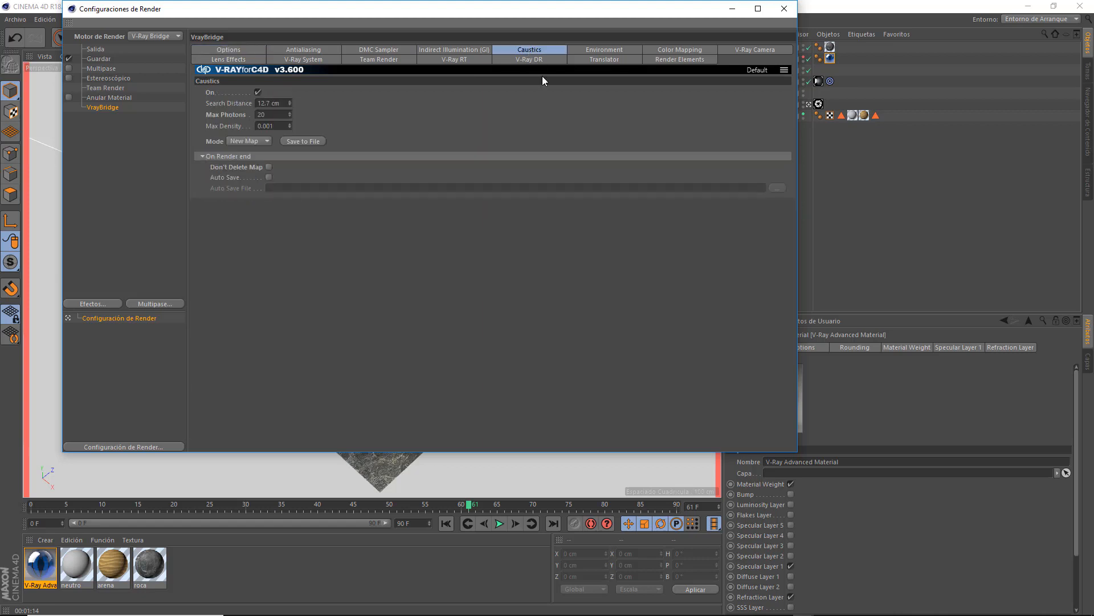
{"action": "left_click", "coordinate": [751, 70]}
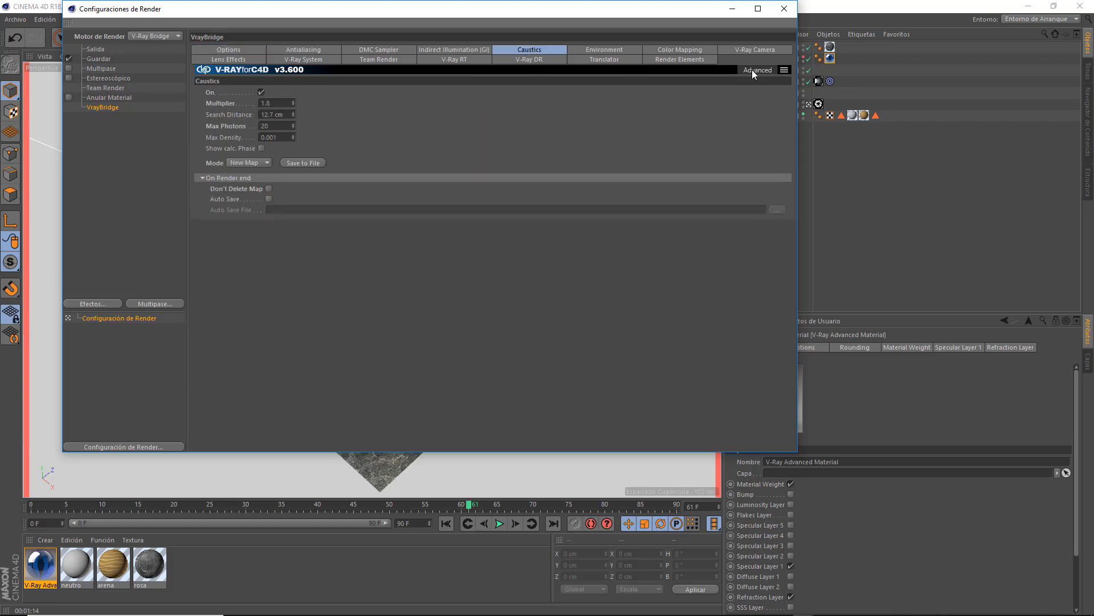
{"action": "left_click", "coordinate": [758, 70]}
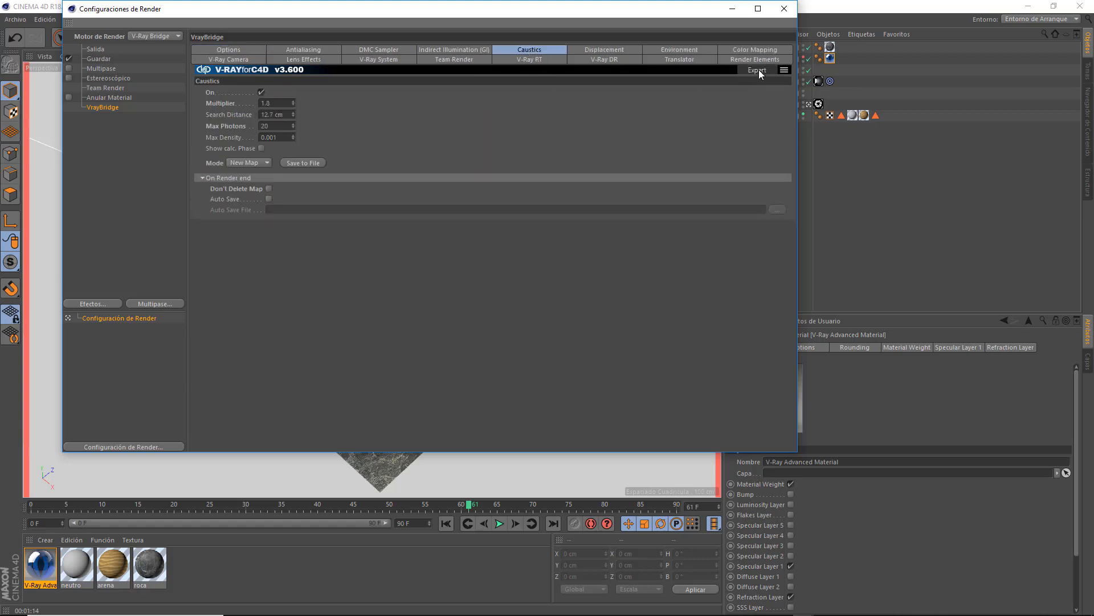
{"action": "left_click", "coordinate": [759, 70]}
{"action": "left_click", "coordinate": [759, 69]}
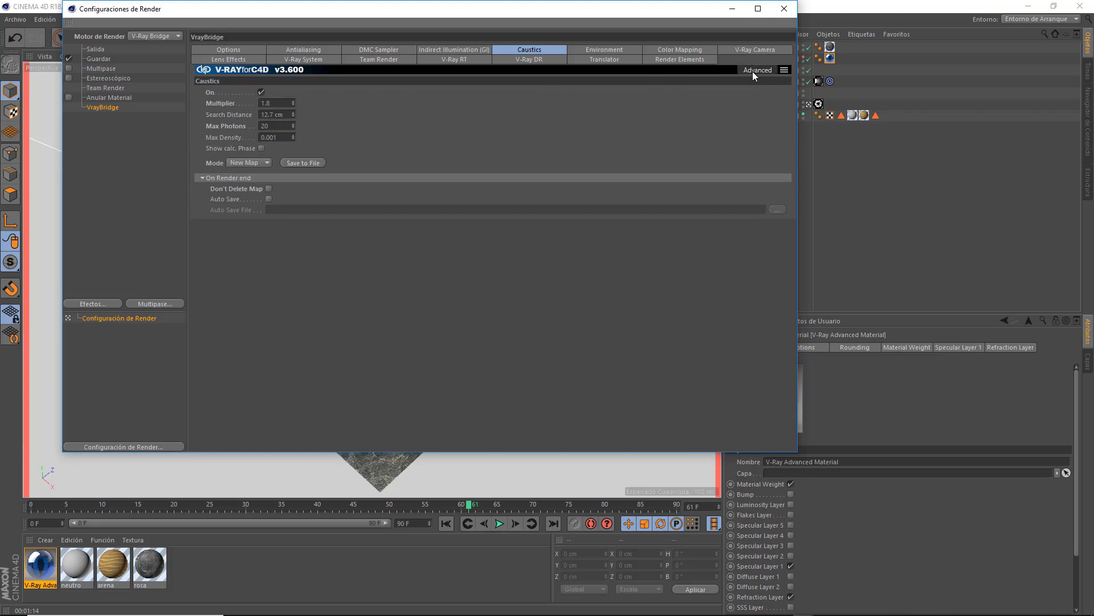
{"action": "left_click", "coordinate": [754, 70]}
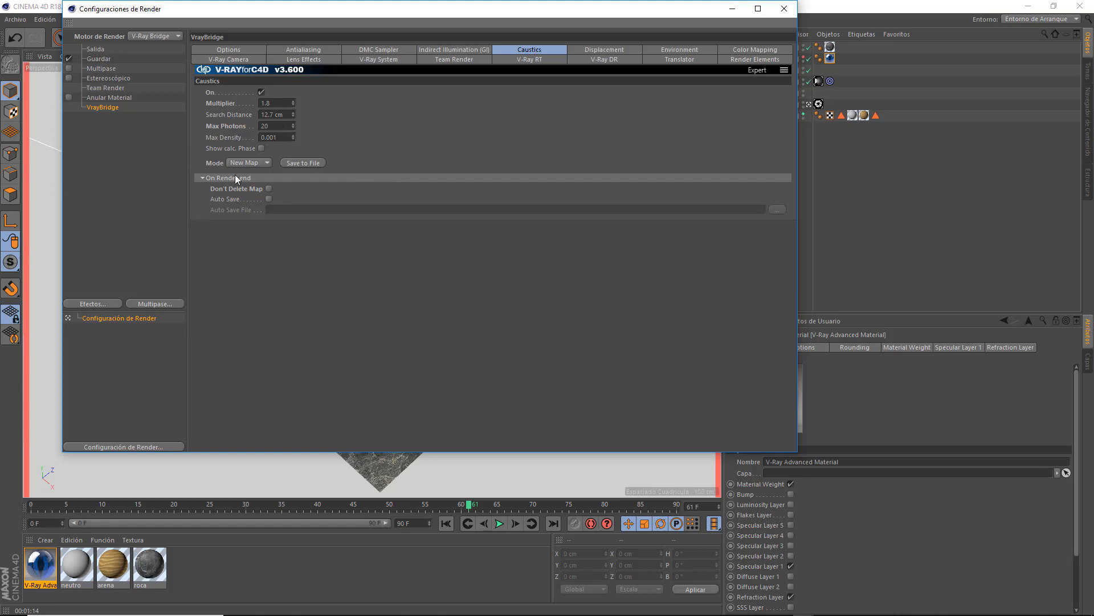
{"action": "left_click_drag", "start_coordinate": [373, 10], "coordinate": [397, 78]}
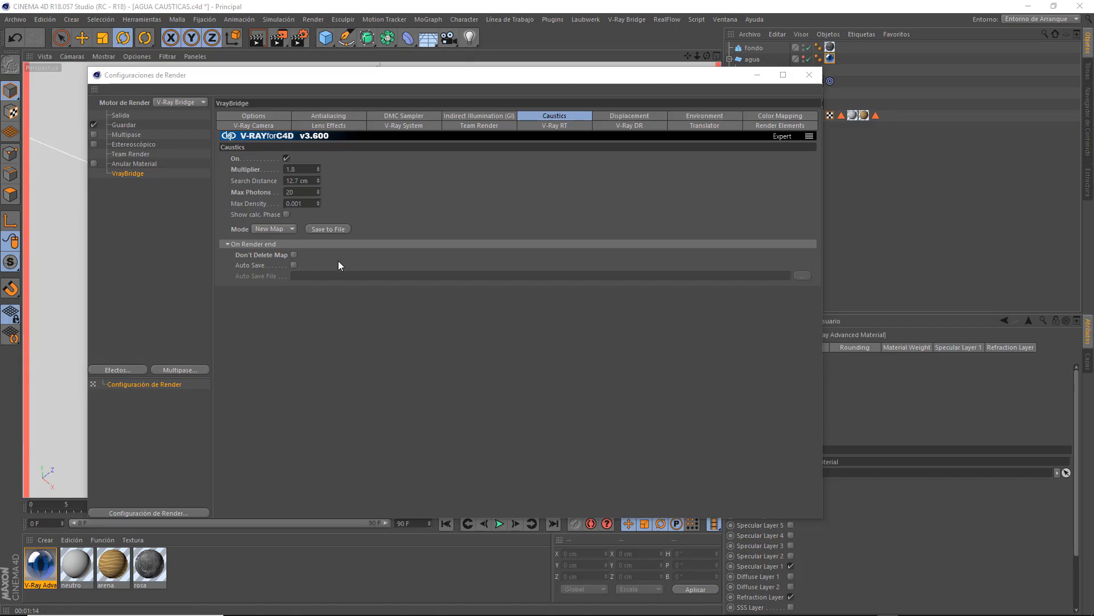
{"action": "left_click", "coordinate": [286, 159]}
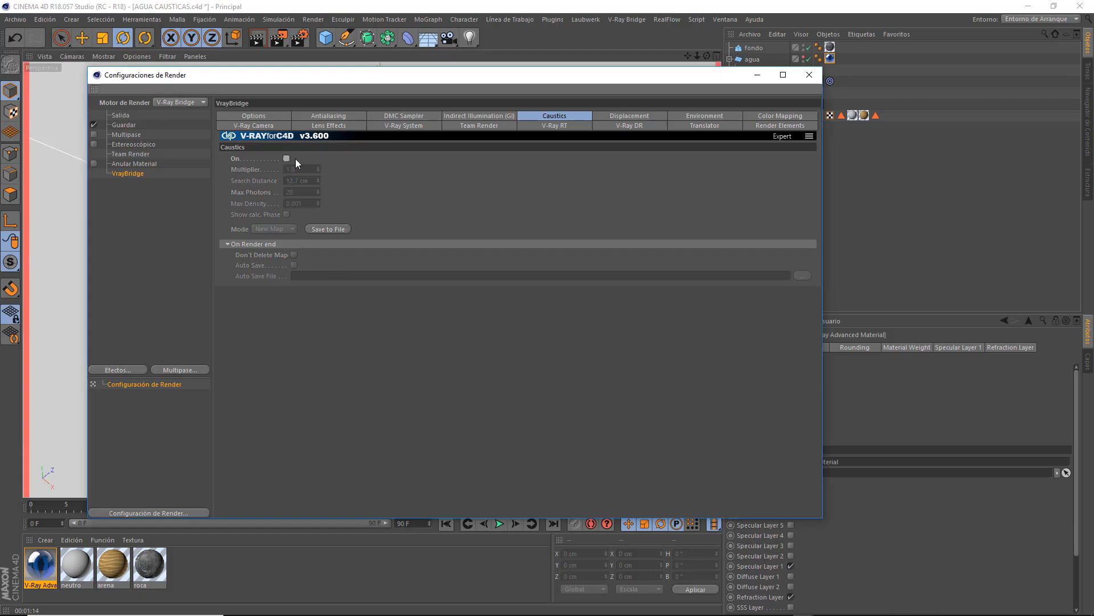
Close the render settings and render the viewport with caustics turned off.
{"action": "left_click", "coordinate": [809, 75]}
{"action": "left_click", "coordinate": [258, 39]}
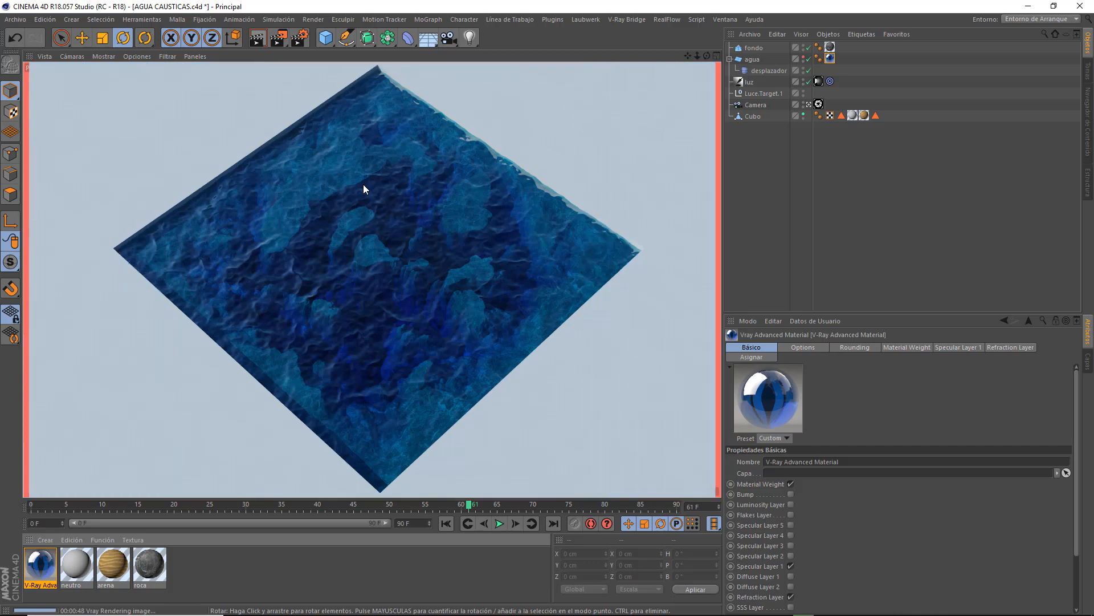
Turn V-Ray caustics on with a multiplier of 1 and 60 max photons, and render the viewport.
{"action": "left_click", "coordinate": [299, 38]}
{"action": "left_click", "coordinate": [286, 159]}
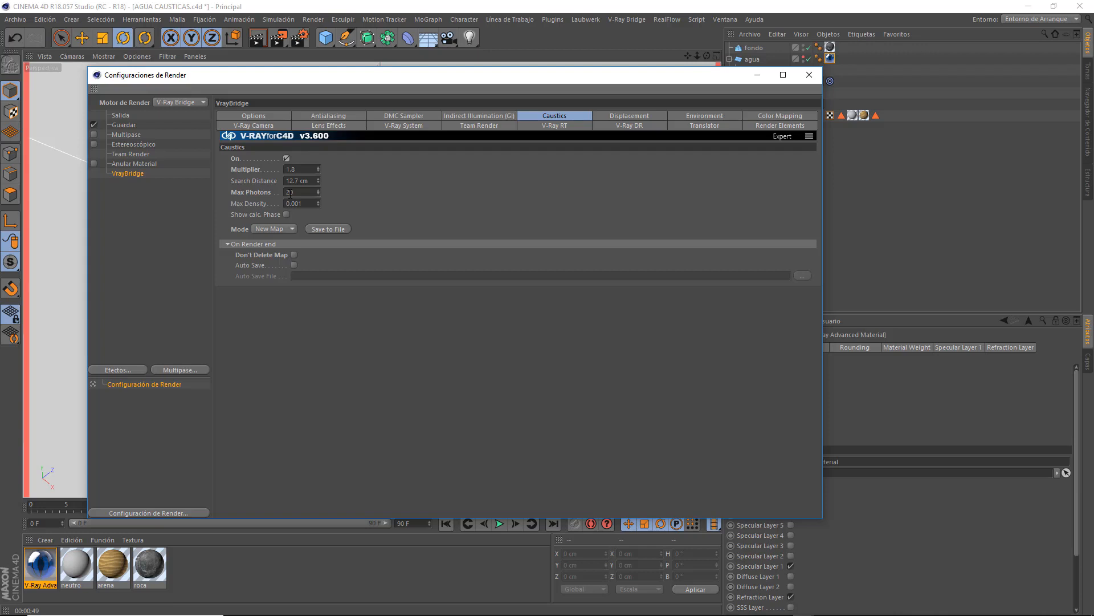
{"action": "left_click_drag", "start_coordinate": [304, 170], "coordinate": [278, 166]}
{"action": "type", "text": "1"}
{"action": "left_click_drag", "start_coordinate": [304, 190], "coordinate": [266, 192]}
{"action": "left_click", "coordinate": [808, 79]}
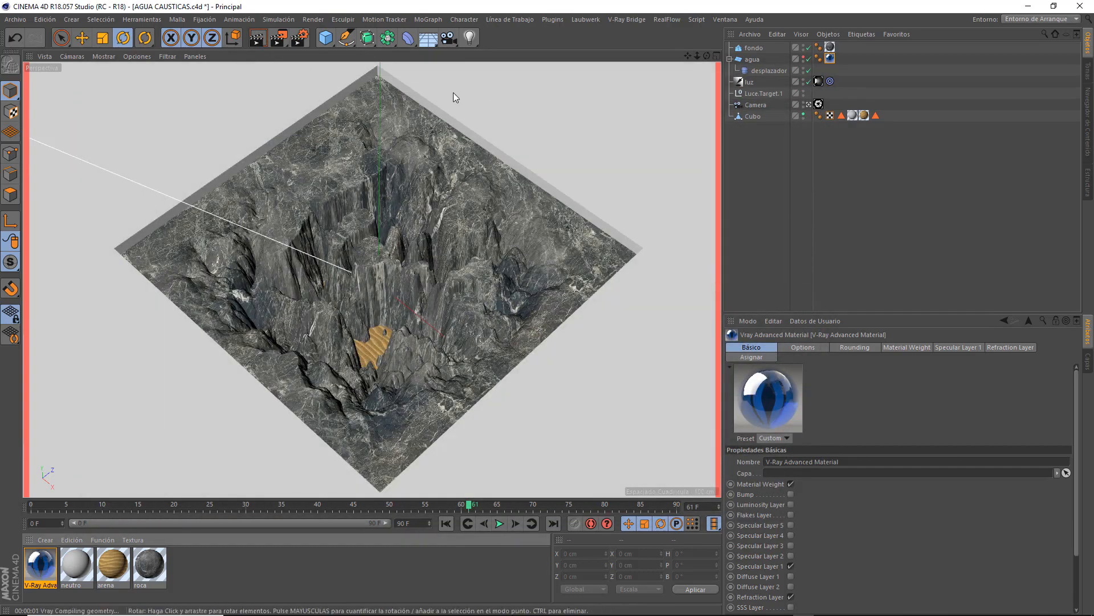
{"action": "key", "text": "ctrl+r"}
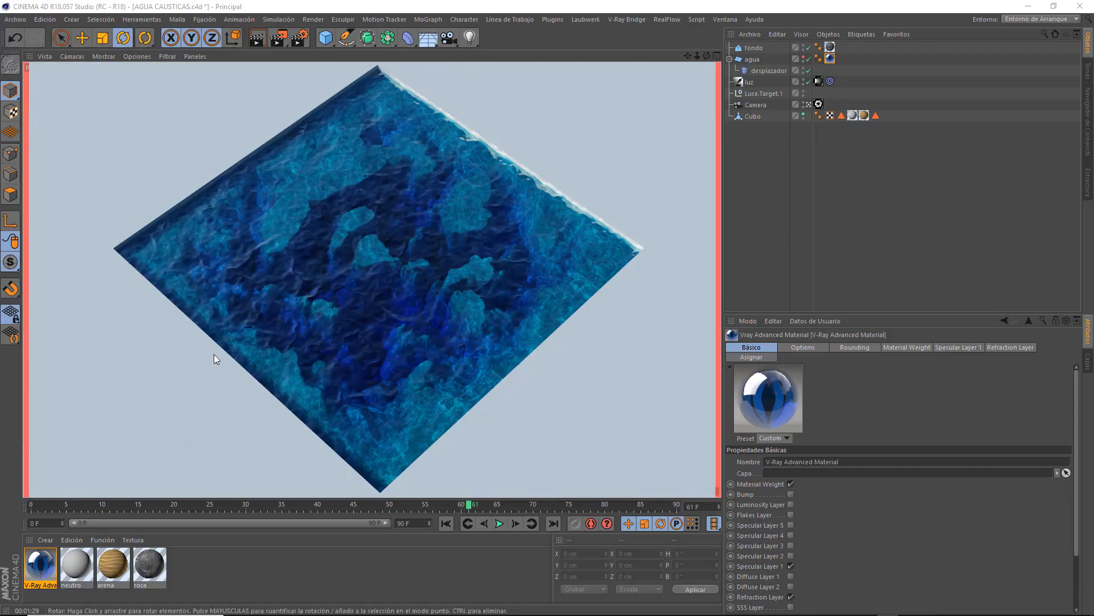
Set the caustics multiplier to 1.5 and max photons to 20, and render the viewport again.
{"action": "left_click", "coordinate": [300, 38]}
{"action": "left_click", "coordinate": [301, 169]}
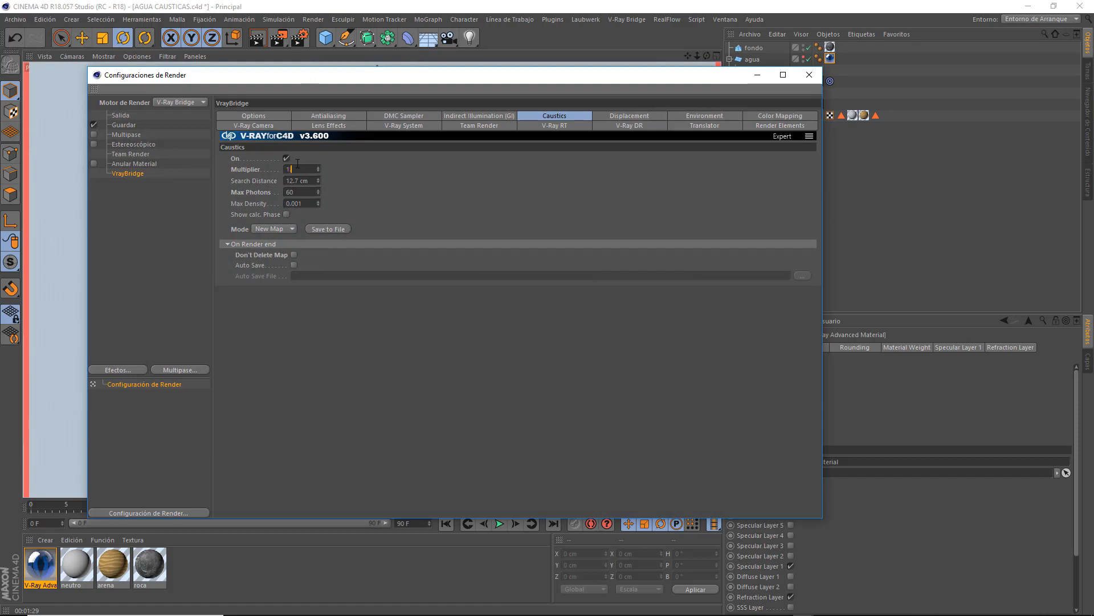
{"action": "key", "text": "Return"}
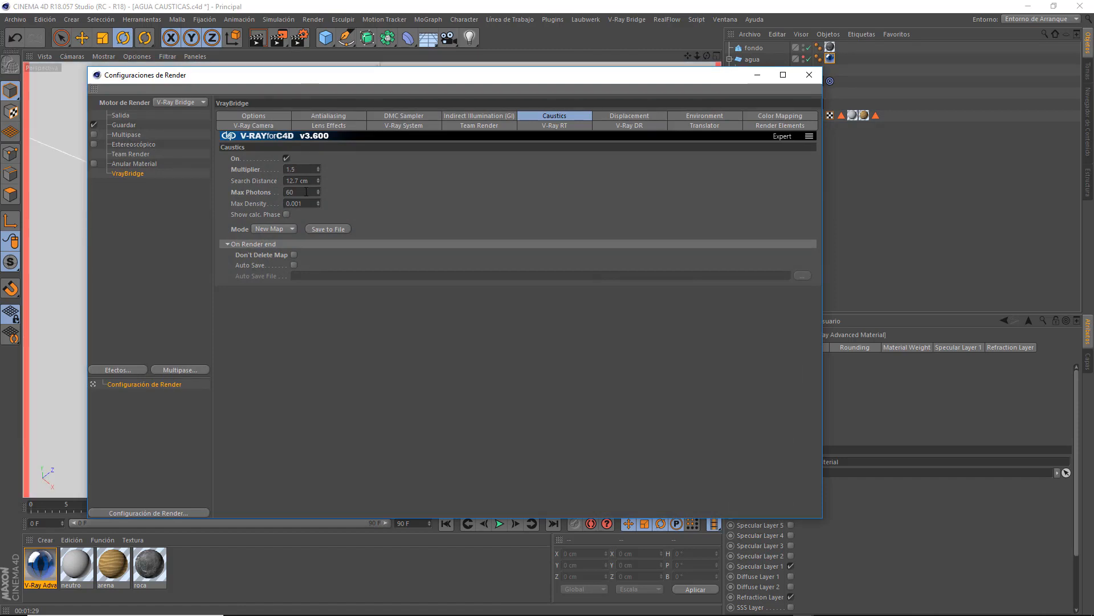
{"action": "left_click", "coordinate": [306, 191]}
{"action": "type", "text": "20"}
{"action": "key", "text": "Return"}
{"action": "left_click", "coordinate": [809, 74]}
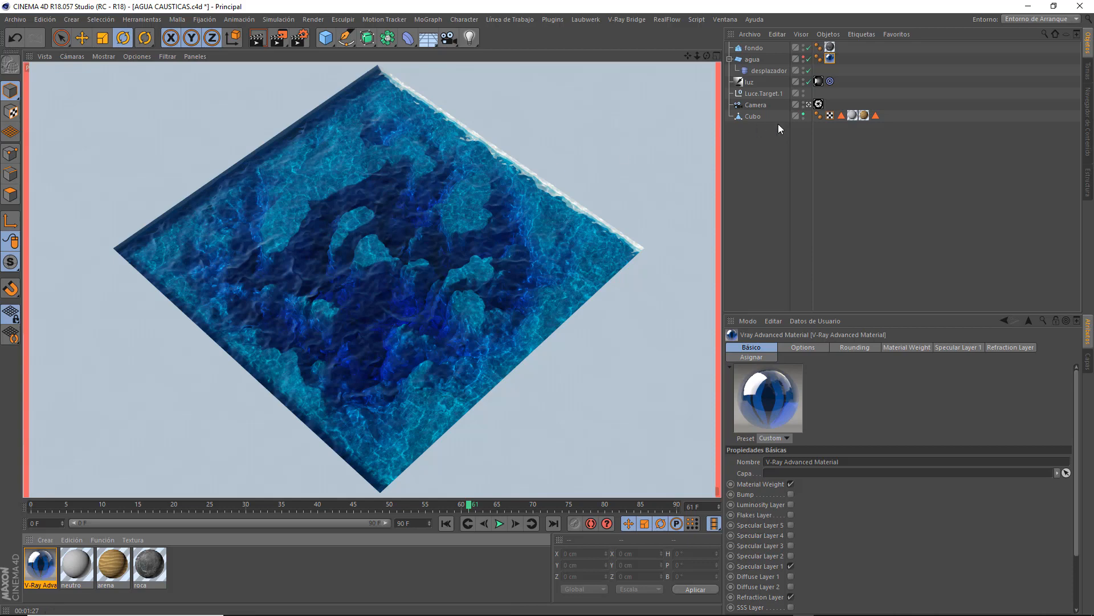
Set the agua plane's width and height segments to 200 and render the viewport.
{"action": "left_click", "coordinate": [756, 61]}
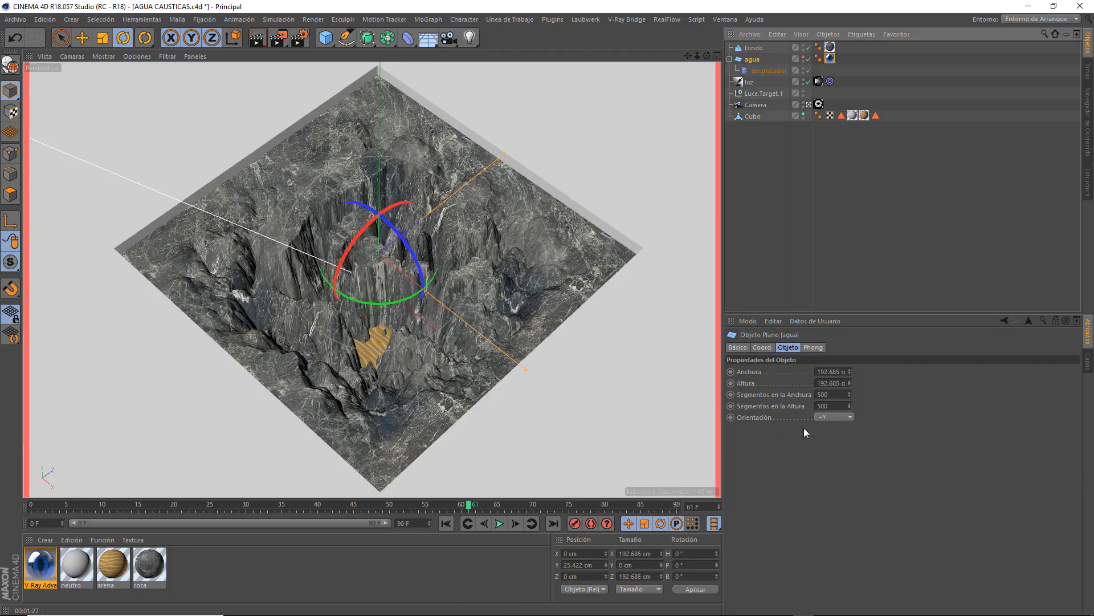
{"action": "left_click", "coordinate": [834, 394]}
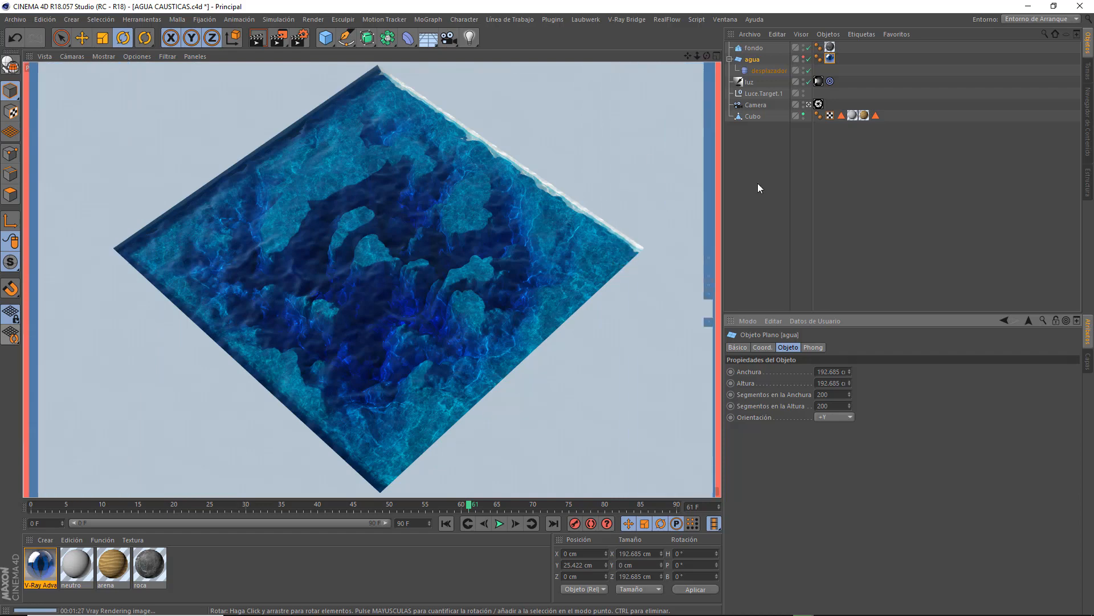
Set the agua plane's width and height segments to 100 and render the viewport.
{"action": "left_click", "coordinate": [839, 394]}
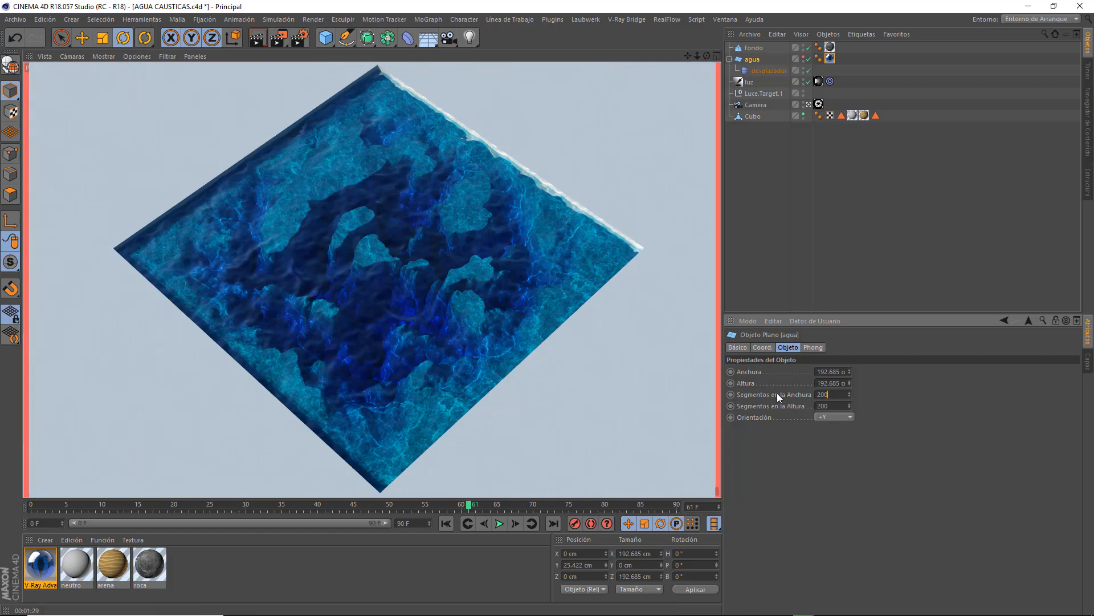
{"action": "left_click_drag", "start_coordinate": [827, 394], "coordinate": [813, 395]}
{"action": "type", "text": "100"}
{"action": "key", "text": "Tab"}
{"action": "type", "text": "100"}
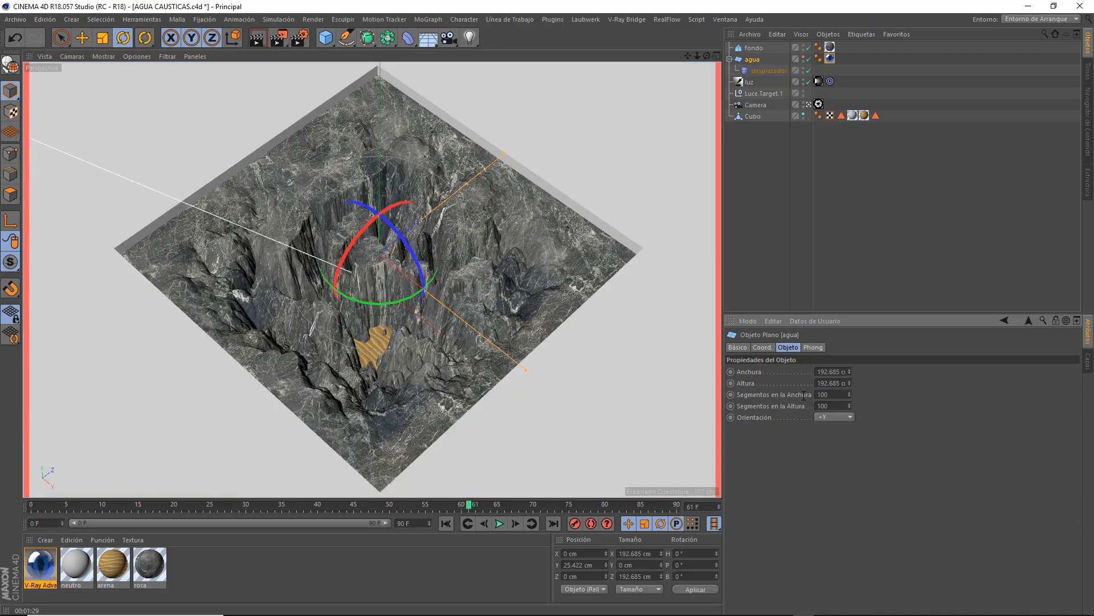
{"action": "left_click", "coordinate": [257, 38]}
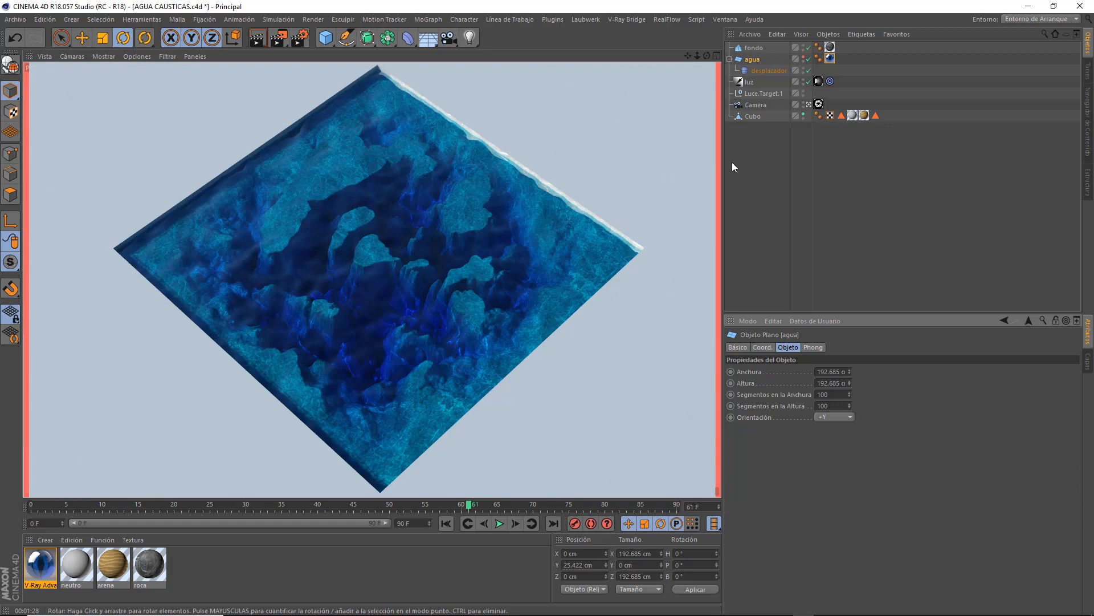
Select the agua plane again and open its width segments value for editing.
{"action": "left_click", "coordinate": [760, 61]}
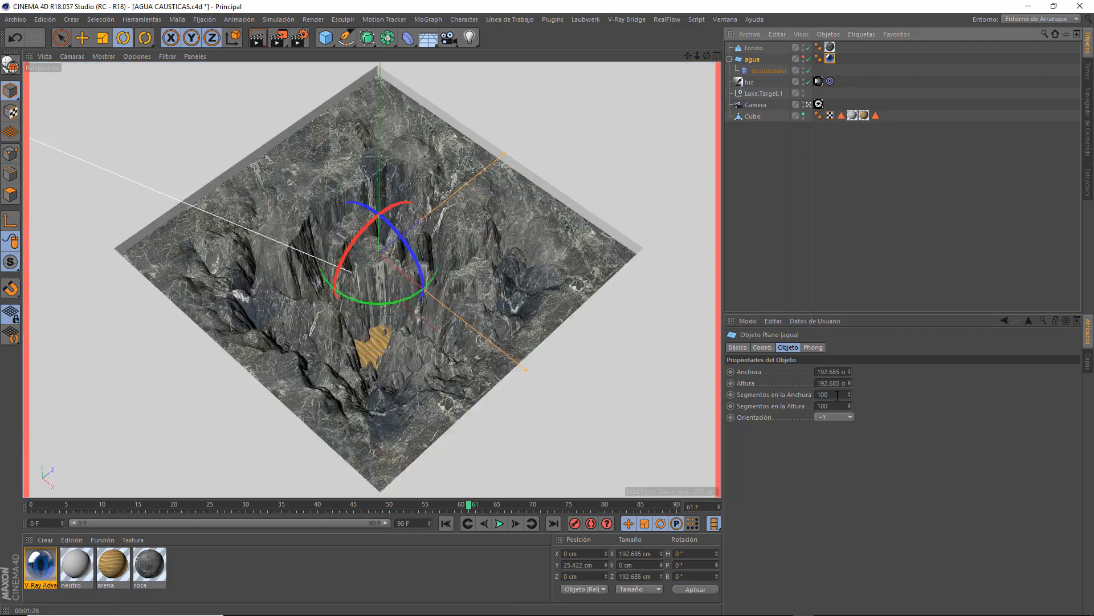
{"action": "left_click_drag", "start_coordinate": [834, 394], "coordinate": [802, 393]}
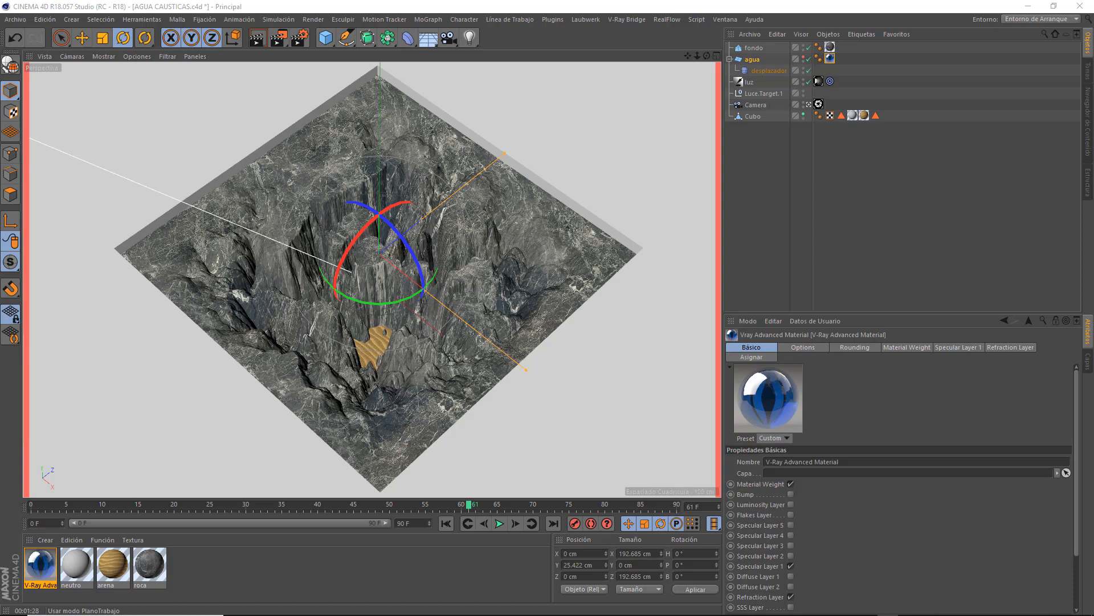
Open the V-Ray Advanced Material's volume fog parameters and try to enter 242 for the volume color's second component.
{"action": "double_click", "coordinate": [41, 566]}
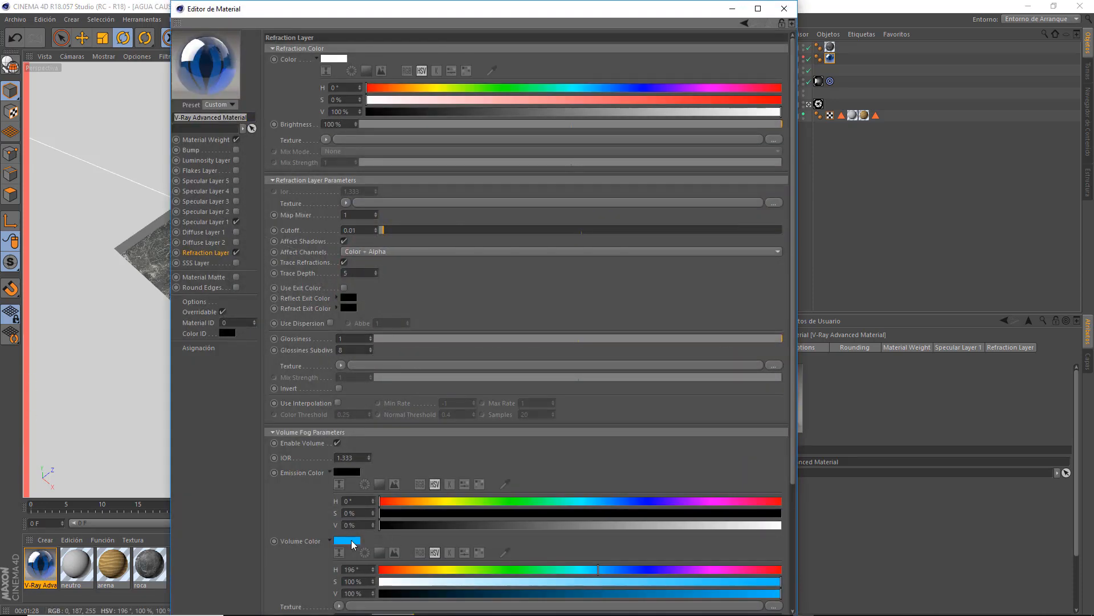
{"action": "scroll", "coordinate": [376, 542], "scroll_direction": "down", "scroll_amount": 5}
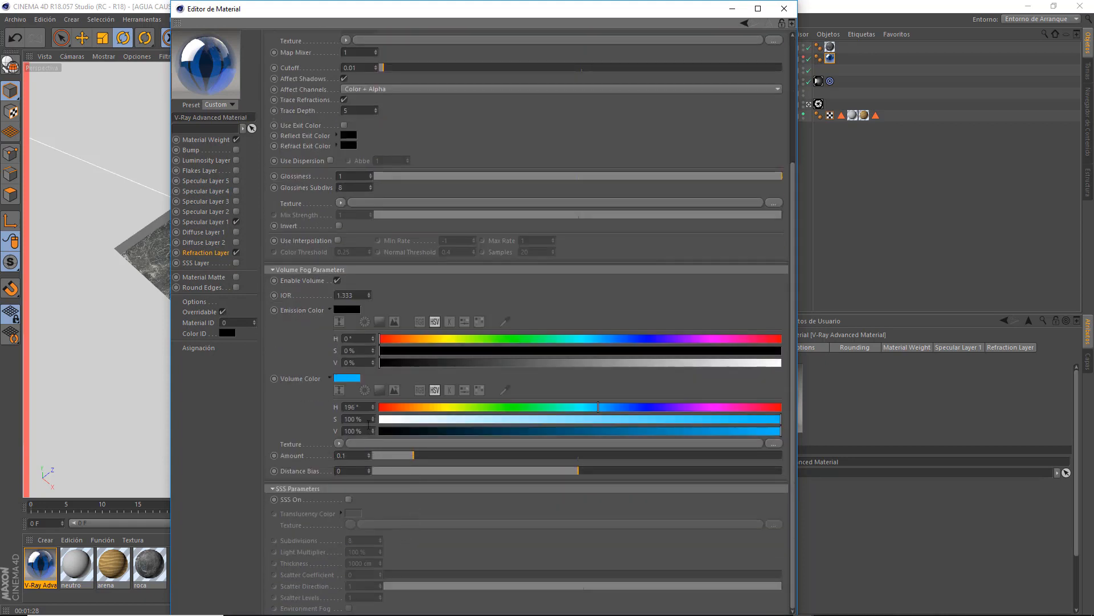
{"action": "left_click", "coordinate": [364, 419]}
{"action": "type", "text": "242"}
{"action": "key", "text": "Return"}
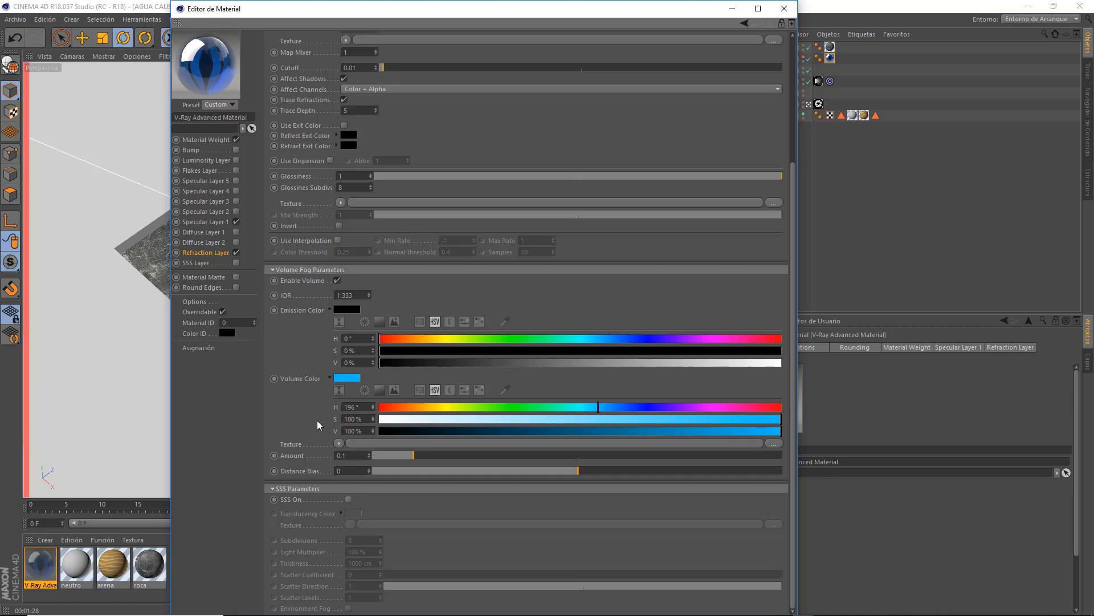
{"action": "left_click", "coordinate": [372, 422]}
Switch the water material's volume color to RGB values, set it to 196, 242, 238, and render the viewport.
{"action": "left_click", "coordinate": [347, 378]}
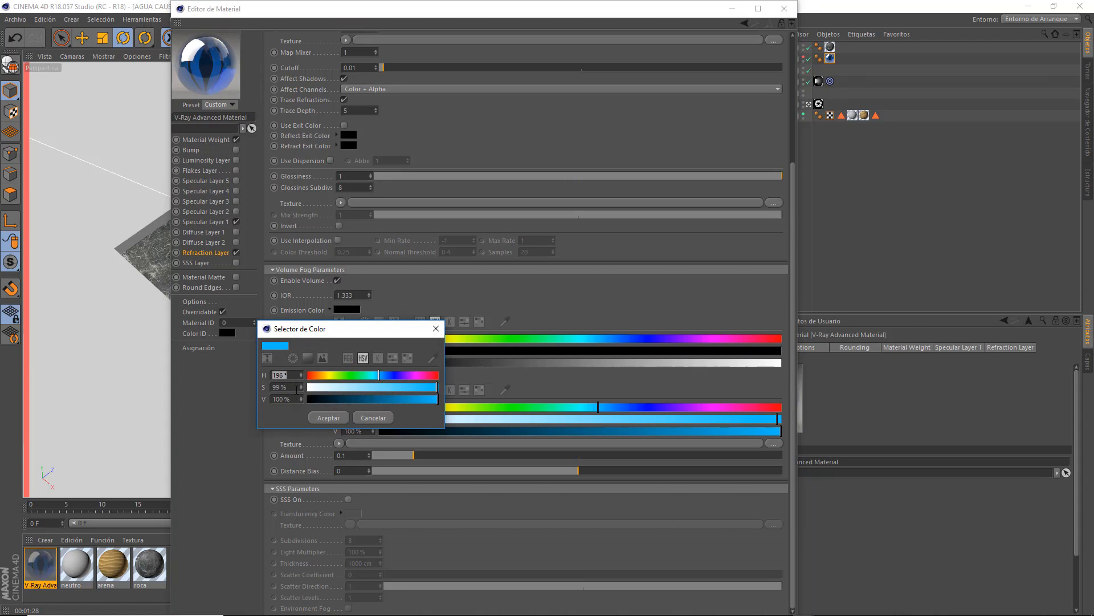
{"action": "left_click", "coordinate": [296, 388]}
{"action": "type", "text": "242"}
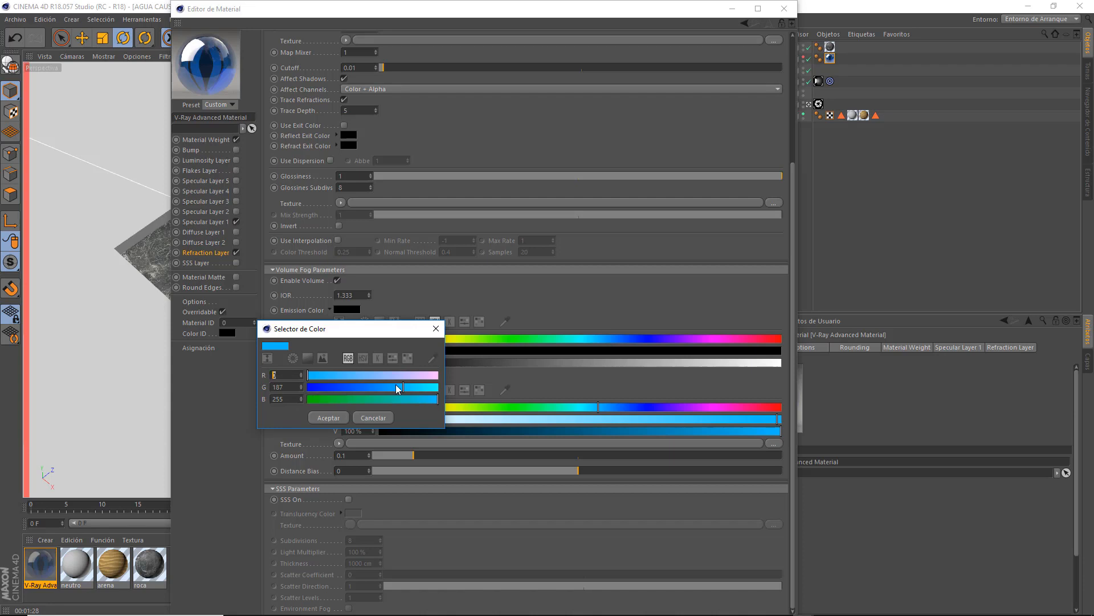
{"action": "type", "text": "196"}
{"action": "key", "text": "Return"}
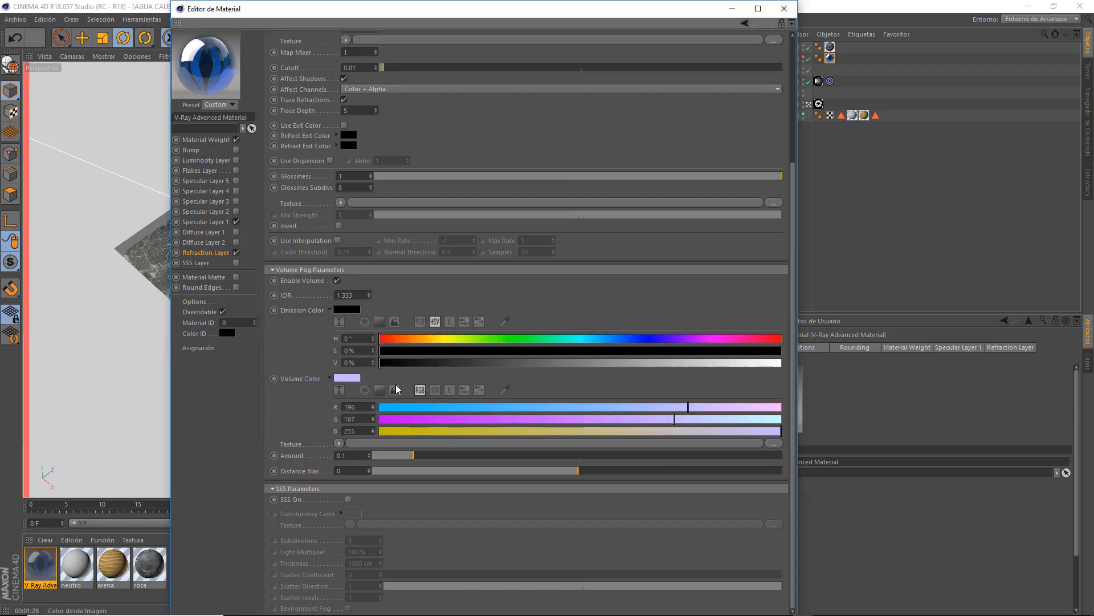
{"action": "left_click_drag", "start_coordinate": [361, 420], "coordinate": [338, 423]}
{"action": "type", "text": "242"}
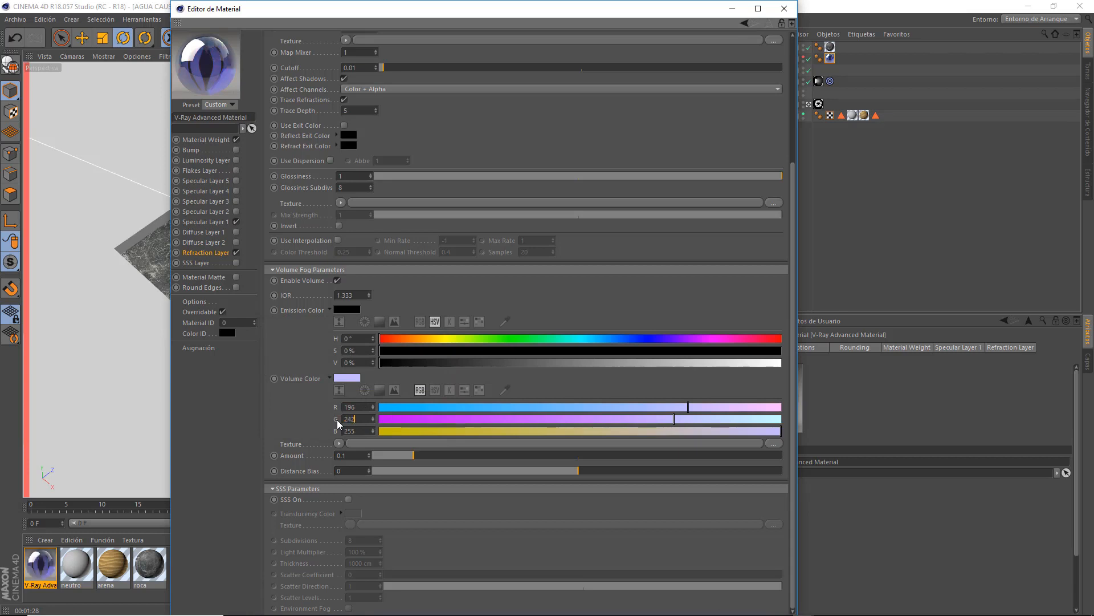
{"action": "key", "text": "Return"}
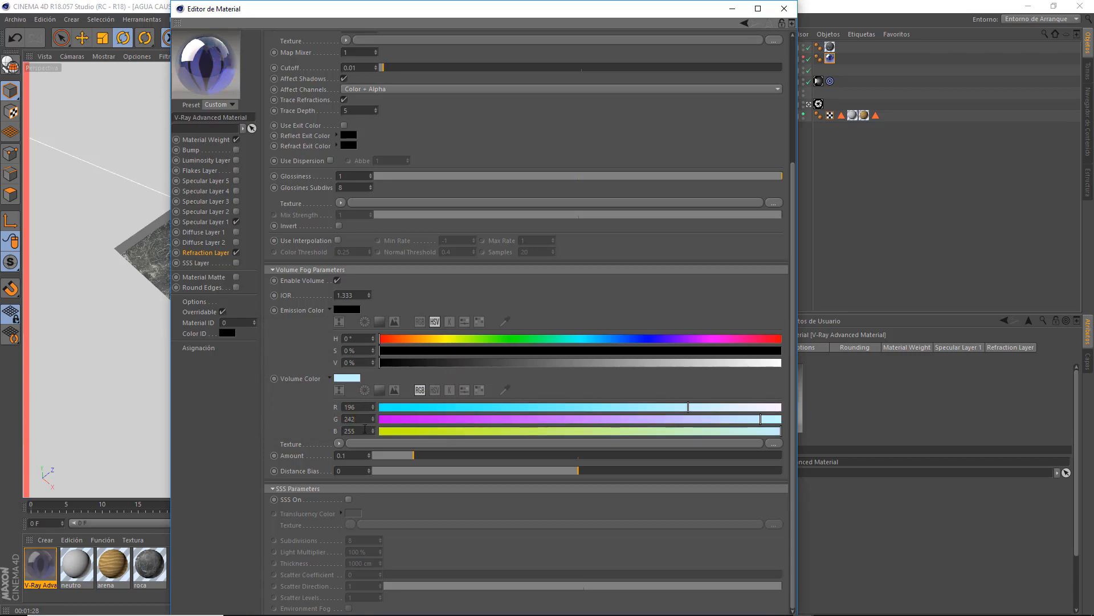
{"action": "left_click_drag", "start_coordinate": [361, 432], "coordinate": [329, 431]}
{"action": "type", "text": "238"}
{"action": "key", "text": "Return"}
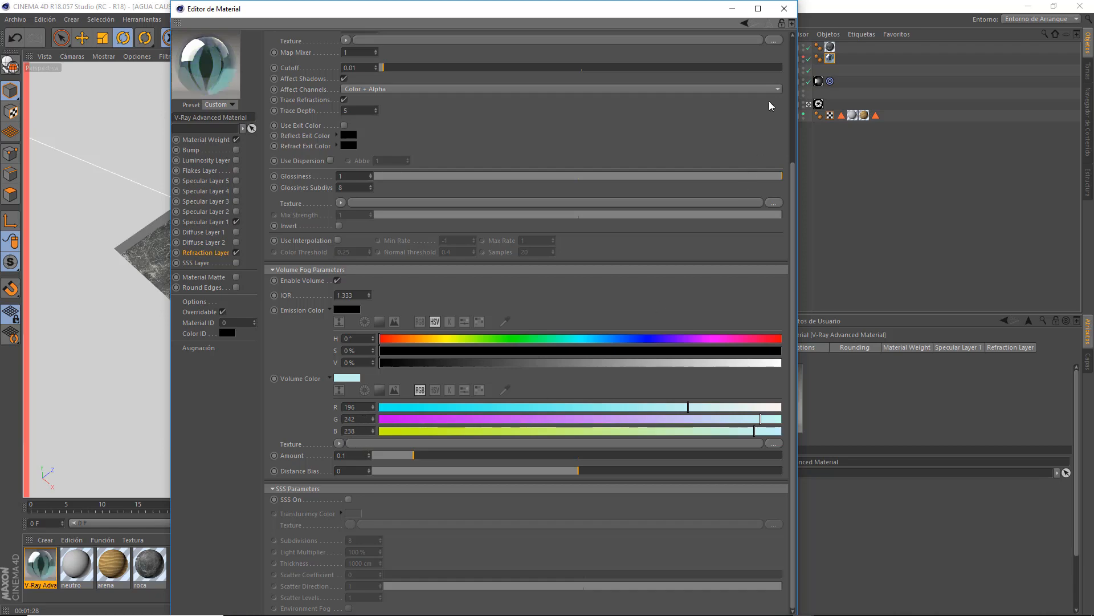
{"action": "left_click", "coordinate": [785, 9]}
{"action": "left_click", "coordinate": [257, 37]}
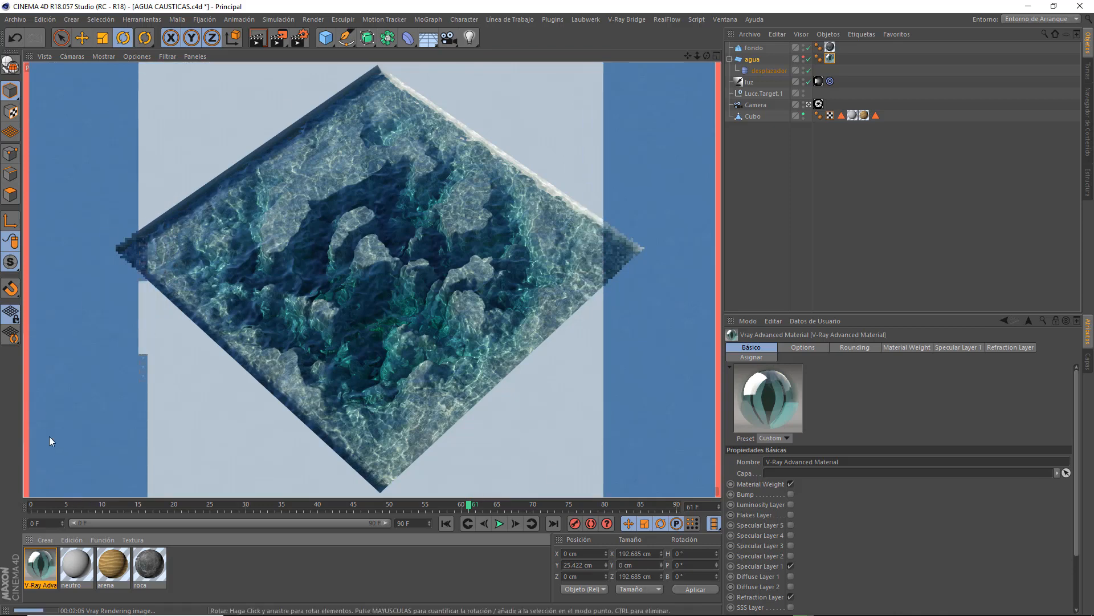
Set the water material's volume fog distance bias to -0.25 and render the viewport.
{"action": "double_click", "coordinate": [42, 564]}
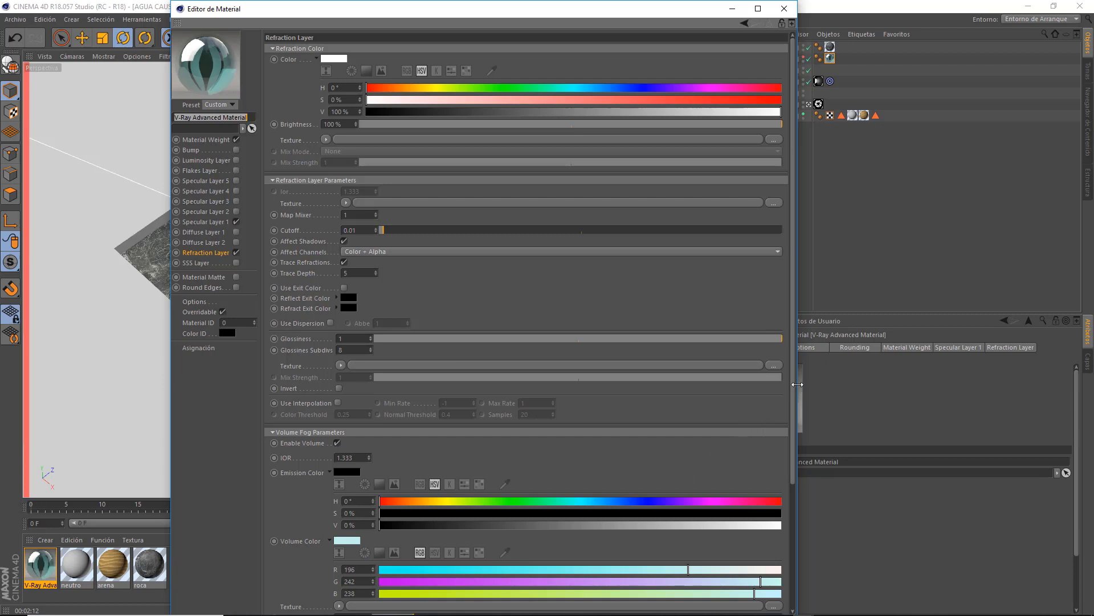
{"action": "scroll", "coordinate": [794, 393], "scroll_direction": "down", "scroll_amount": 3}
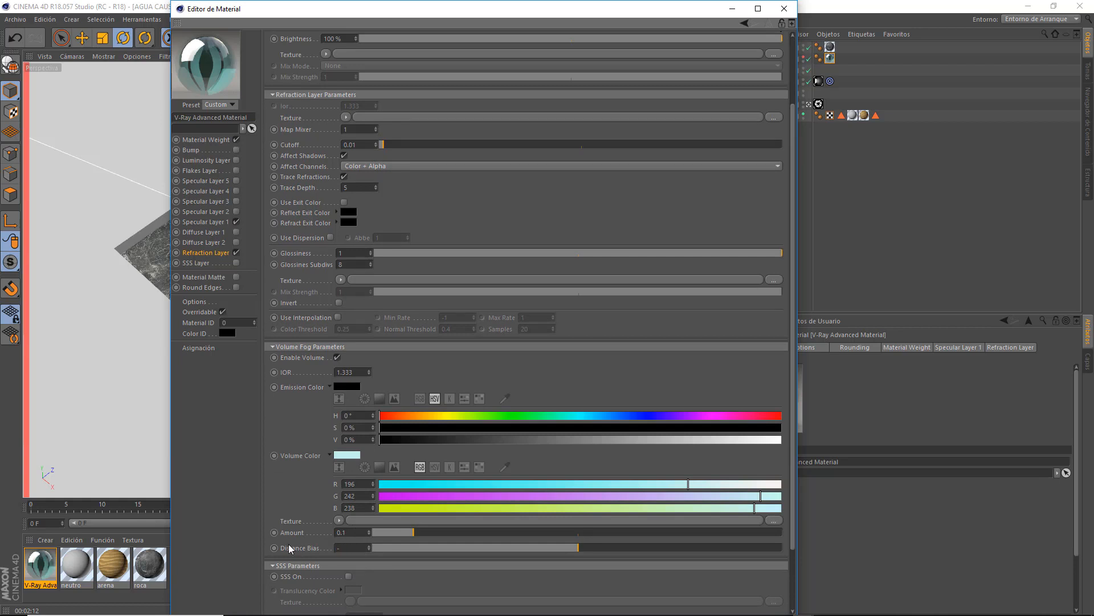
{"action": "type", "text": "0.25"}
{"action": "key", "text": "Return"}
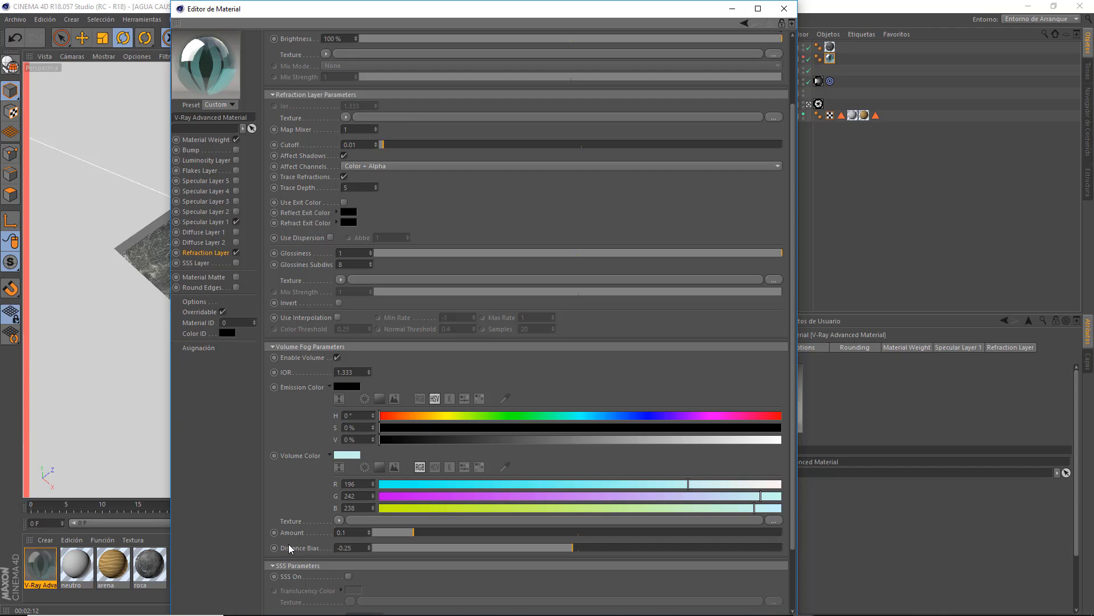
{"action": "left_click", "coordinate": [783, 9]}
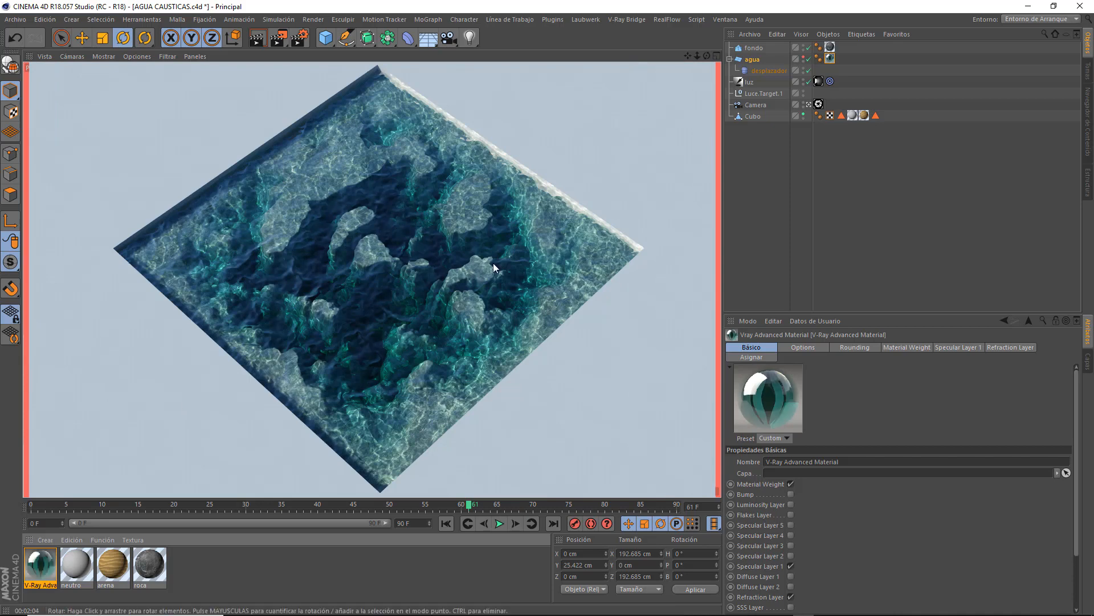
Set the water material's volume fog distance bias to -0.125 and render the viewport.
{"action": "double_click", "coordinate": [39, 566]}
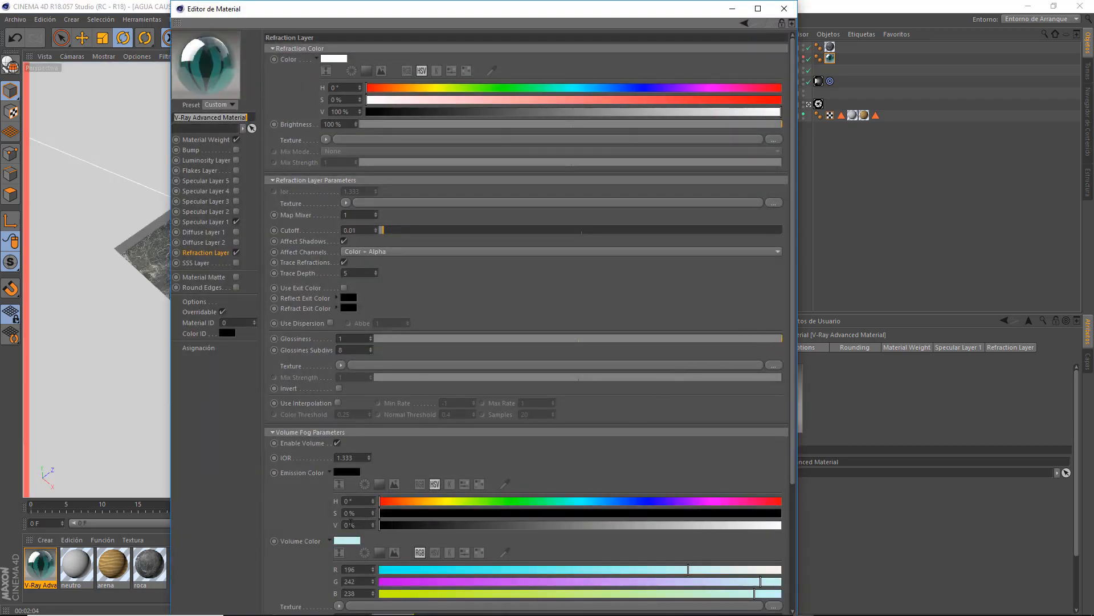
{"action": "scroll", "coordinate": [769, 408], "scroll_direction": "down", "scroll_amount": 3}
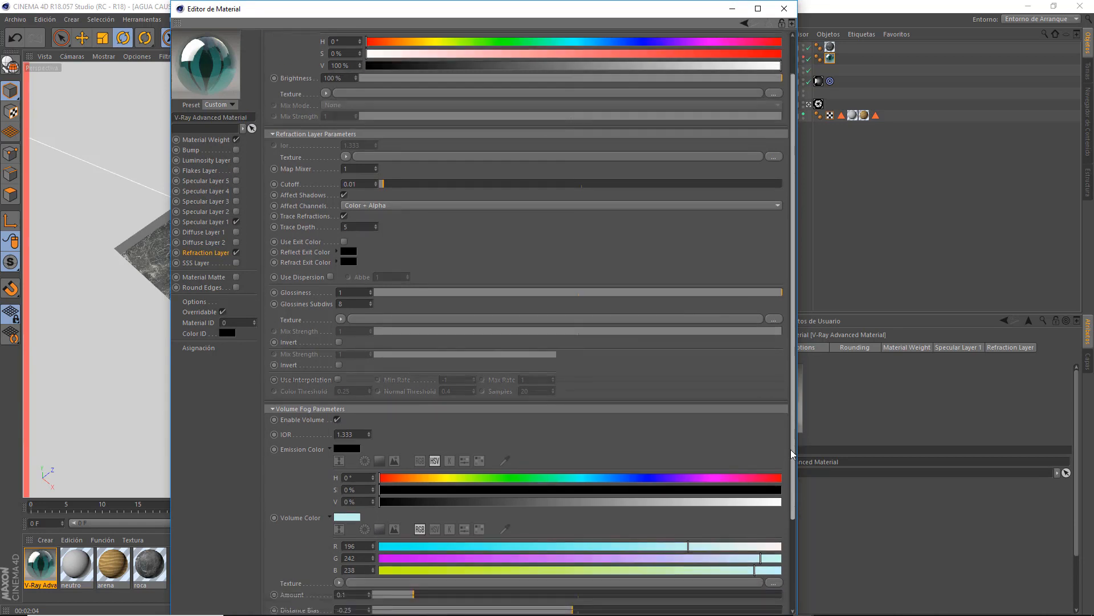
{"action": "left_click", "coordinate": [353, 553]}
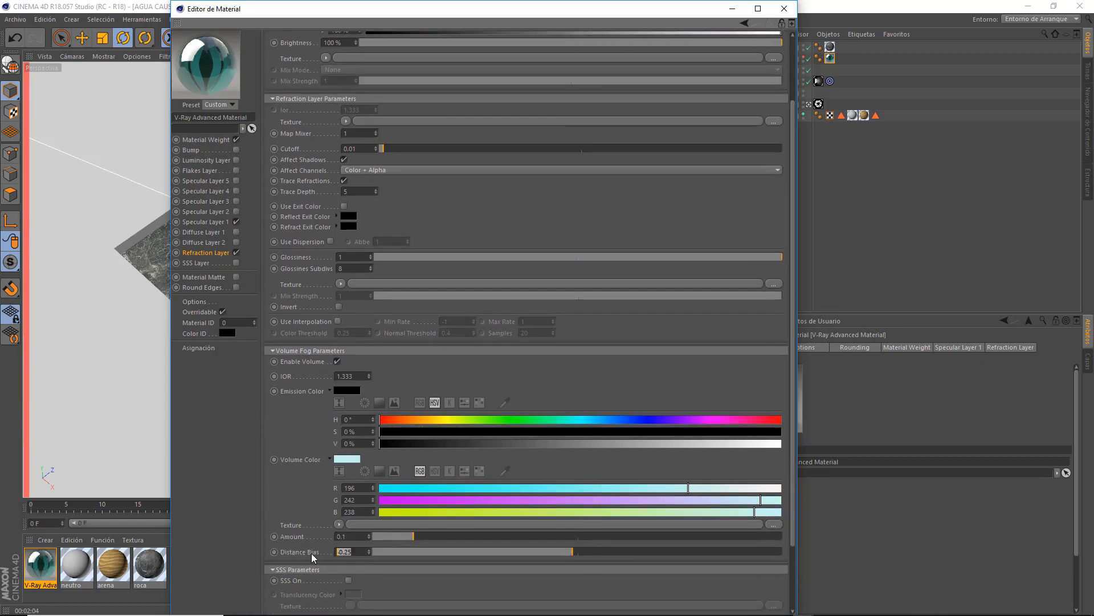
{"action": "type", "text": "-"}
{"action": "key", "text": "Return"}
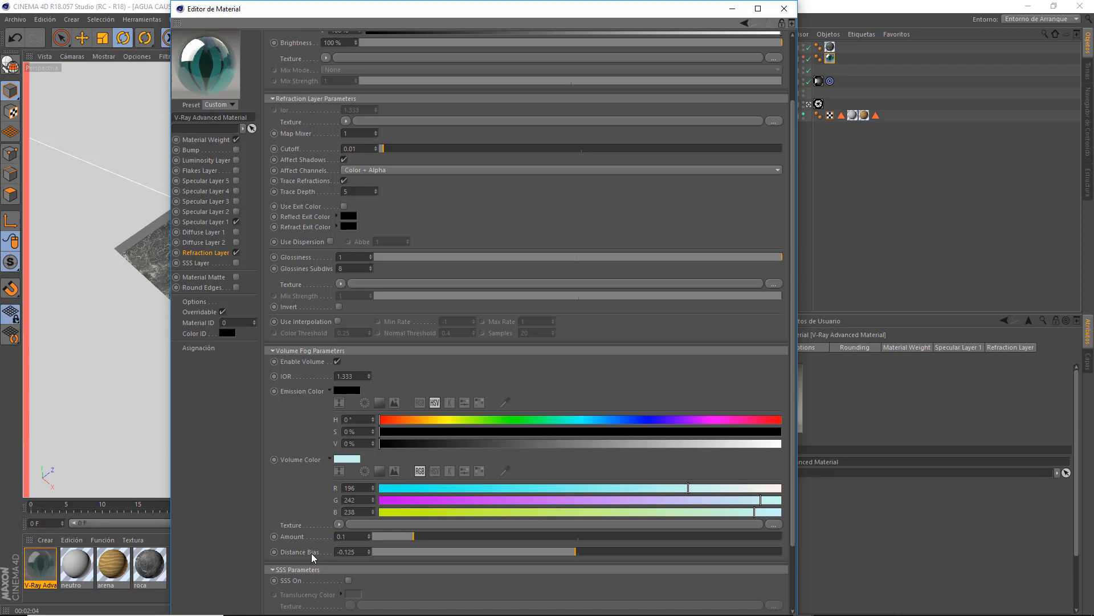
{"action": "left_click", "coordinate": [783, 8]}
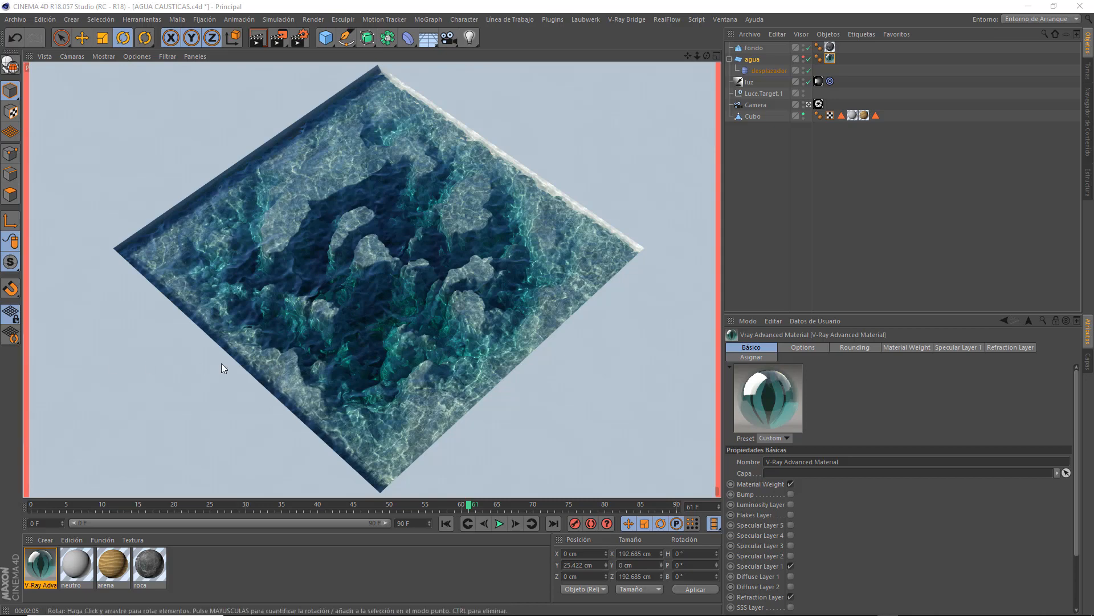
Set the water material's volume fog distance bias to 0.25 and render the viewport.
{"action": "double_click", "coordinate": [43, 565]}
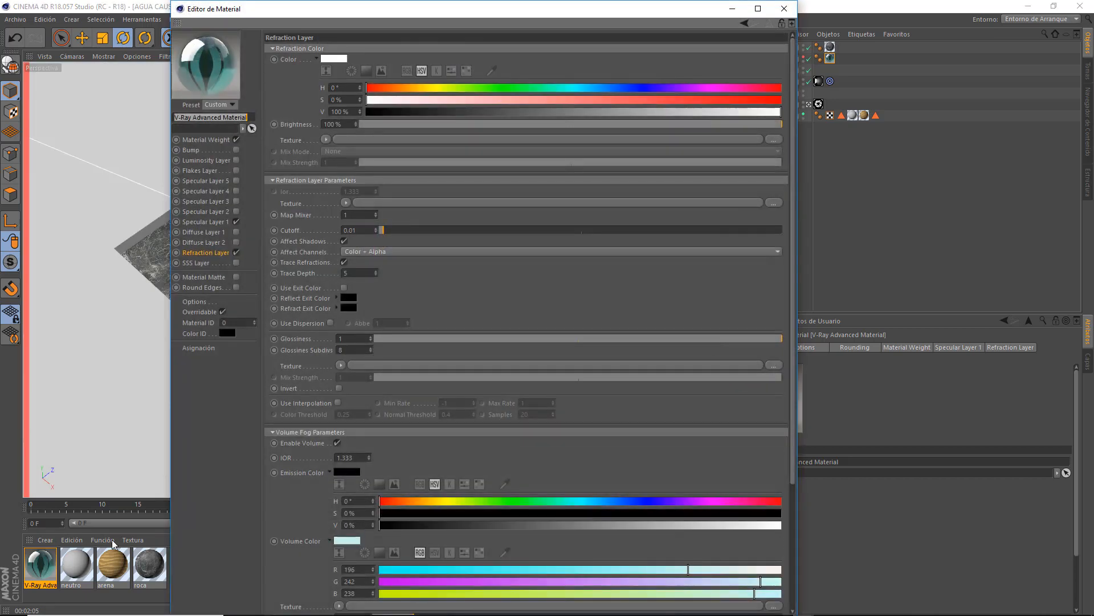
{"action": "left_click_drag", "start_coordinate": [794, 376], "coordinate": [792, 513]}
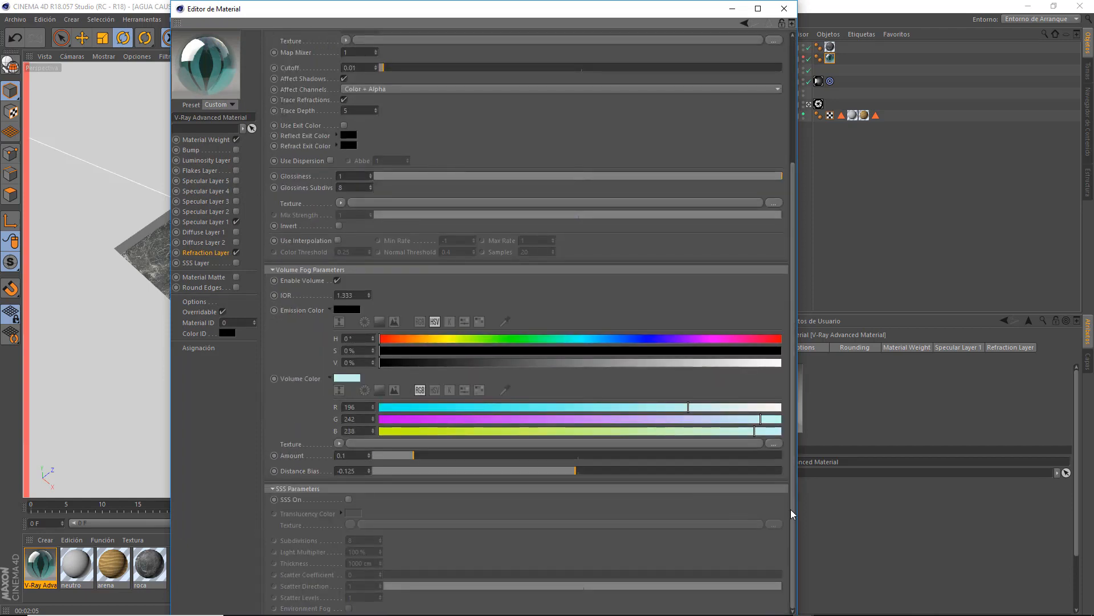
{"action": "left_click_drag", "start_coordinate": [356, 471], "coordinate": [310, 470]}
{"action": "type", "text": ".25"}
{"action": "key", "text": "Return"}
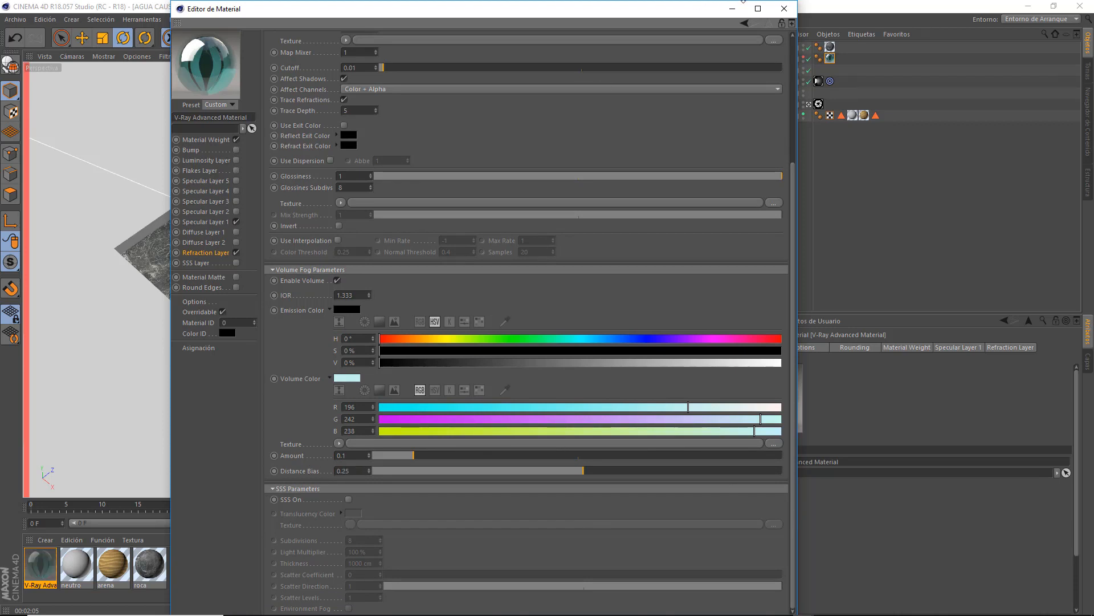
{"action": "left_click", "coordinate": [784, 9]}
{"action": "left_click", "coordinate": [257, 38]}
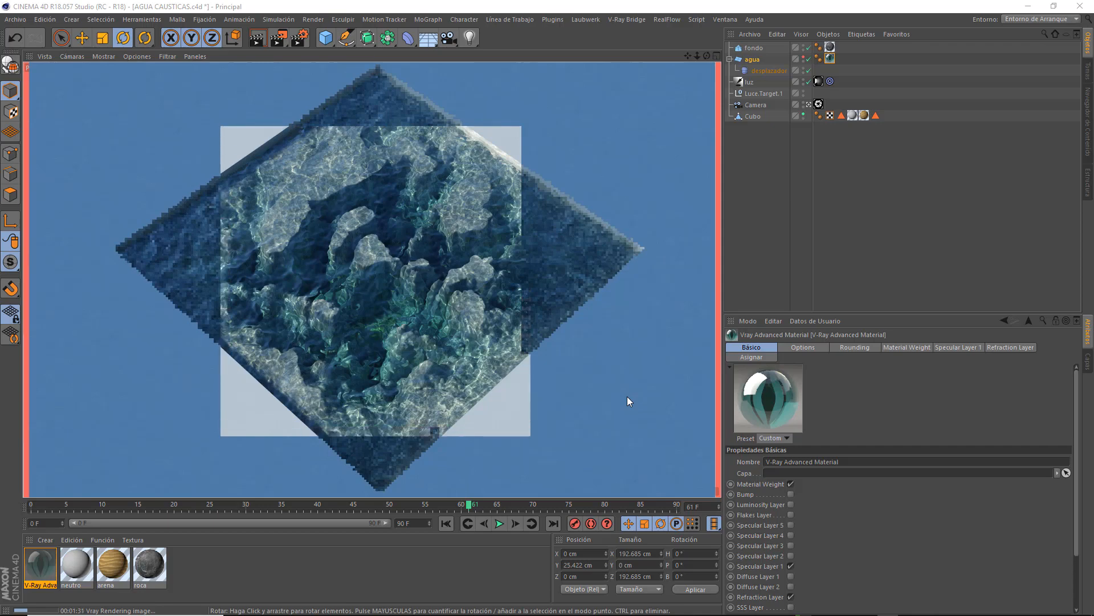
Set the water material's volume fog distance bias to 0.85 and render the viewport.
{"action": "double_click", "coordinate": [41, 564]}
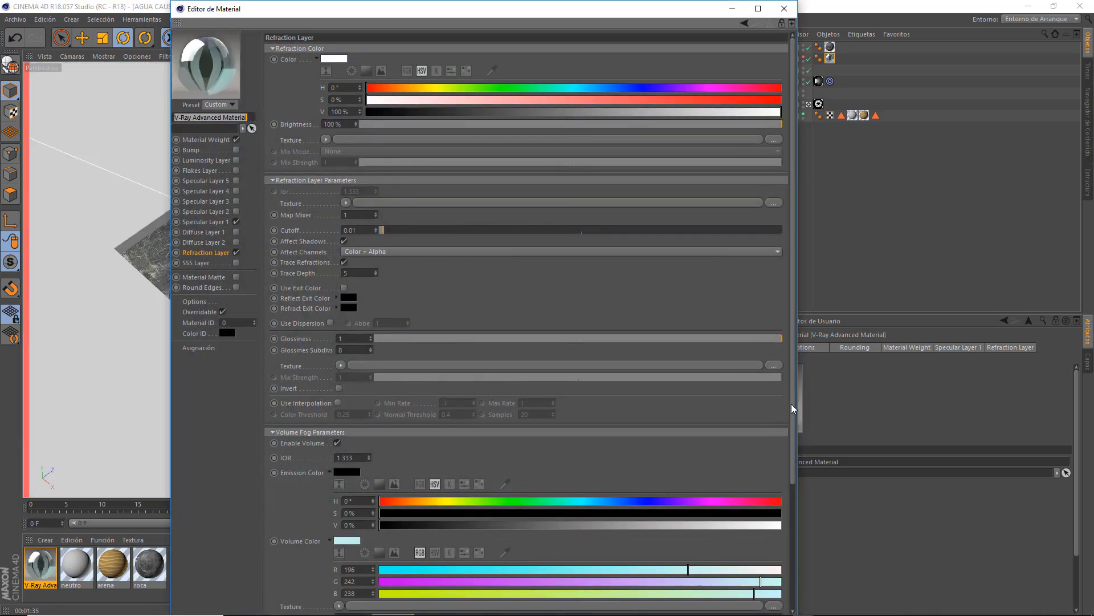
{"action": "scroll", "coordinate": [793, 408], "scroll_direction": "down", "scroll_amount": 5}
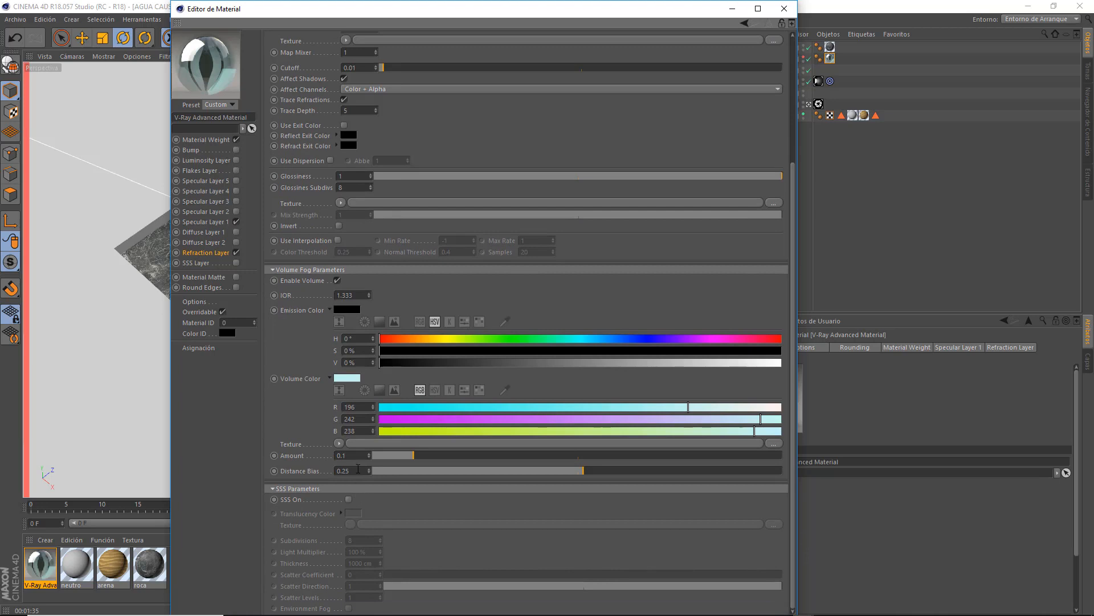
{"action": "double_click", "coordinate": [358, 470]}
{"action": "type", "text": ".85"}
{"action": "key", "text": "Return"}
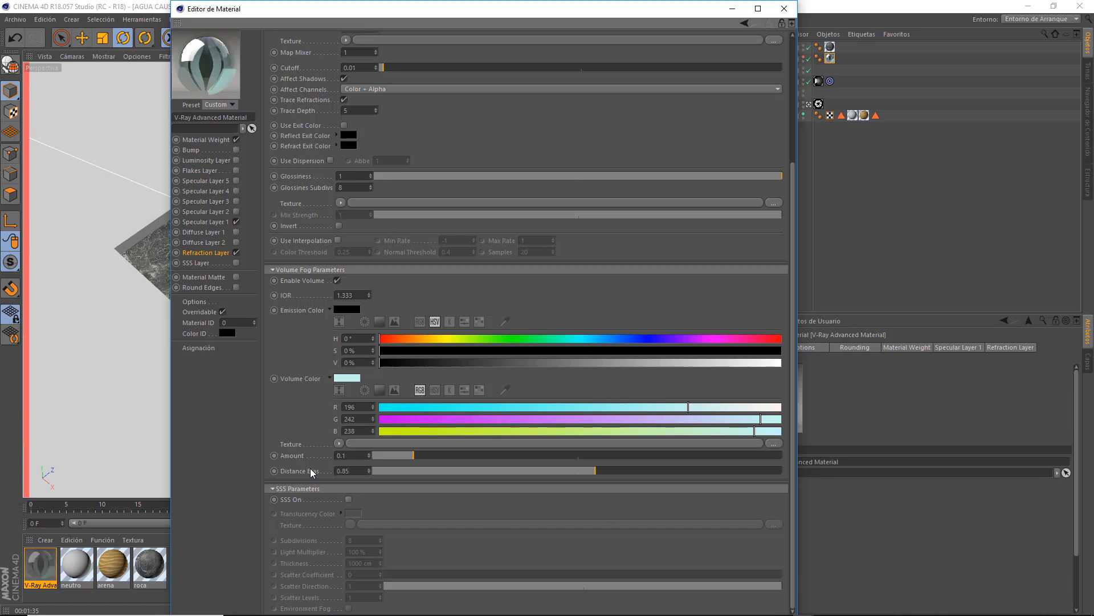
{"action": "left_click", "coordinate": [784, 10]}
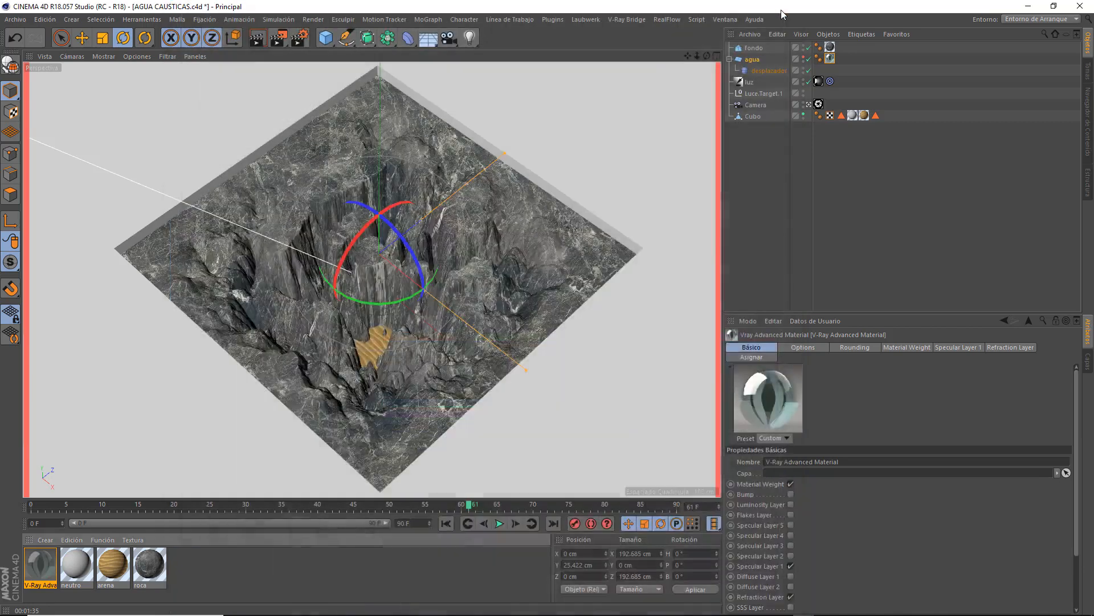
{"action": "left_click", "coordinate": [257, 38]}
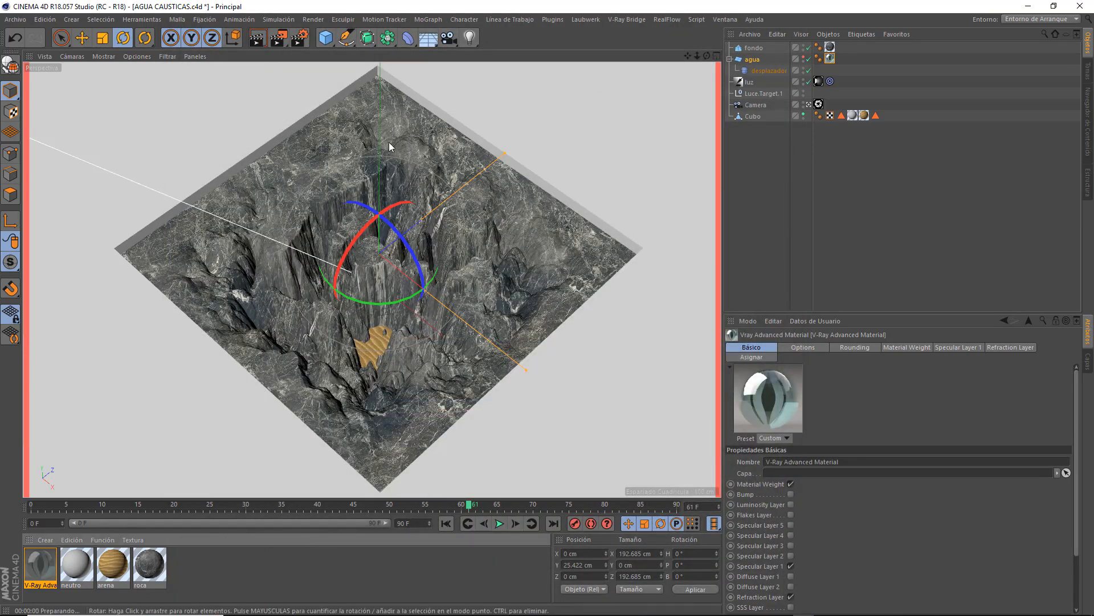